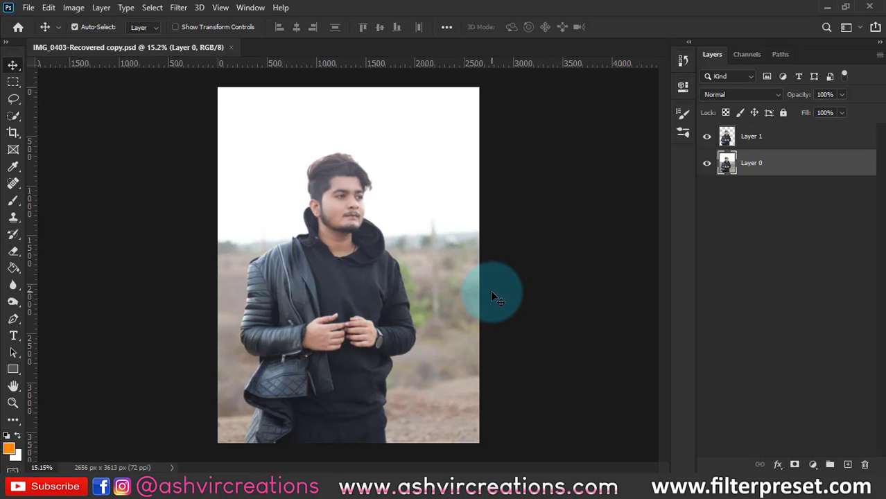
{"action": "scroll", "coordinate": [491, 292], "scroll_direction": "up", "scroll_amount": 1}
{"action": "scroll", "coordinate": [513, 246], "scroll_direction": "up", "scroll_amount": 1}
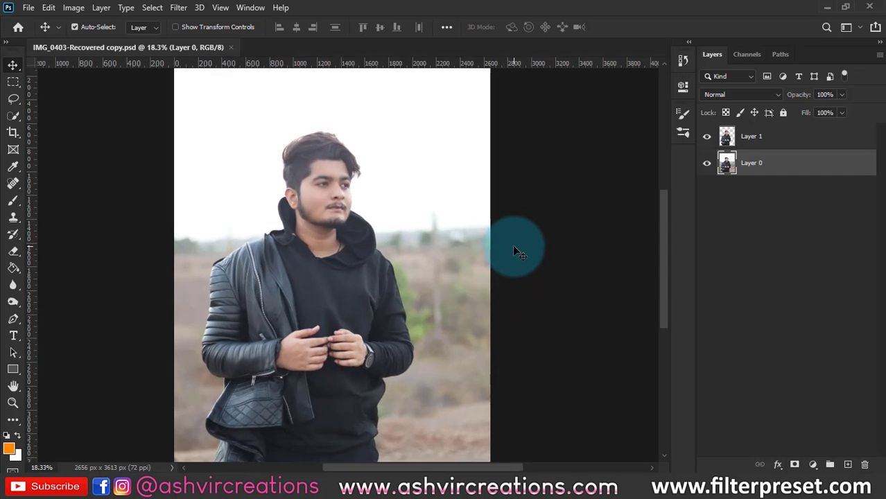
{"action": "scroll", "coordinate": [514, 247], "scroll_direction": "down", "scroll_amount": 2}
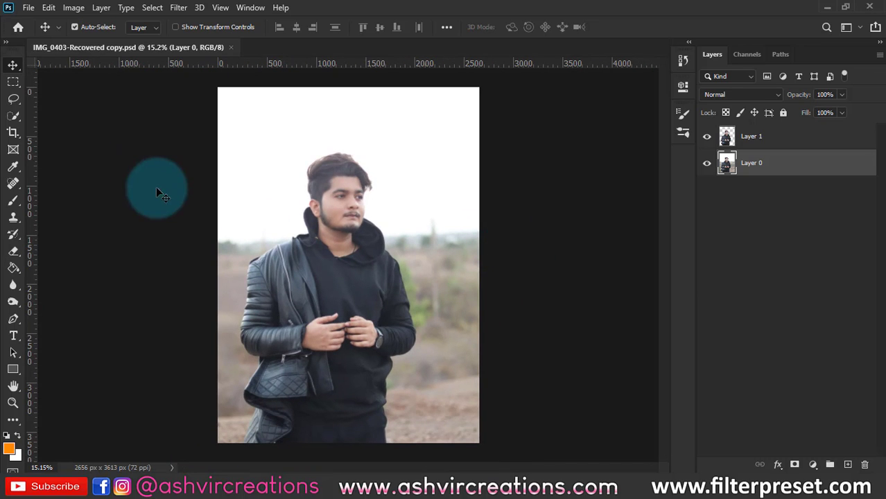
Select the man on Layer 0 with the Quick Selection tool in add mode and hide Layer 1
{"action": "left_click", "coordinate": [14, 117]}
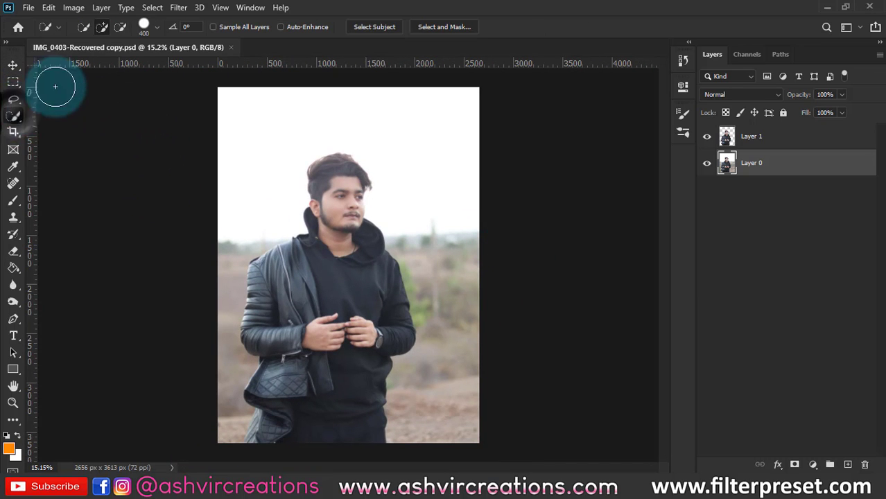
{"action": "left_click", "coordinate": [102, 28]}
{"action": "mouse_move", "coordinate": [336, 283]}
{"action": "left_mouse_down"}
{"action": "mouse_move", "coordinate": [284, 312]}
{"action": "mouse_move", "coordinate": [294, 368]}
{"action": "mouse_move", "coordinate": [274, 412]}
{"action": "mouse_move", "coordinate": [273, 437]}
{"action": "mouse_move", "coordinate": [319, 388]}
{"action": "mouse_move", "coordinate": [337, 282]}
{"action": "mouse_move", "coordinate": [334, 234]}
{"action": "left_mouse_up"}
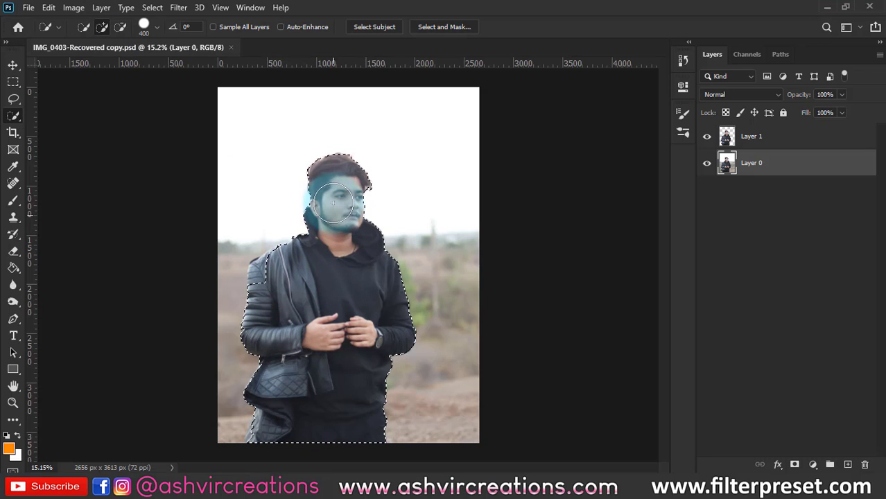
{"action": "mouse_move", "coordinate": [342, 189]}
{"action": "left_mouse_down"}
{"action": "mouse_move", "coordinate": [297, 292]}
{"action": "mouse_move", "coordinate": [273, 285]}
{"action": "mouse_move", "coordinate": [297, 260]}
{"action": "mouse_move", "coordinate": [301, 310]}
{"action": "mouse_move", "coordinate": [332, 167]}
{"action": "mouse_move", "coordinate": [641, 137]}
{"action": "left_mouse_up"}
{"action": "left_click", "coordinate": [272, 275]}
{"action": "left_click", "coordinate": [707, 133]}
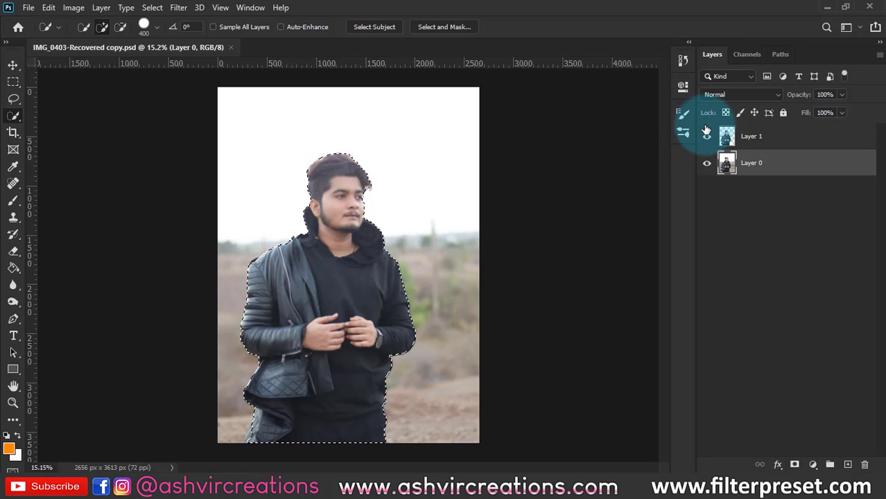
Refine the selection edge around the man's hair with the Refine Edge Brush in Select and Mask and apply it
{"action": "scroll", "coordinate": [336, 144], "scroll_direction": "up", "scroll_amount": 5}
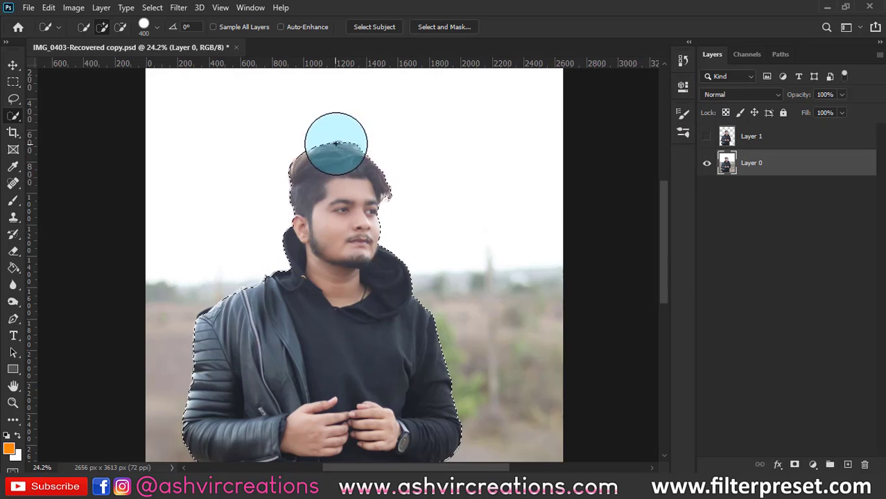
{"action": "right_click", "coordinate": [340, 143]}
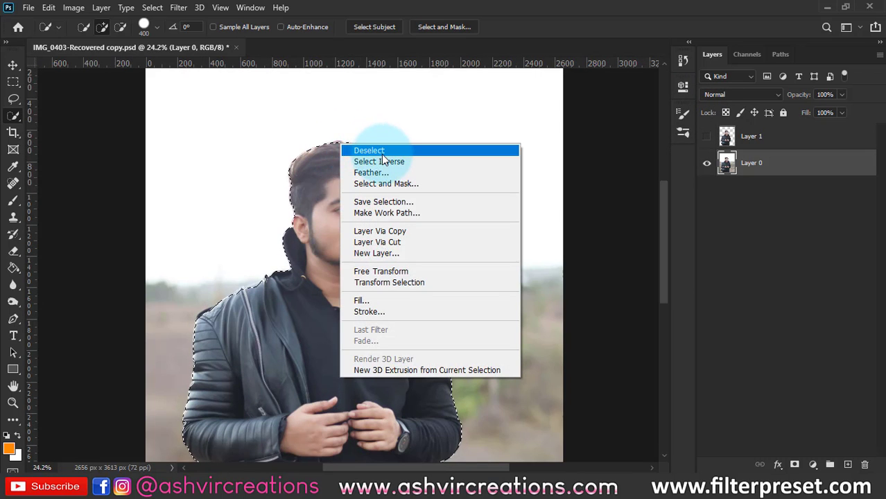
{"action": "left_click", "coordinate": [387, 184]}
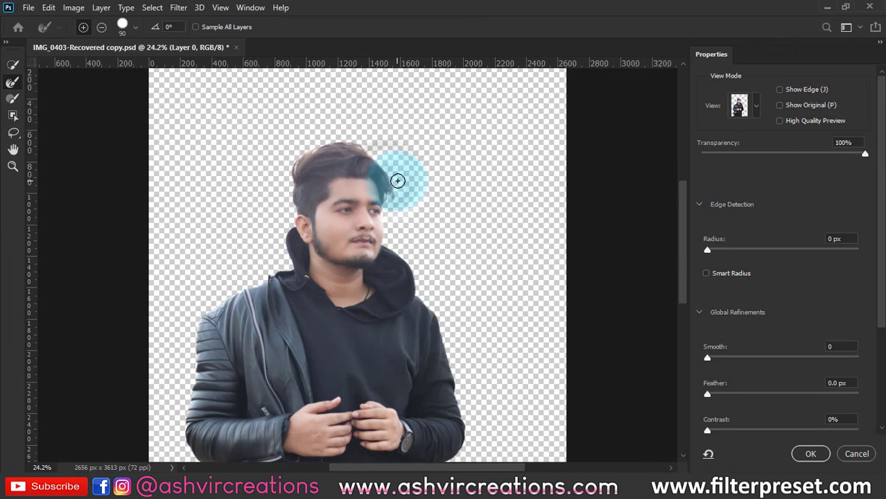
{"action": "scroll", "coordinate": [392, 201], "scroll_direction": "up", "scroll_amount": 2}
{"action": "mouse_move", "coordinate": [392, 209]}
{"action": "left_mouse_down"}
{"action": "mouse_move", "coordinate": [385, 170]}
{"action": "mouse_move", "coordinate": [349, 126]}
{"action": "mouse_move", "coordinate": [316, 110]}
{"action": "mouse_move", "coordinate": [230, 138]}
{"action": "mouse_move", "coordinate": [220, 163]}
{"action": "left_mouse_up"}
{"action": "left_click_drag", "start_coordinate": [216, 197], "coordinate": [216, 197]}
{"action": "left_click_drag", "start_coordinate": [420, 218], "coordinate": [389, 197]}
{"action": "left_click", "coordinate": [821, 454]}
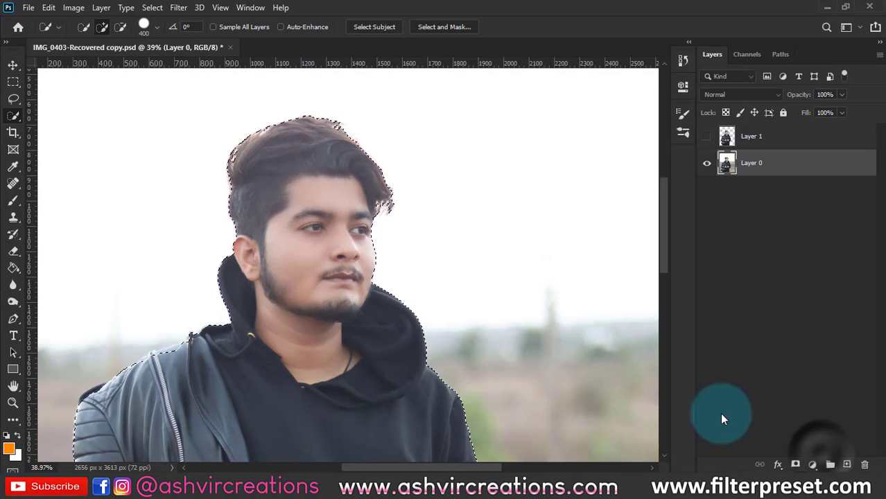
Copy the selected man to a new layer with Layer Via Copy and hide Layer 0
{"action": "right_click", "coordinate": [313, 263]}
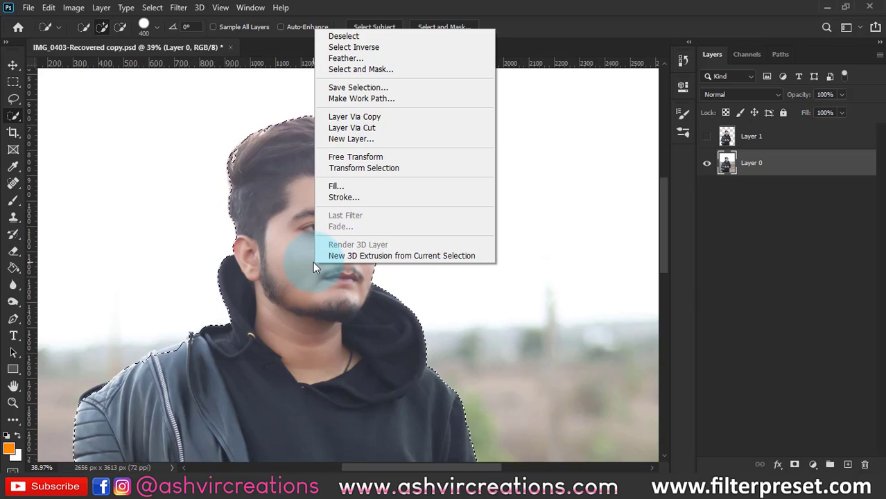
{"action": "left_click", "coordinate": [363, 118]}
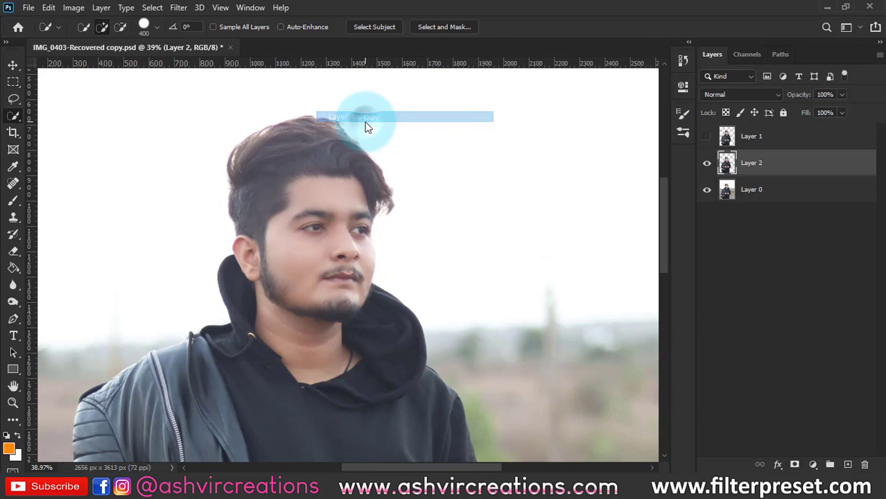
{"action": "left_click", "coordinate": [707, 189]}
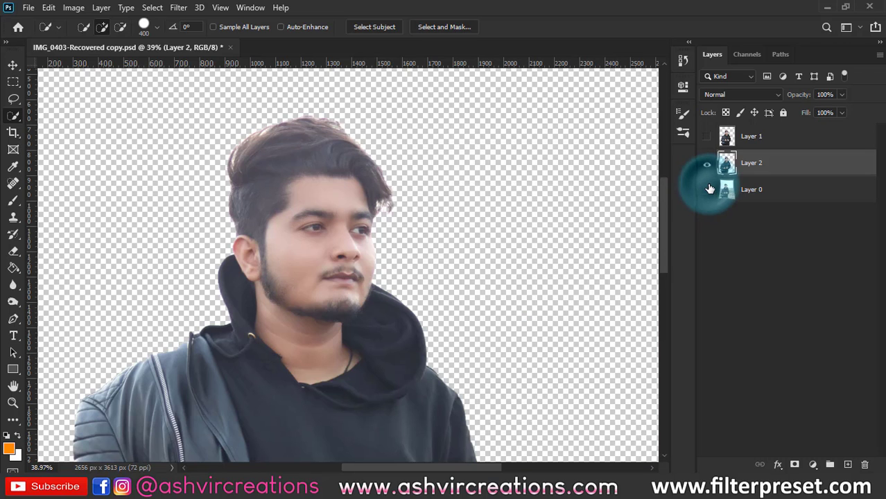
Delete the newly copied cutout layer and show Layer 1 and Layer 0 again
{"action": "left_click", "coordinate": [707, 137]}
{"action": "key", "text": "Delete"}
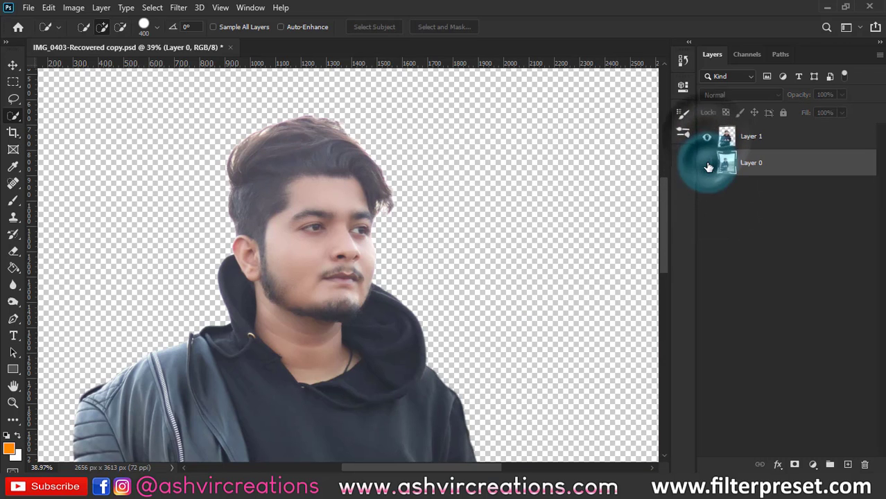
{"action": "key", "text": "v"}
{"action": "left_click", "coordinate": [707, 163]}
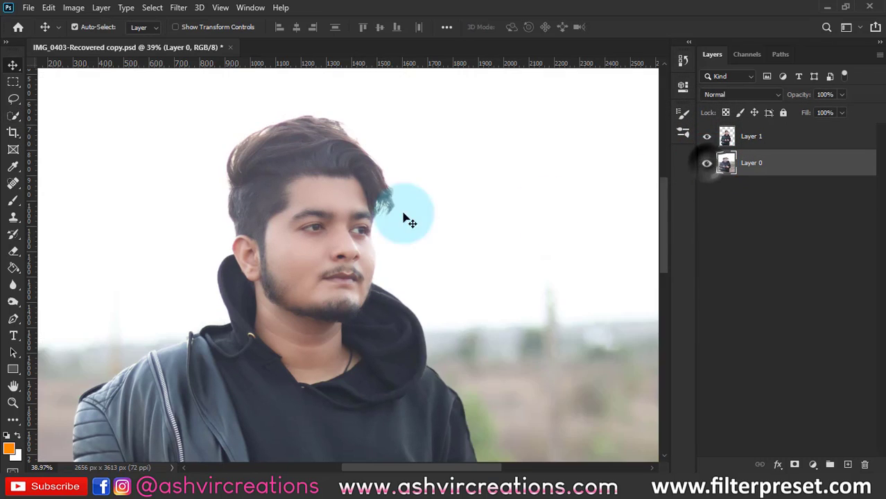
Open the Unsplash photo of the sunset behind a rock from the Desktop folder
{"action": "scroll", "coordinate": [406, 217], "scroll_direction": "down", "scroll_amount": 5}
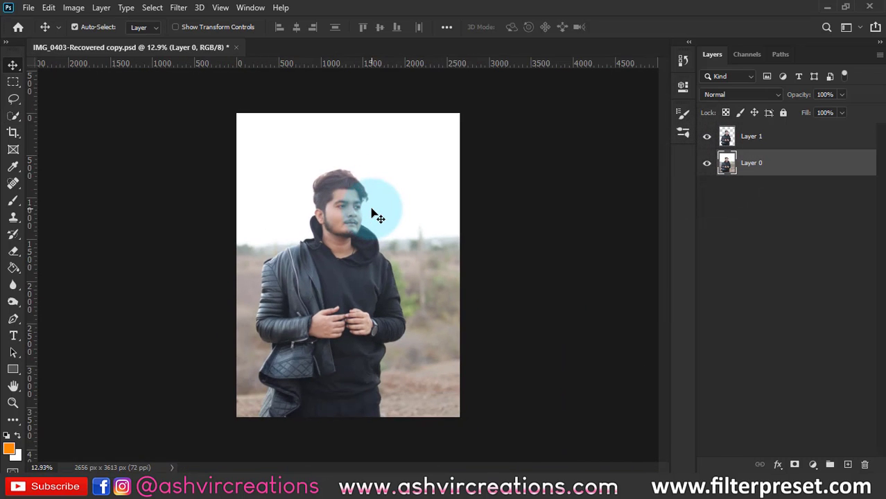
{"action": "scroll", "coordinate": [368, 208], "scroll_direction": "up", "scroll_amount": 1}
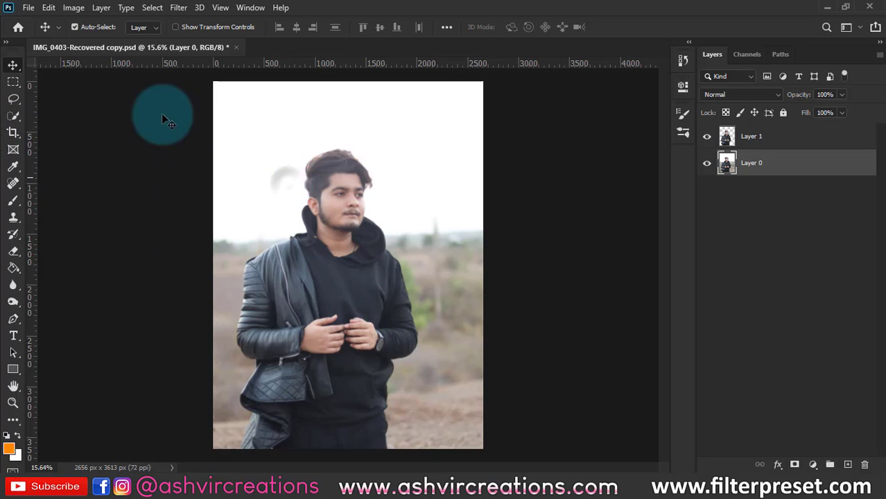
{"action": "left_click", "coordinate": [29, 8]}
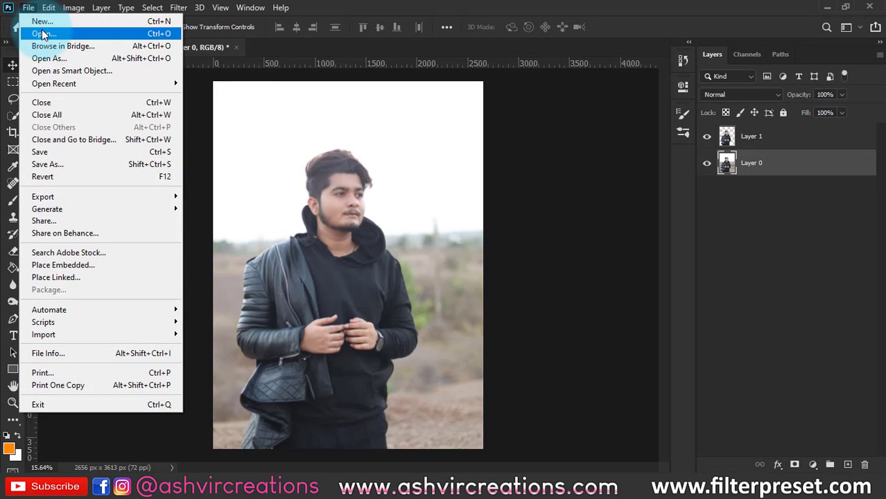
{"action": "left_click", "coordinate": [43, 35]}
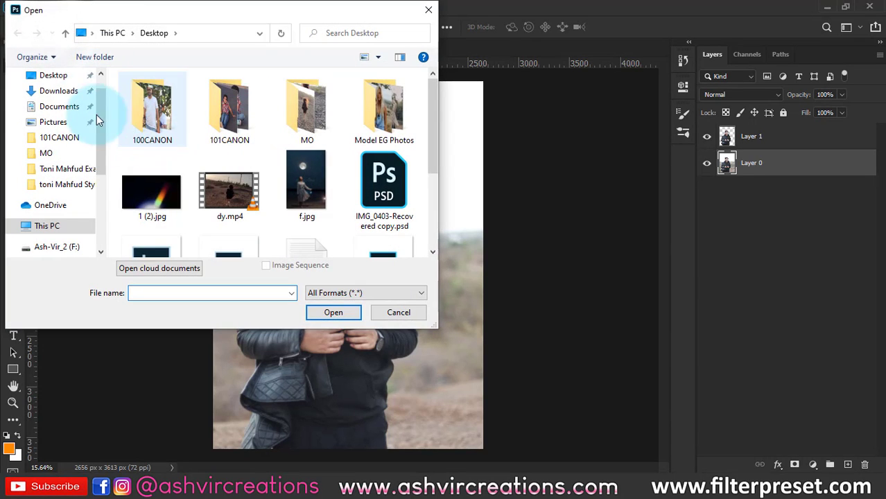
{"action": "scroll", "coordinate": [243, 188], "scroll_direction": "down", "scroll_amount": 3}
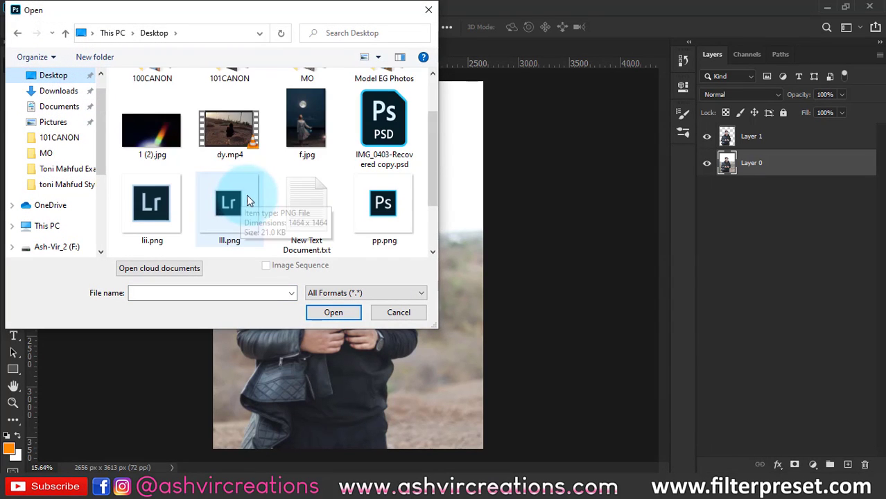
{"action": "double_click", "coordinate": [149, 181]}
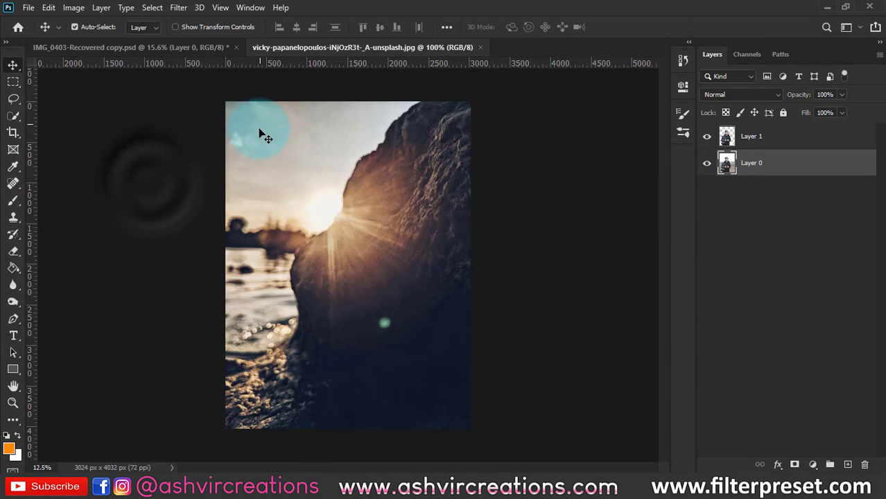
Bring the sunset photo into the portrait document between Layer 1 and Layer 0, and close the source photo
{"action": "left_click_drag", "start_coordinate": [259, 134], "coordinate": [343, 177]}
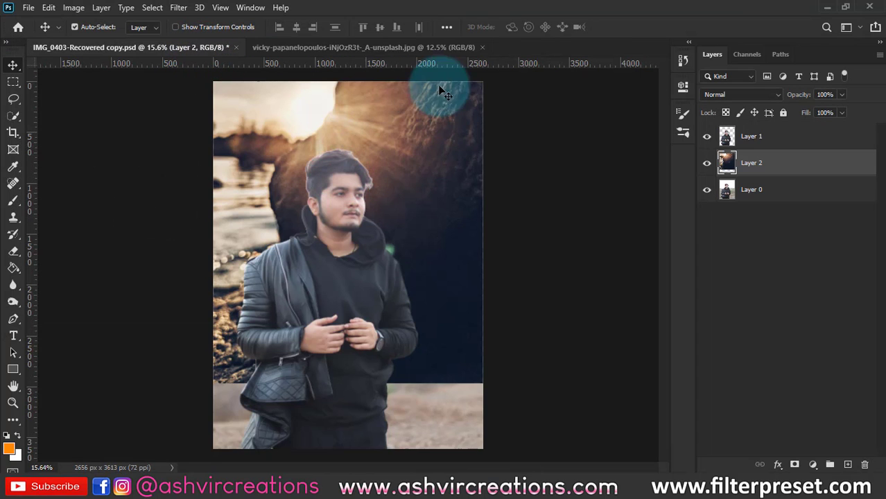
{"action": "left_click", "coordinate": [482, 47]}
Reposition the sunset photo behind the man so the sun sits beside his face, temporarily hiding Layer 1 to check the background
{"action": "scroll", "coordinate": [439, 237], "scroll_direction": "up", "scroll_amount": 1}
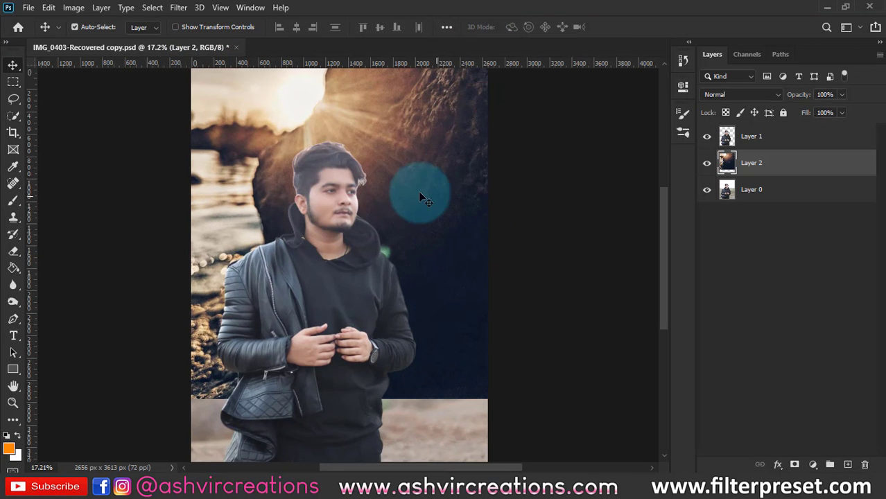
{"action": "left_click_drag", "start_coordinate": [420, 192], "coordinate": [467, 276]}
{"action": "scroll", "coordinate": [377, 195], "scroll_direction": "up", "scroll_amount": 7}
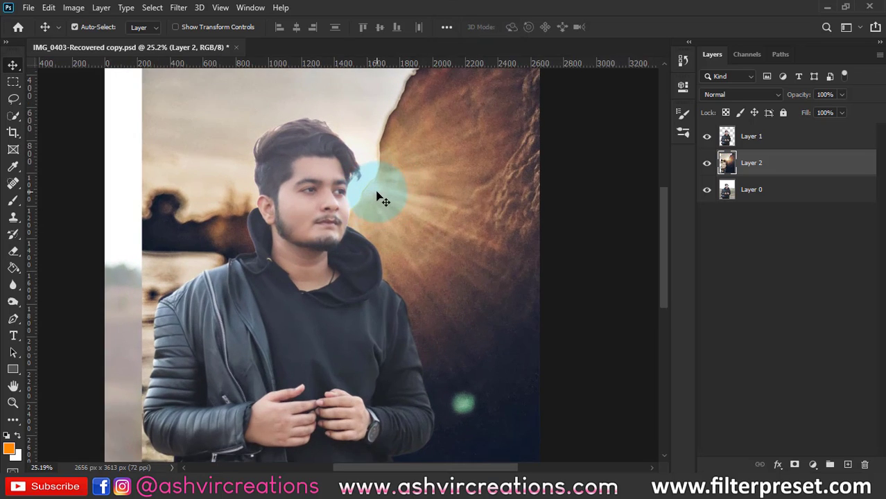
{"action": "left_click", "coordinate": [707, 136]}
{"action": "scroll", "coordinate": [333, 234], "scroll_direction": "down", "scroll_amount": 3}
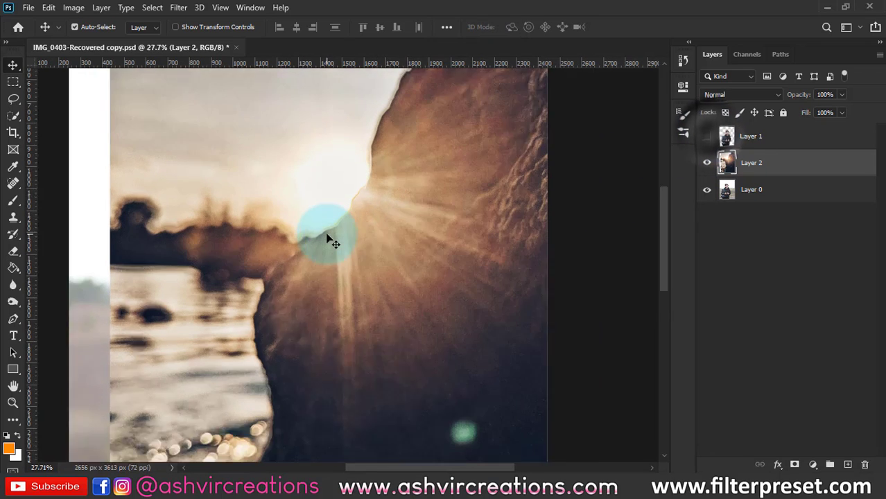
{"action": "scroll", "coordinate": [353, 226], "scroll_direction": "down", "scroll_amount": 2}
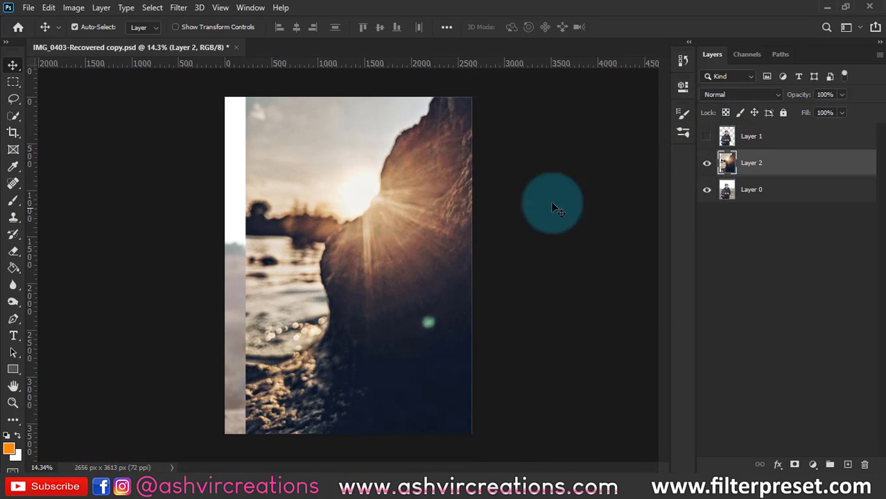
{"action": "left_click", "coordinate": [706, 136]}
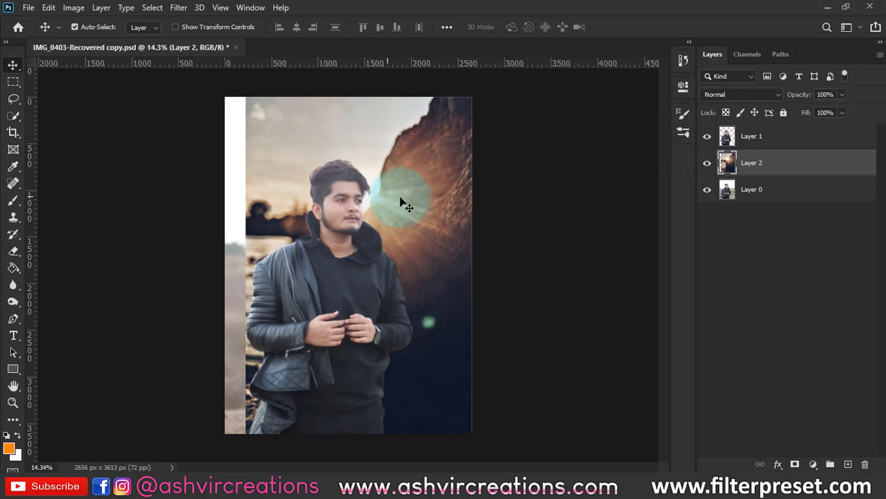
{"action": "left_click_drag", "start_coordinate": [408, 217], "coordinate": [380, 215]}
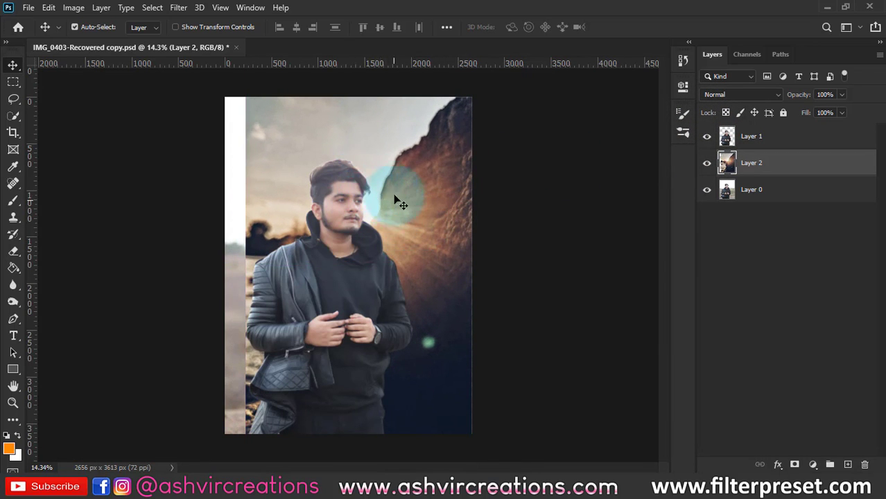
Enlarge the sunset photo to 126.12% with Free Transform and shift it slightly right and down behind the man
{"action": "scroll", "coordinate": [380, 212], "scroll_direction": "up", "scroll_amount": 1}
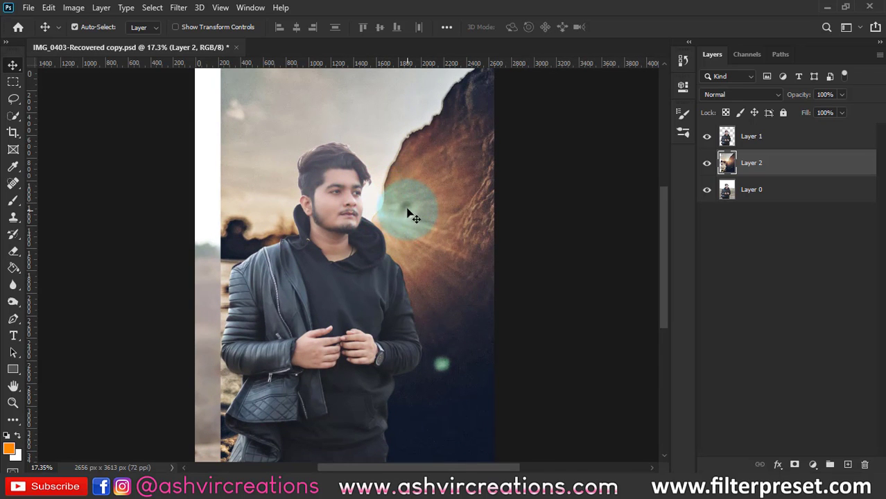
{"action": "left_click", "coordinate": [48, 6]}
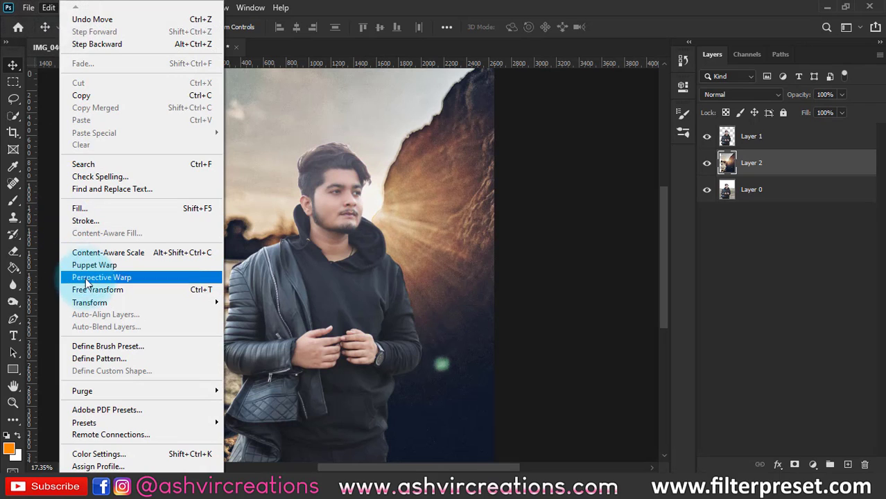
{"action": "left_click", "coordinate": [89, 288]}
{"action": "scroll", "coordinate": [355, 232], "scroll_direction": "down", "scroll_amount": 2}
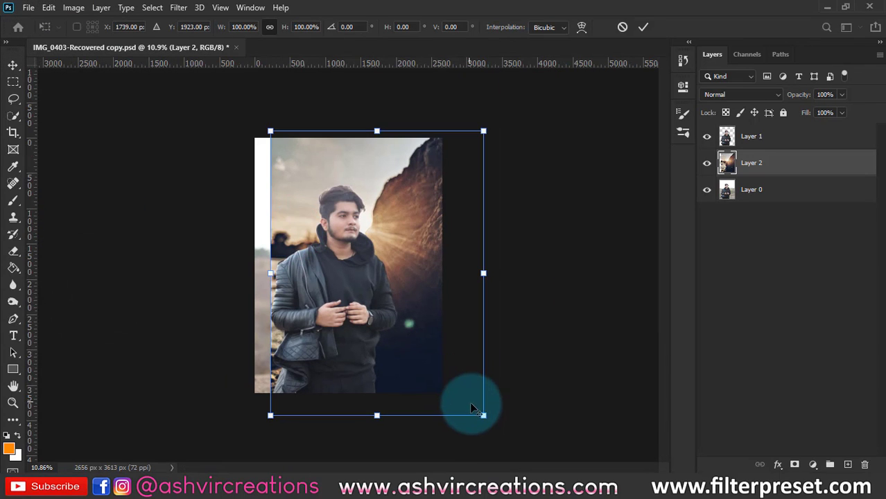
{"action": "left_click_drag", "start_coordinate": [485, 417], "coordinate": [509, 453]}
{"action": "scroll", "coordinate": [269, 223], "scroll_direction": "up", "scroll_amount": 2}
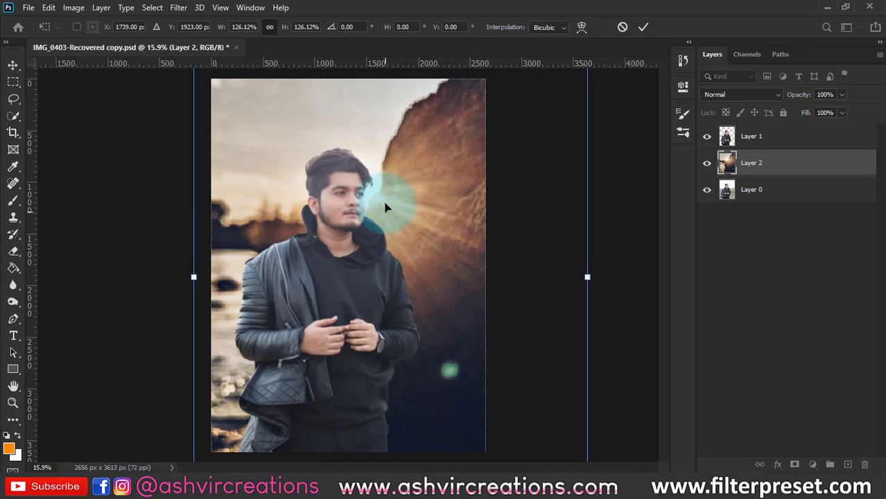
{"action": "left_click_drag", "start_coordinate": [385, 203], "coordinate": [402, 209]}
{"action": "scroll", "coordinate": [399, 208], "scroll_direction": "down", "scroll_amount": 2}
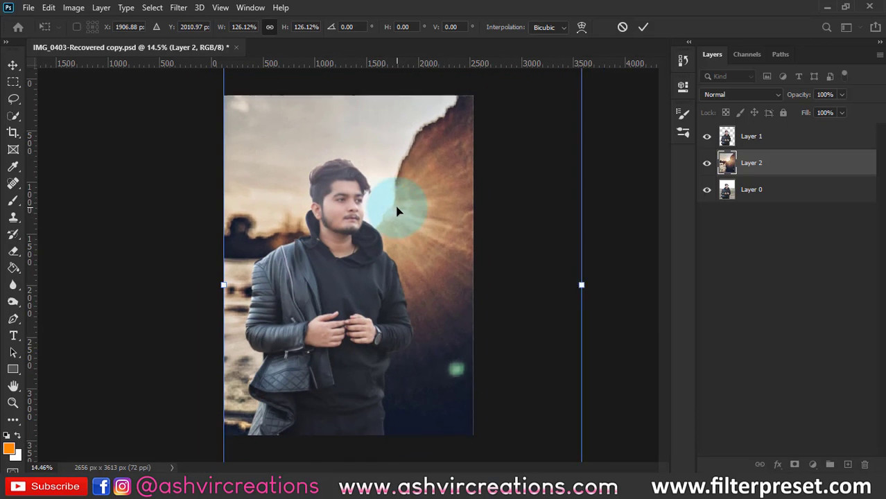
Shrink the sunset photo to 110.30% and reposition it so it covers the whole canvas behind the man
{"action": "left_click_drag", "start_coordinate": [252, 454], "coordinate": [277, 423]}
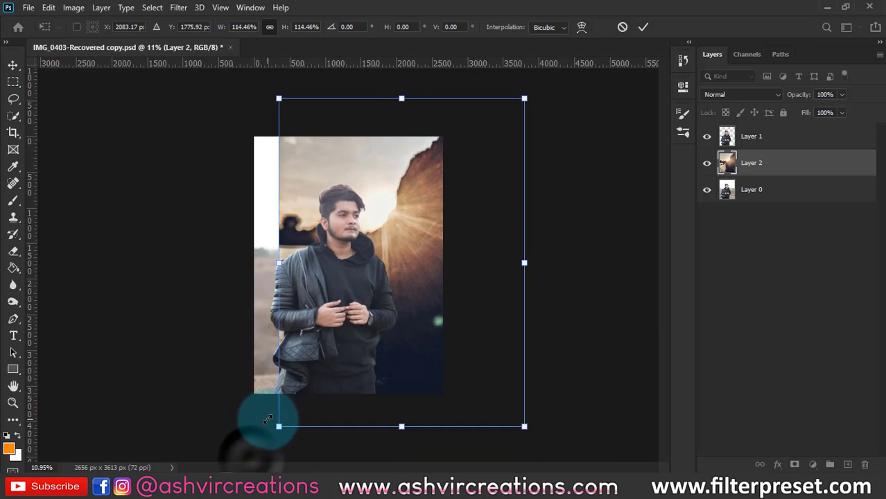
{"action": "left_click_drag", "start_coordinate": [360, 312], "coordinate": [325, 302]}
{"action": "scroll", "coordinate": [361, 269], "scroll_direction": "up", "scroll_amount": 1}
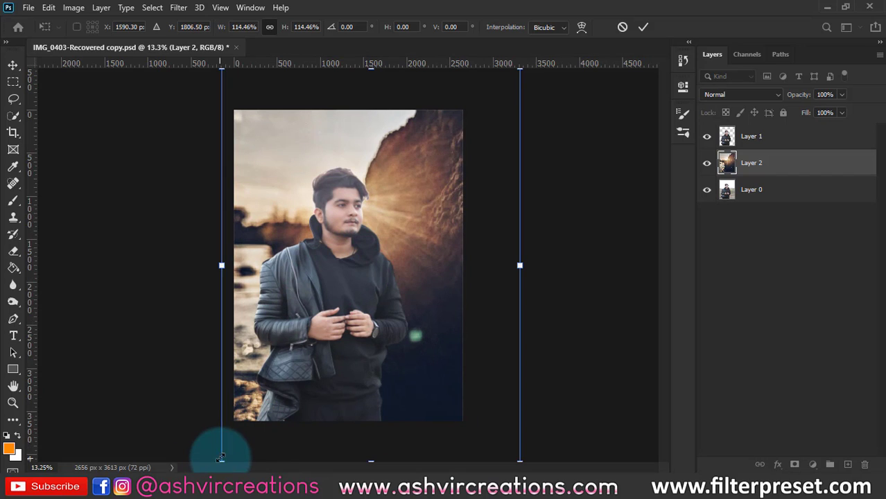
{"action": "left_click_drag", "start_coordinate": [221, 459], "coordinate": [232, 450]}
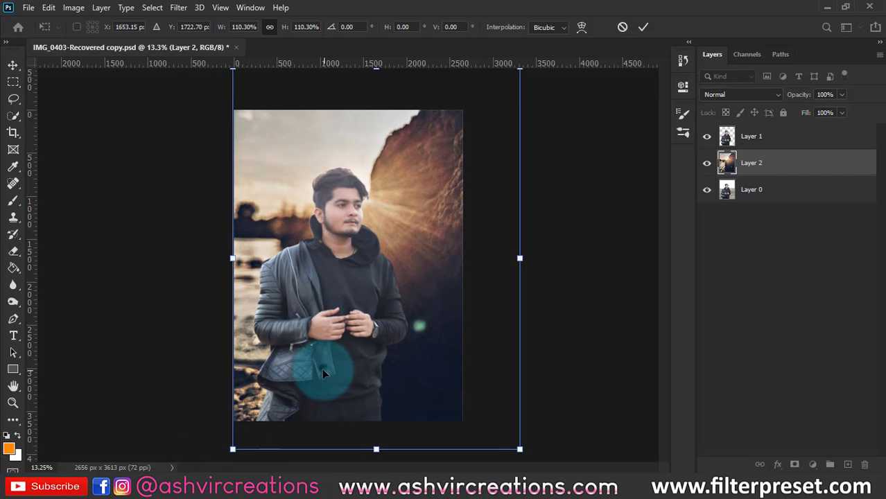
{"action": "mouse_move", "coordinate": [321, 368]}
{"action": "left_mouse_down"}
{"action": "mouse_move", "coordinate": [312, 373]}
{"action": "mouse_move", "coordinate": [300, 343]}
{"action": "mouse_move", "coordinate": [316, 347]}
{"action": "mouse_move", "coordinate": [314, 361]}
{"action": "left_mouse_up"}
{"action": "key", "text": "ctrl+plus"}
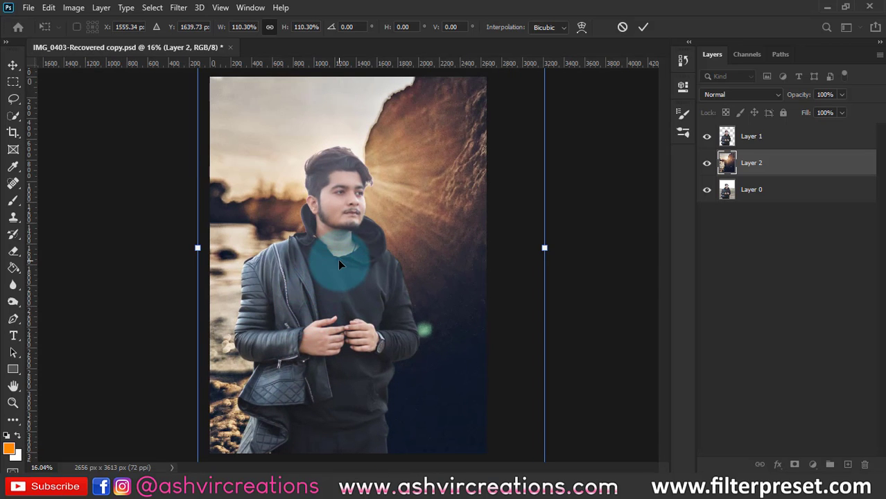
Reduce the sunset photo to 108.82% and shift it so its left edge meets the canvas edge
{"action": "left_click_drag", "start_coordinate": [339, 264], "coordinate": [344, 264]}
{"action": "scroll", "coordinate": [343, 264], "scroll_direction": "down", "scroll_amount": 2}
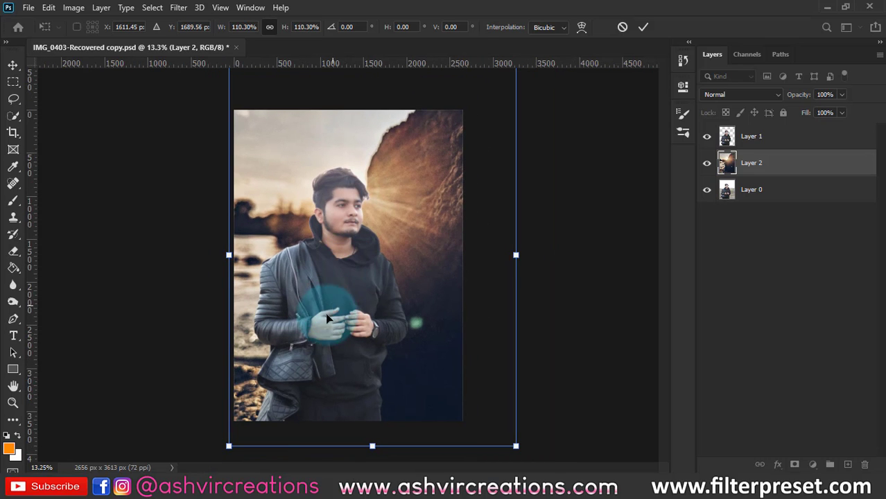
{"action": "key", "text": "ctrl+minus"}
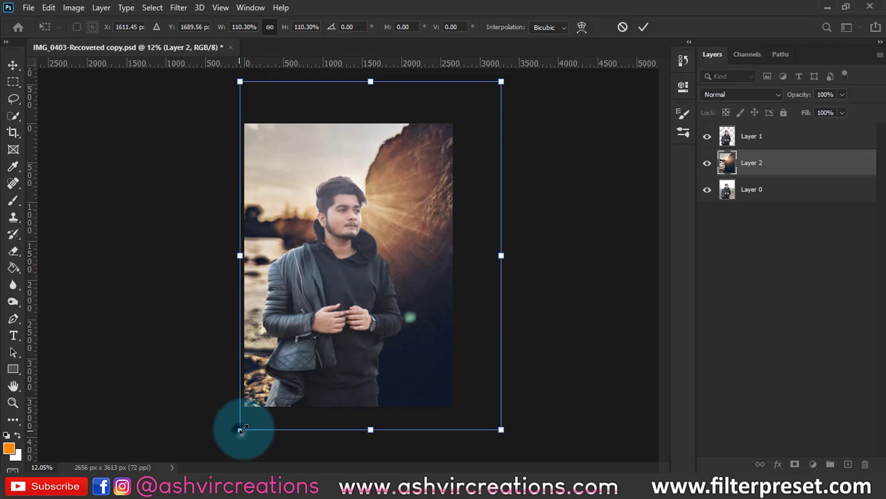
{"action": "left_click_drag", "start_coordinate": [240, 429], "coordinate": [242, 425]}
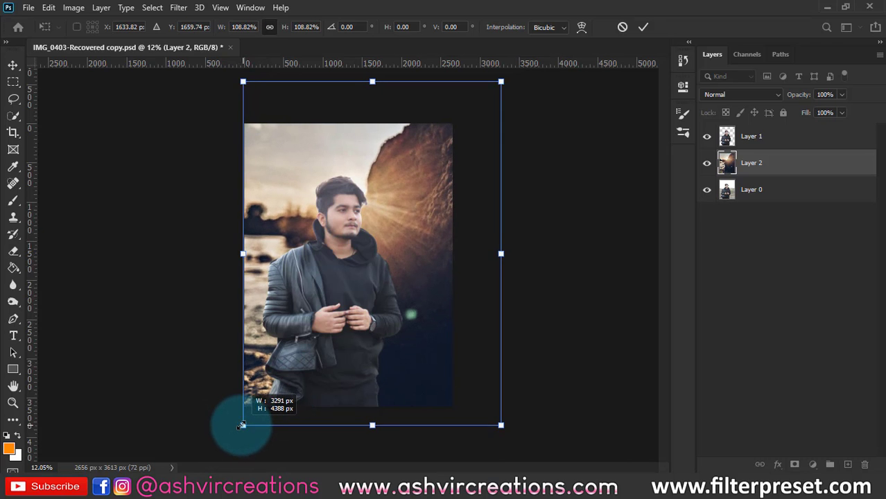
{"action": "key", "text": "ctrl+0"}
{"action": "mouse_move", "coordinate": [301, 309]}
{"action": "left_mouse_down"}
{"action": "mouse_move", "coordinate": [277, 308]}
{"action": "mouse_move", "coordinate": [300, 311]}
{"action": "left_mouse_up"}
{"action": "key", "text": "ctrl+minus"}
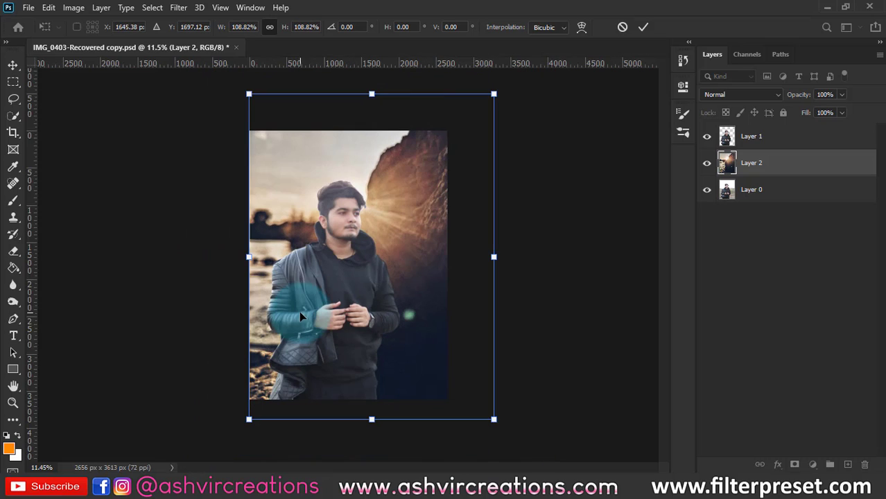
Nudge the sunset photo 40 px left and 10 px down, move it slightly down and right beside the face, and apply the transform
{"action": "key", "text": "shift+Left"}
{"action": "key", "text": "shift+Left"}
{"action": "key", "text": "shift+Left"}
{"action": "key", "text": "shift+Left"}
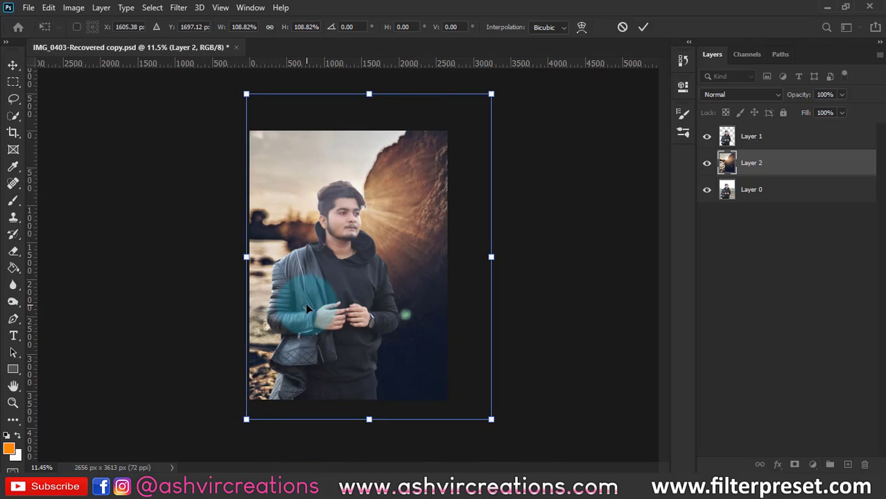
{"action": "key", "text": "shift+Down"}
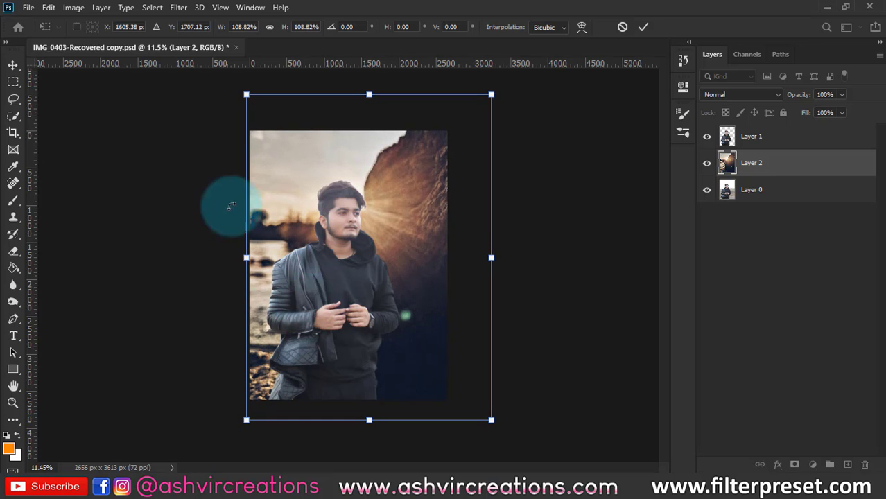
{"action": "key", "text": "ctrl+plus"}
{"action": "key", "text": "ctrl+plus"}
{"action": "left_click_drag", "start_coordinate": [389, 199], "coordinate": [395, 205]}
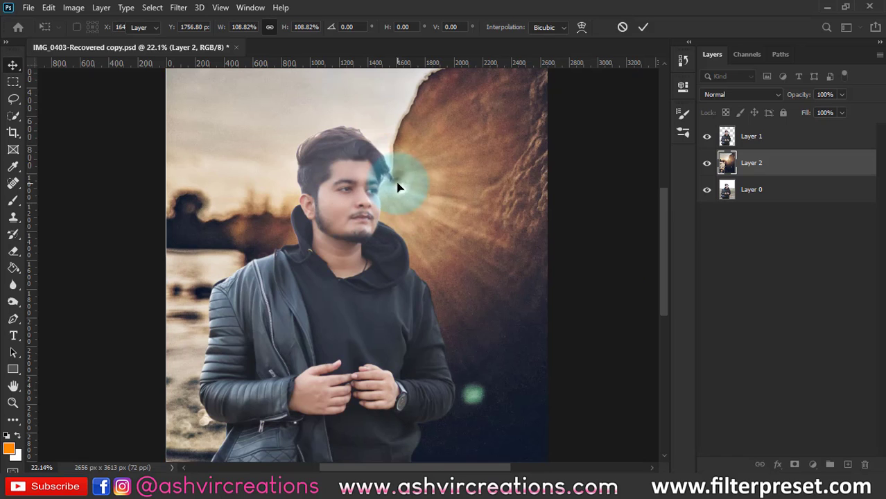
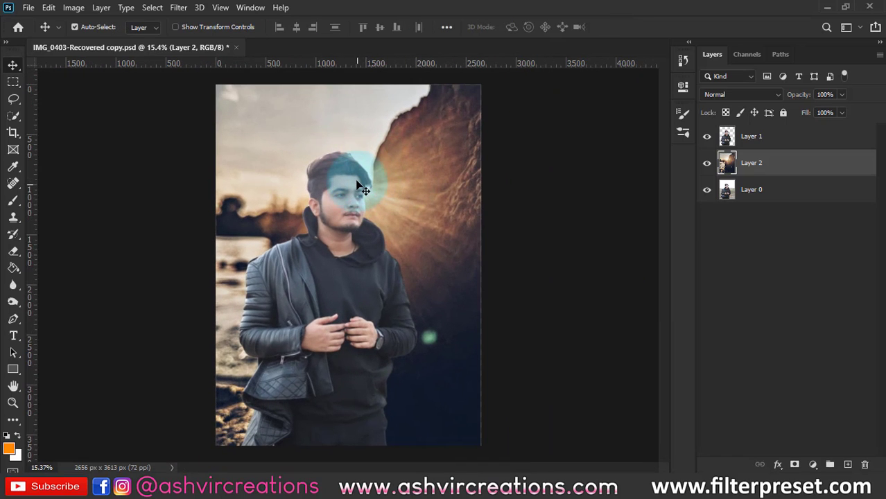
Start a 4:5 crop and shift the picture slightly up inside the crop frame
{"action": "left_click", "coordinate": [14, 131]}
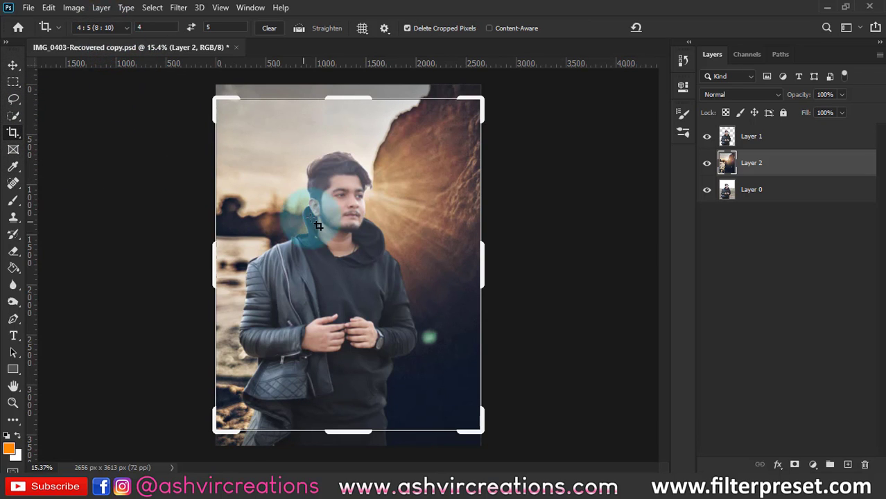
{"action": "left_click", "coordinate": [355, 238]}
{"action": "mouse_move", "coordinate": [357, 239]}
{"action": "left_mouse_down"}
{"action": "mouse_move", "coordinate": [349, 204]}
{"action": "mouse_move", "coordinate": [353, 226]}
{"action": "left_mouse_up"}
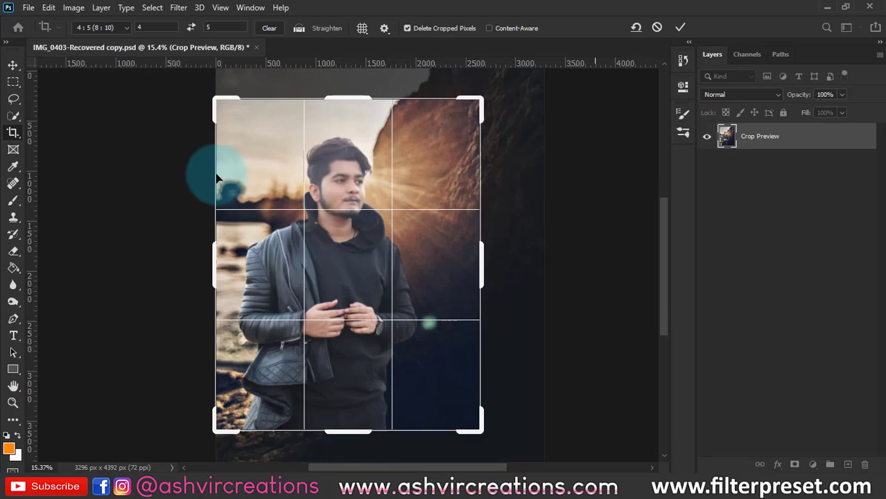
Align the crop frame's left edge with the sunset photo's left edge
{"action": "scroll", "coordinate": [211, 176], "scroll_direction": "up", "scroll_amount": 3}
{"action": "scroll", "coordinate": [205, 178], "scroll_direction": "up", "scroll_amount": 4}
{"action": "left_click_drag", "start_coordinate": [118, 187], "coordinate": [788, 235]}
{"action": "scroll", "coordinate": [251, 216], "scroll_direction": "up", "scroll_amount": 5}
{"action": "left_click_drag", "start_coordinate": [324, 229], "coordinate": [765, 265]}
{"action": "left_click_drag", "start_coordinate": [295, 256], "coordinate": [729, 264]}
{"action": "left_click_drag", "start_coordinate": [247, 255], "coordinate": [392, 263]}
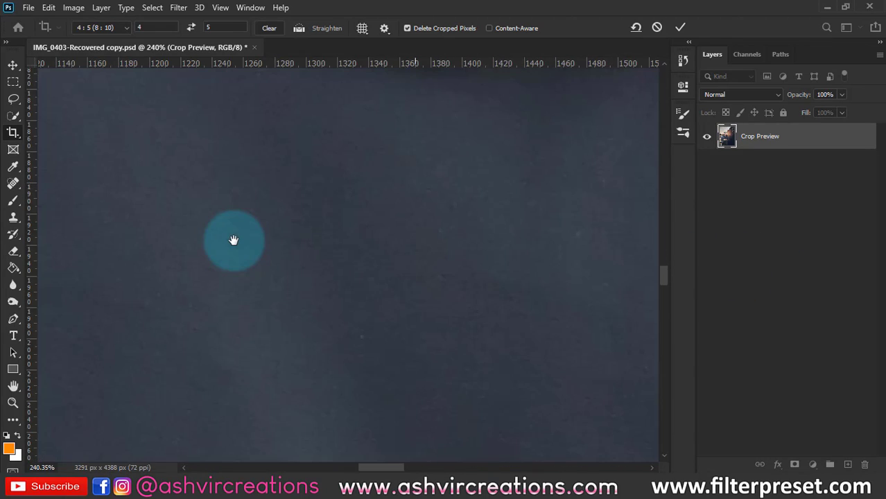
{"action": "left_click_drag", "start_coordinate": [391, 469], "coordinate": [233, 451]}
{"action": "scroll", "coordinate": [402, 336], "scroll_direction": "up", "scroll_amount": 5}
{"action": "scroll", "coordinate": [402, 336], "scroll_direction": "up", "scroll_amount": 2}
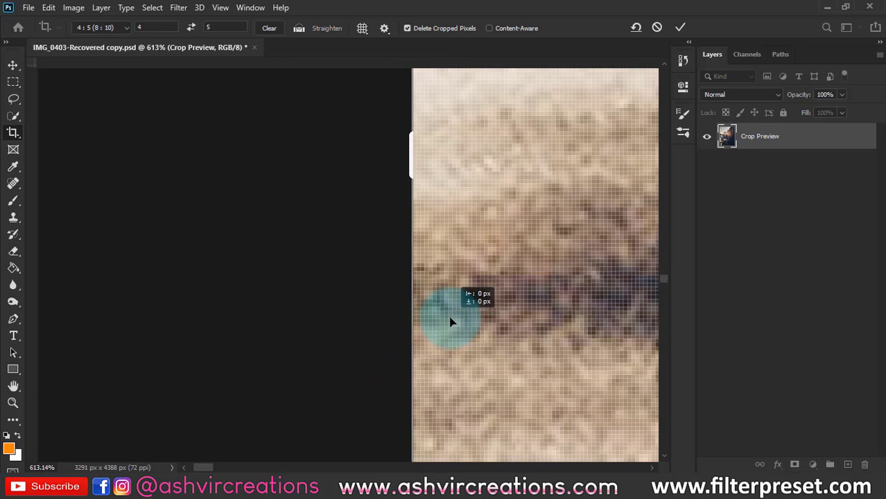
{"action": "scroll", "coordinate": [449, 323], "scroll_direction": "down", "scroll_amount": 2}
{"action": "key", "text": "ctrl+0"}
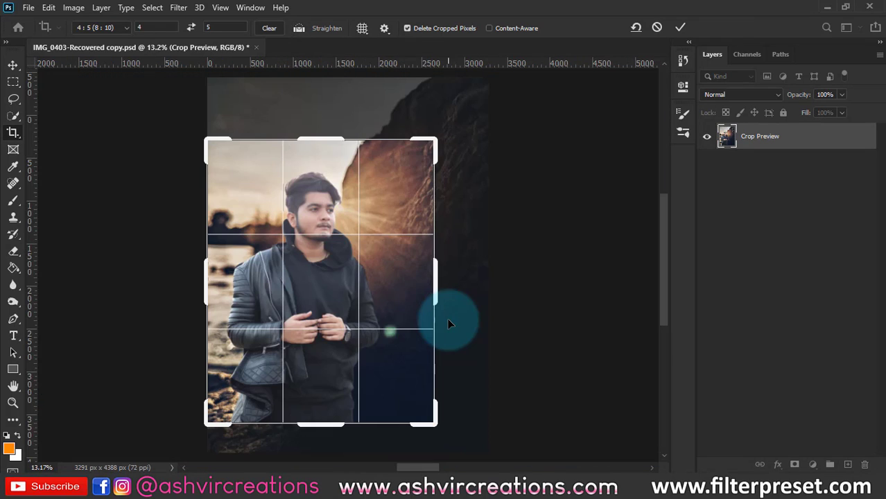
Enlarge the 4:5 crop frame to about 3149 x 3936 px to include more sky and rock, and apply the crop
{"action": "left_click_drag", "start_coordinate": [427, 140], "coordinate": [459, 123]}
{"action": "key", "text": "ctrl+r"}
{"action": "key", "text": "Return"}
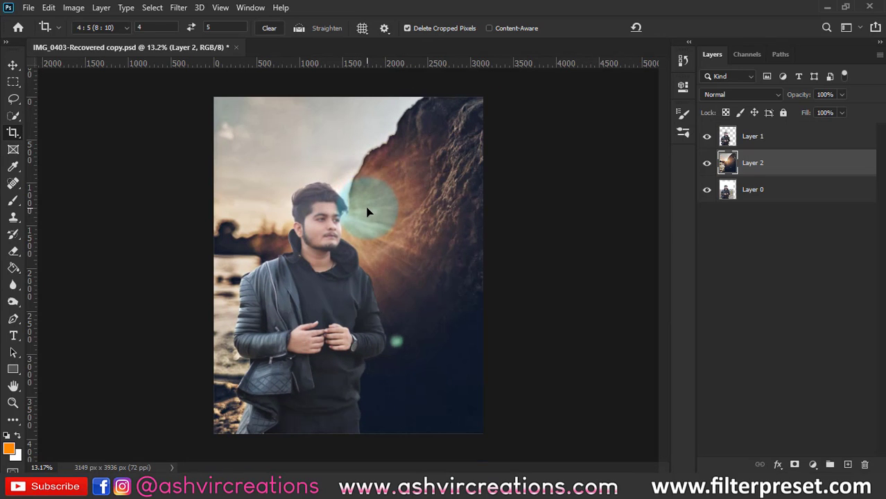
Examine how the man blends with the sunlit rock around his face, and select Layer 1 with his cutout
{"action": "key", "text": "v"}
{"action": "scroll", "coordinate": [338, 223], "scroll_direction": "up", "scroll_amount": 16}
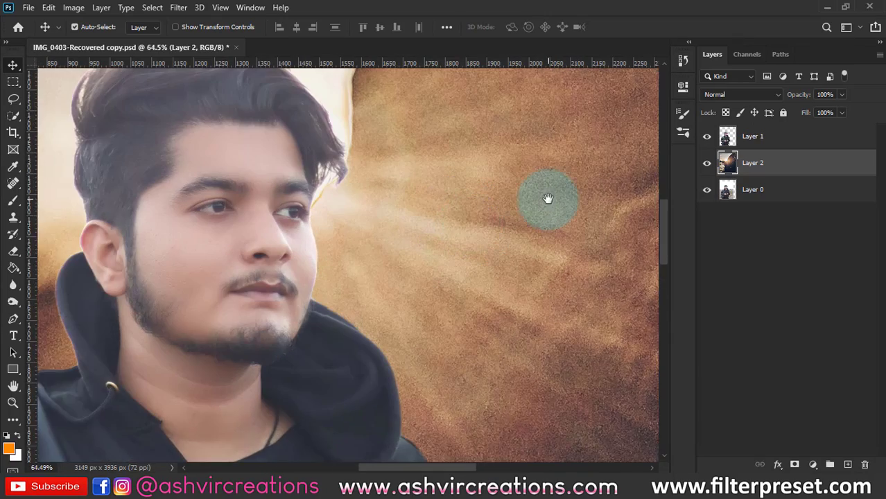
{"action": "left_click_drag", "start_coordinate": [548, 199], "coordinate": [468, 234]}
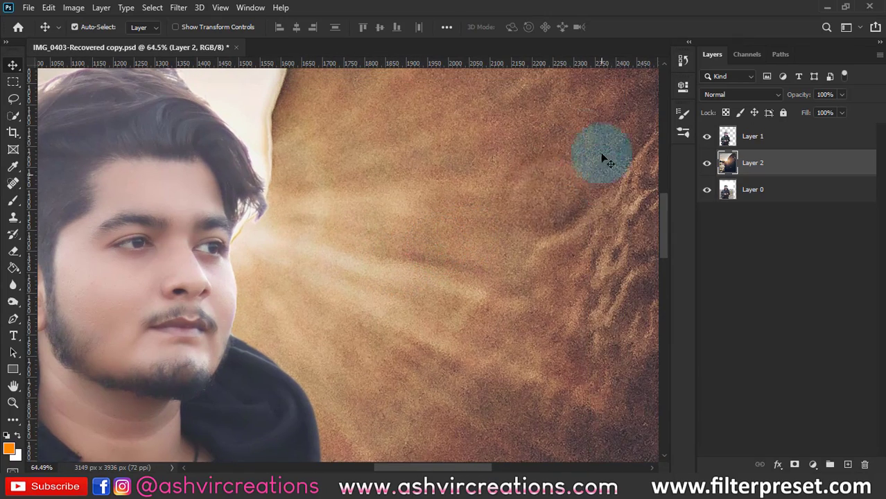
{"action": "scroll", "coordinate": [244, 253], "scroll_direction": "down", "scroll_amount": 5}
{"action": "right_click", "coordinate": [170, 355]}
{"action": "left_click", "coordinate": [181, 360]}
{"action": "scroll", "coordinate": [183, 364], "scroll_direction": "down", "scroll_amount": 4}
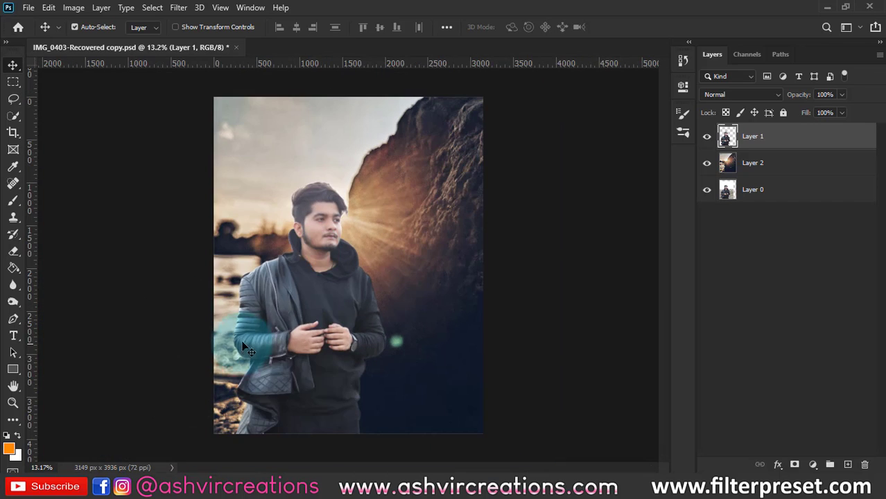
{"action": "scroll", "coordinate": [289, 264], "scroll_direction": "up", "scroll_amount": 1}
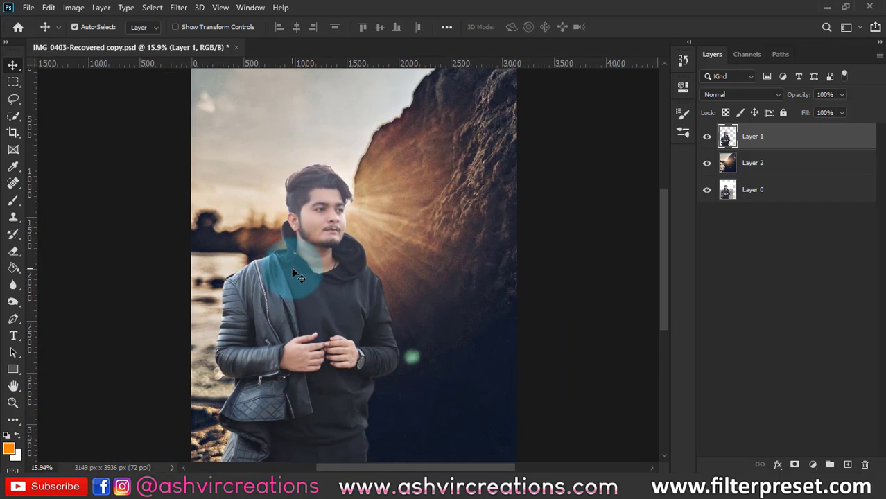
{"action": "left_click_drag", "start_coordinate": [292, 267], "coordinate": [336, 223]}
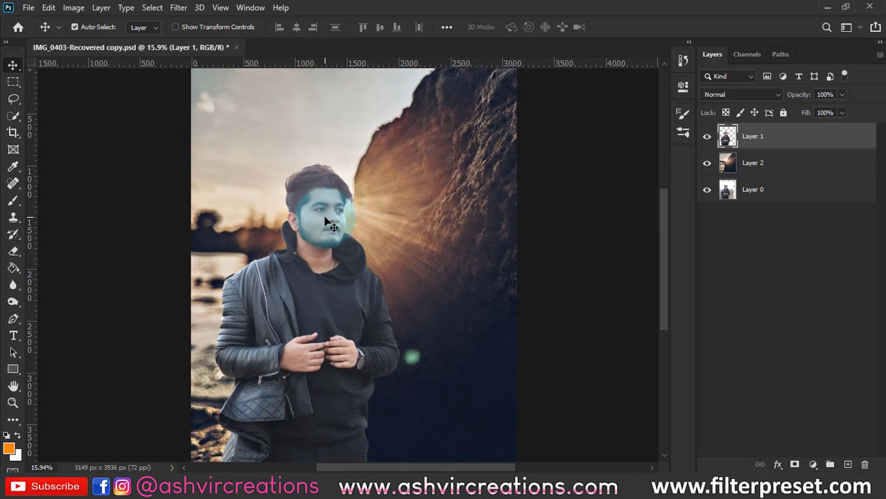
{"action": "scroll", "coordinate": [325, 217], "scroll_direction": "up", "scroll_amount": 3}
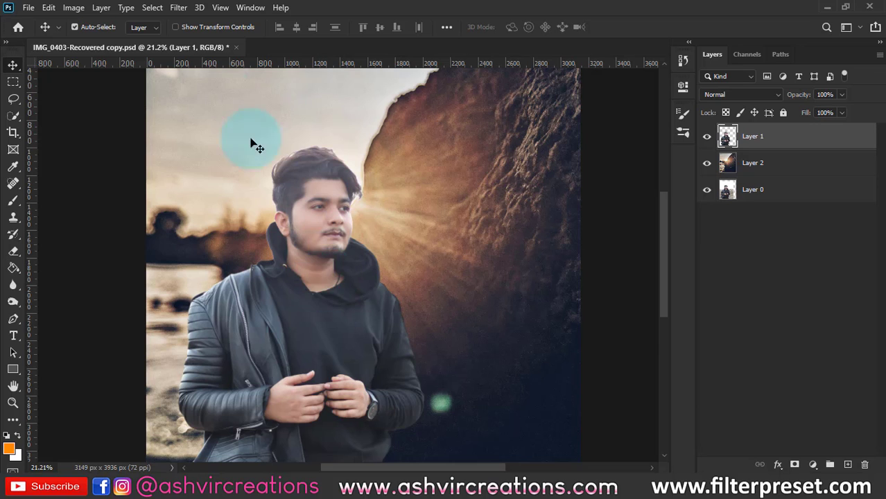
{"action": "scroll", "coordinate": [343, 307], "scroll_direction": "down", "scroll_amount": 1}
{"action": "scroll", "coordinate": [343, 309], "scroll_direction": "down", "scroll_amount": 2}
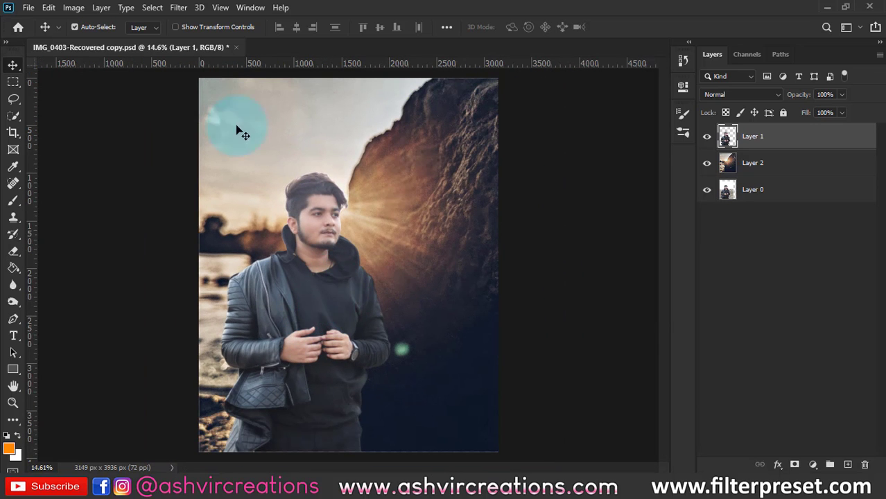
Apply the Camera Raw Filter to Layer 1 with Contrast +39, Highlights -8, Shadows -23, Whites -8, Blacks -8 and slightly raised Clarity
{"action": "left_click", "coordinate": [180, 8]}
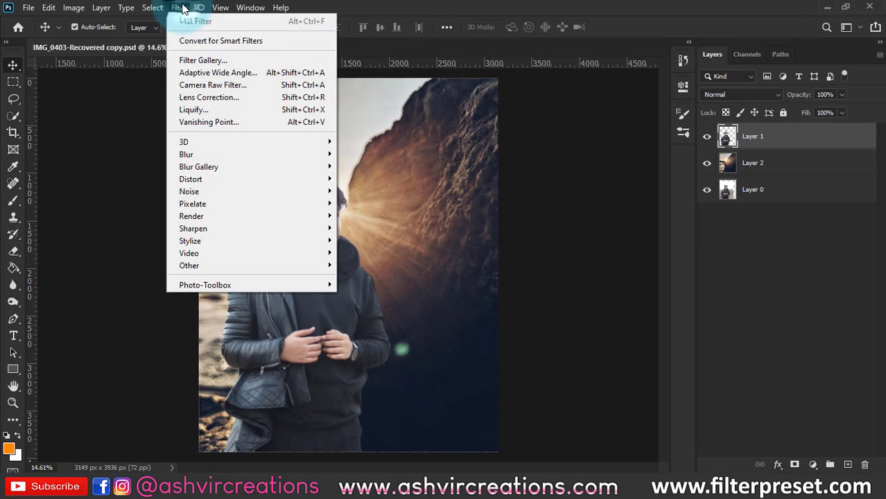
{"action": "left_click", "coordinate": [195, 85]}
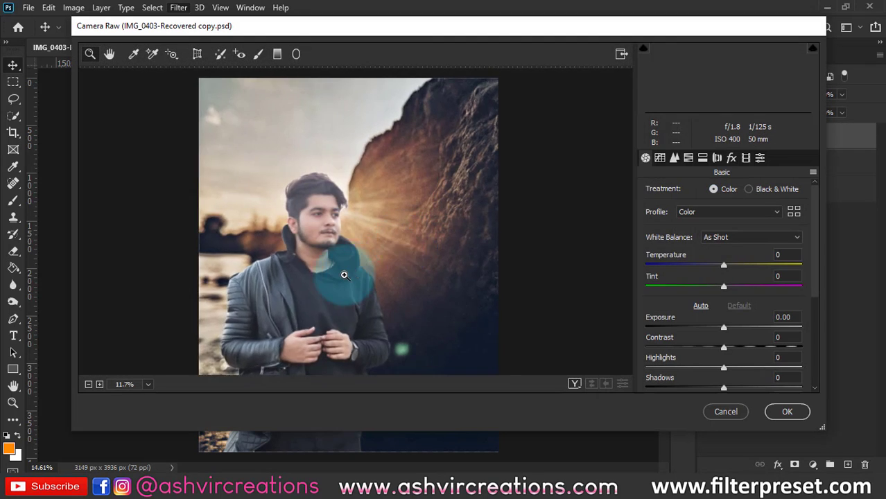
{"action": "left_click_drag", "start_coordinate": [725, 346], "coordinate": [754, 349]}
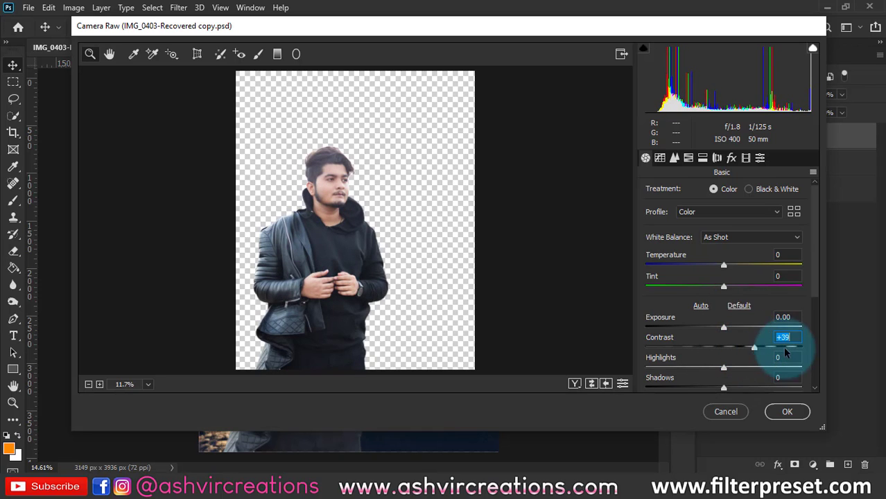
{"action": "scroll", "coordinate": [748, 344], "scroll_direction": "down", "scroll_amount": 3}
{"action": "left_click_drag", "start_coordinate": [725, 312], "coordinate": [717, 367]}
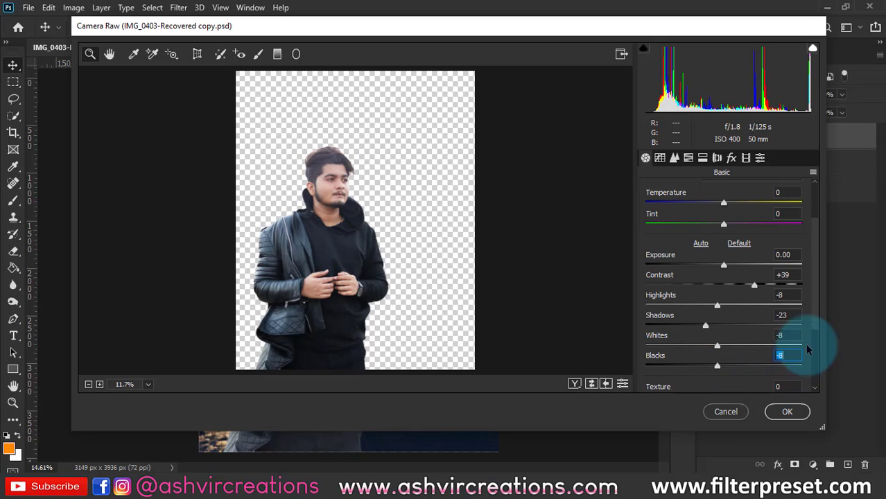
{"action": "scroll", "coordinate": [813, 340], "scroll_direction": "down", "scroll_amount": 2}
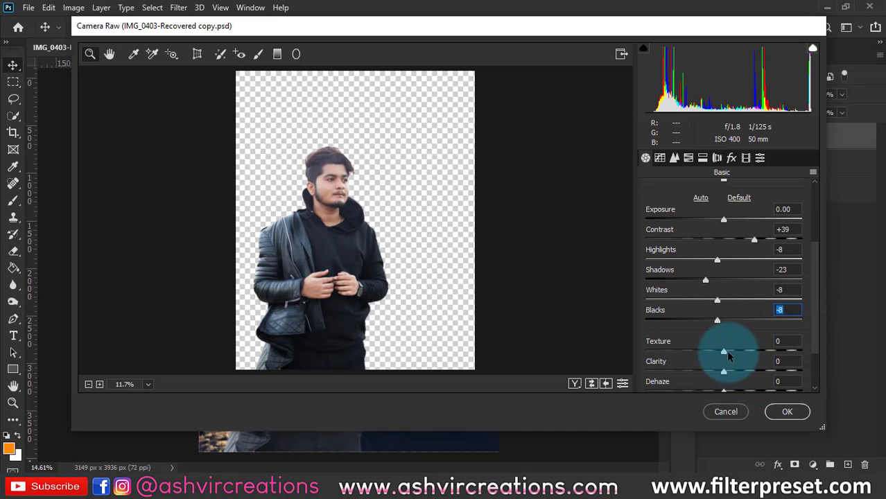
{"action": "left_click_drag", "start_coordinate": [724, 372], "coordinate": [732, 372]}
{"action": "left_click", "coordinate": [786, 412]}
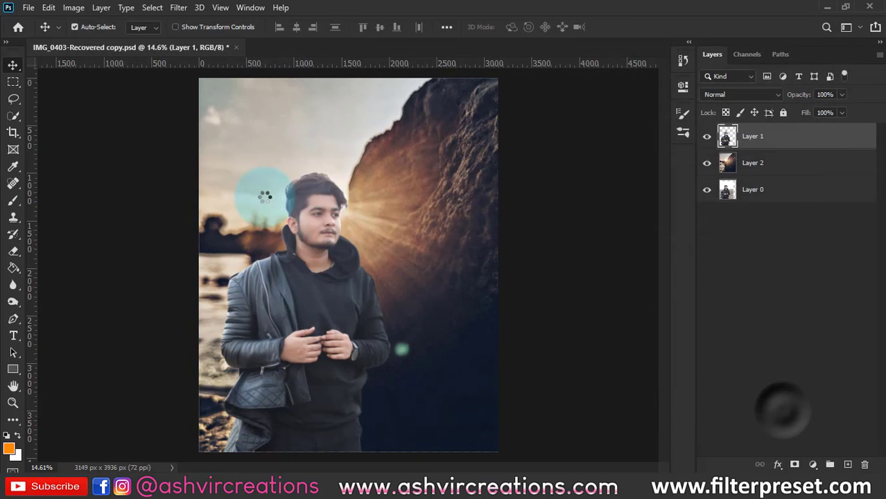
Darken the background on Layer 2 with a Levels adjustment, raising the black input level to 10
{"action": "scroll", "coordinate": [303, 262], "scroll_direction": "up", "scroll_amount": 2}
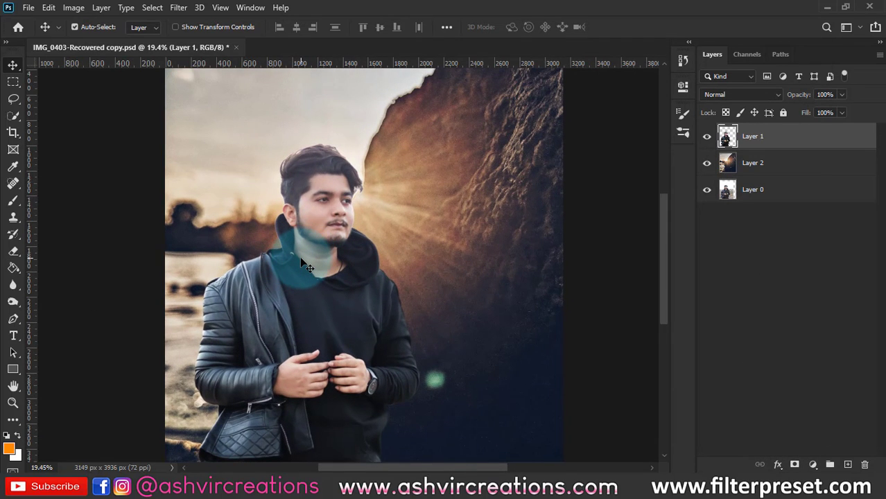
{"action": "scroll", "coordinate": [382, 283], "scroll_direction": "down", "scroll_amount": 3}
{"action": "right_click", "coordinate": [416, 221]}
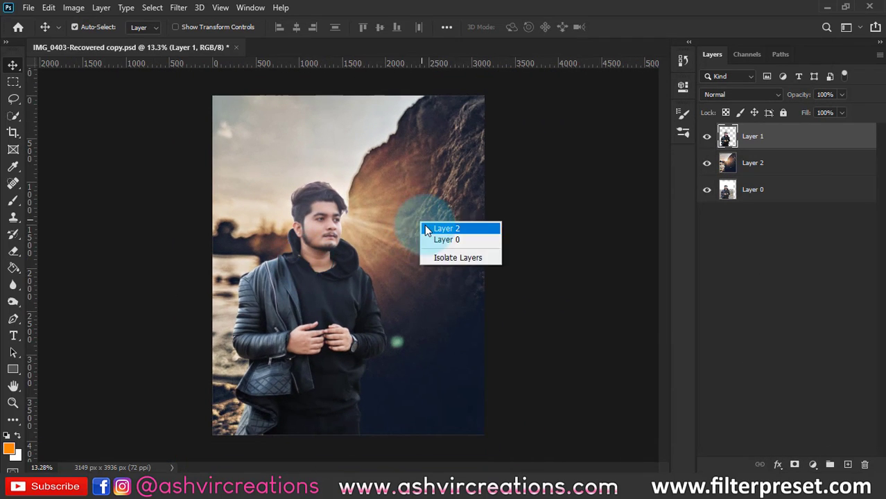
{"action": "left_click", "coordinate": [429, 228]}
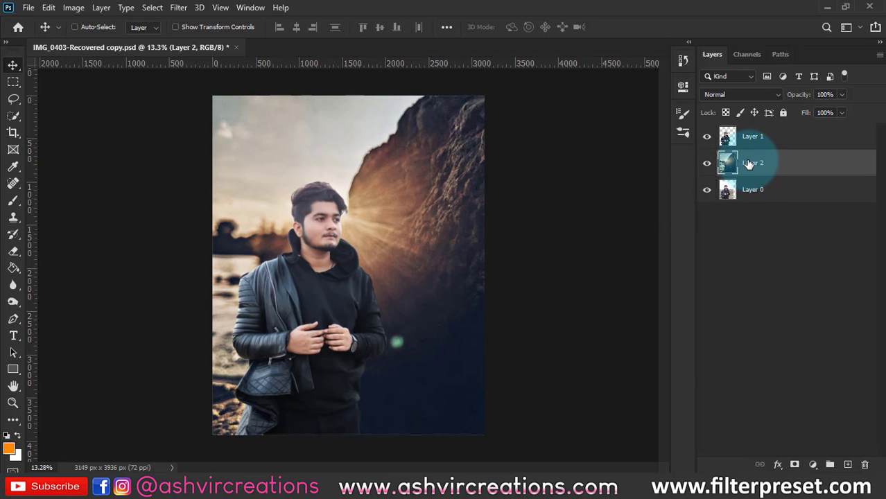
{"action": "key", "text": "ctrl+l"}
{"action": "left_click_drag", "start_coordinate": [597, 235], "coordinate": [607, 238]}
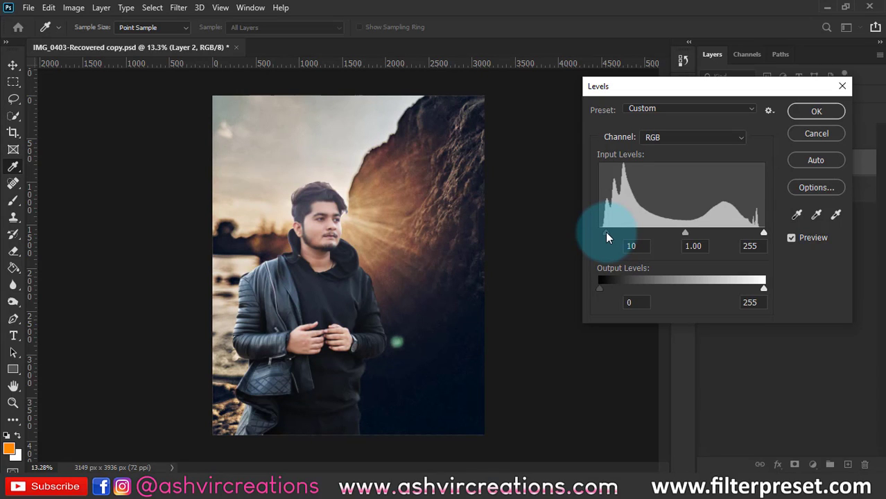
{"action": "left_click_drag", "start_coordinate": [606, 238], "coordinate": [606, 238]}
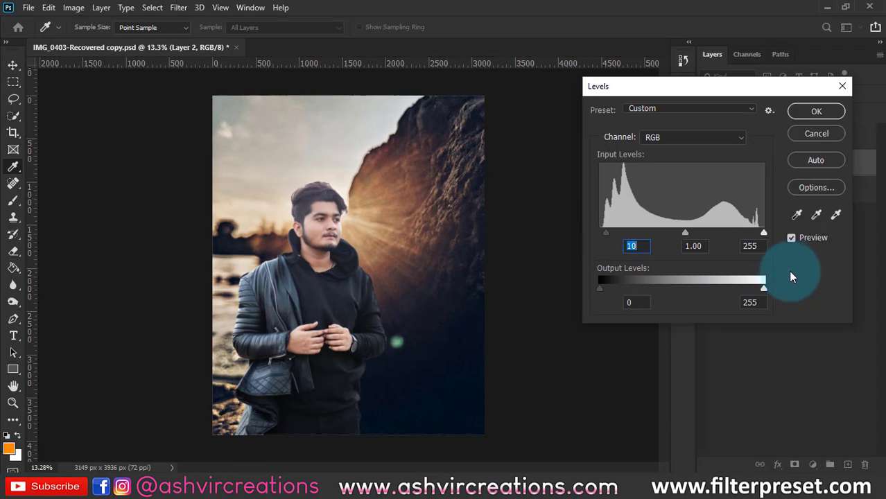
{"action": "left_click", "coordinate": [792, 237]}
{"action": "left_click", "coordinate": [793, 238]}
{"action": "left_click", "coordinate": [793, 237]}
{"action": "left_click", "coordinate": [793, 238]}
{"action": "left_click", "coordinate": [816, 111]}
{"action": "key", "text": "v"}
{"action": "left_click", "coordinate": [395, 340]}
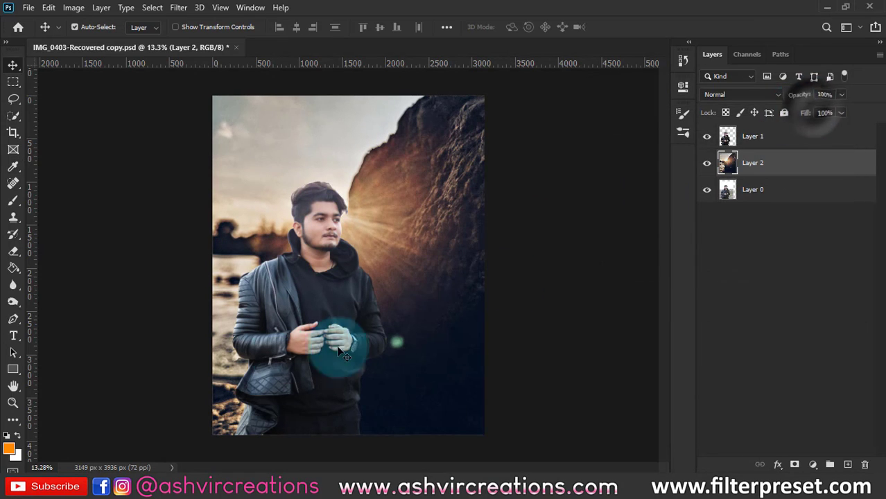
Duplicate Layer 1 with the man under the name "dodge" and set the copy's blend mode to Screen
{"action": "scroll", "coordinate": [233, 335], "scroll_direction": "up", "scroll_amount": 3}
{"action": "scroll", "coordinate": [232, 335], "scroll_direction": "down", "scroll_amount": 3}
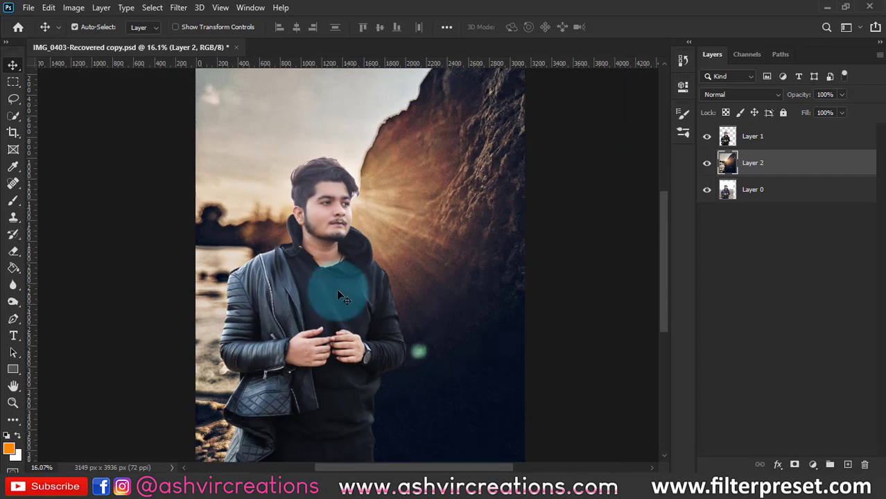
{"action": "scroll", "coordinate": [323, 318], "scroll_direction": "up", "scroll_amount": 5}
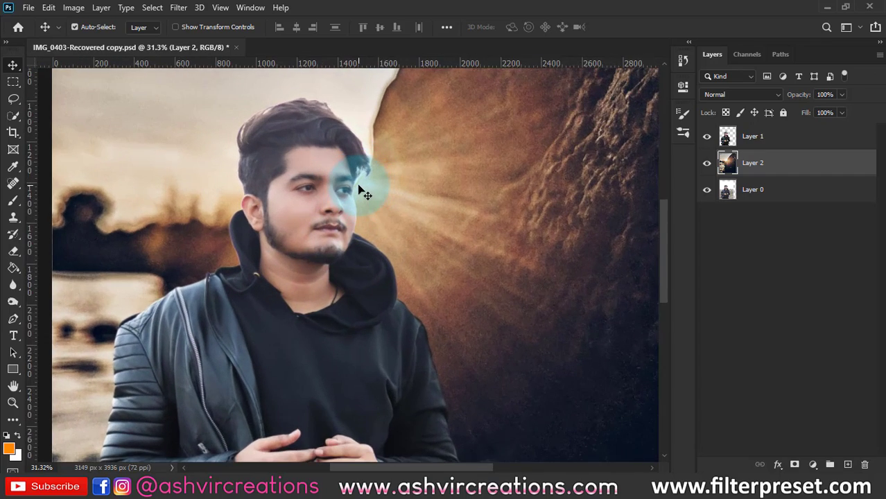
{"action": "scroll", "coordinate": [362, 192], "scroll_direction": "down", "scroll_amount": 4}
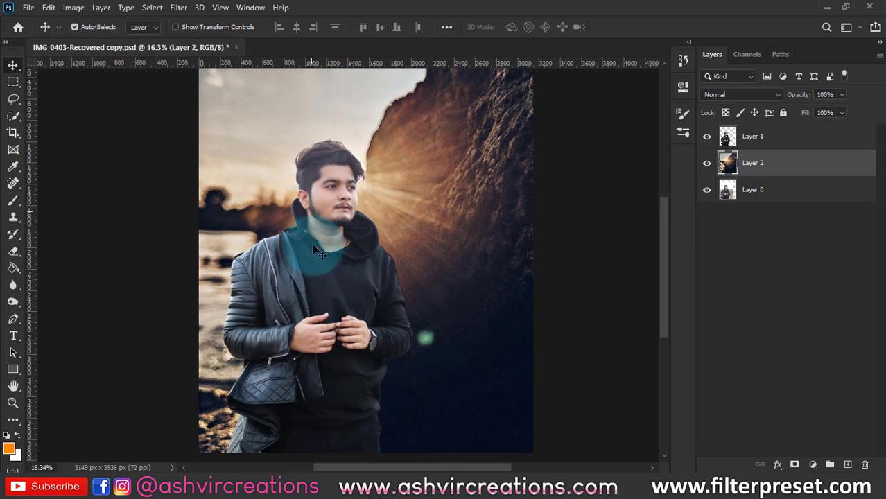
{"action": "right_click", "coordinate": [326, 271]}
{"action": "left_click", "coordinate": [336, 278]}
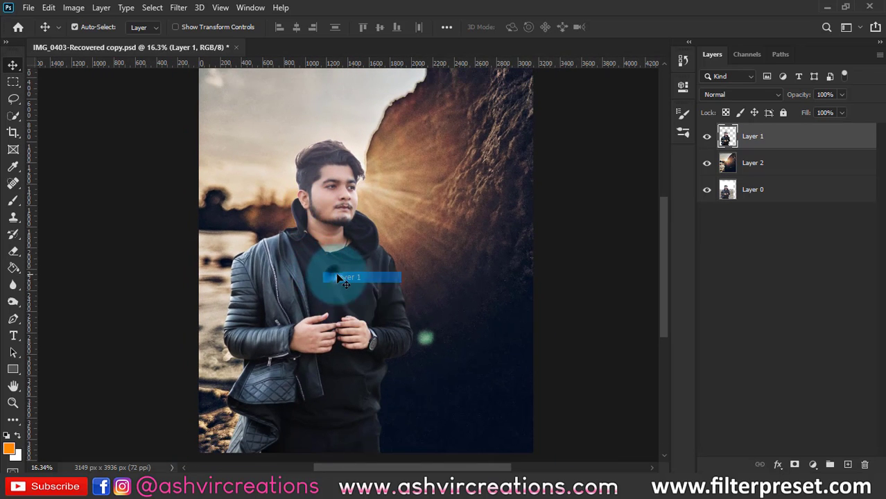
{"action": "right_click", "coordinate": [803, 138]}
{"action": "left_click", "coordinate": [708, 69]}
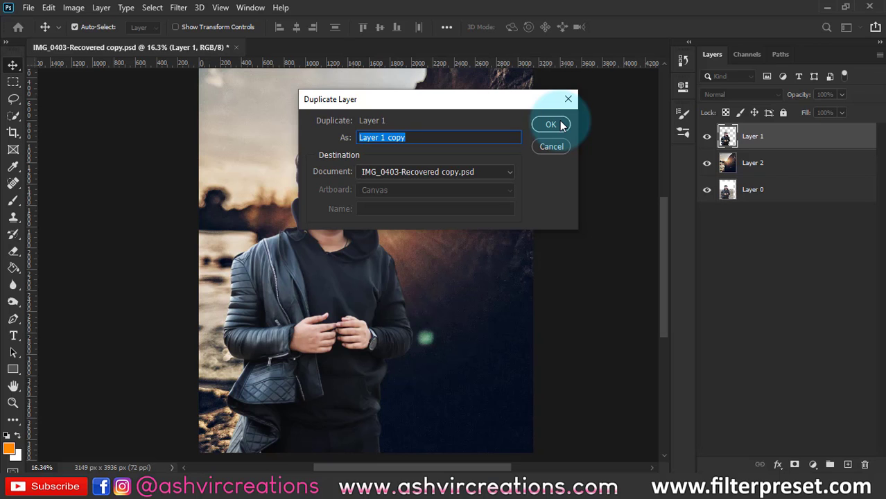
{"action": "type", "text": "dodge"}
{"action": "left_click", "coordinate": [562, 124]}
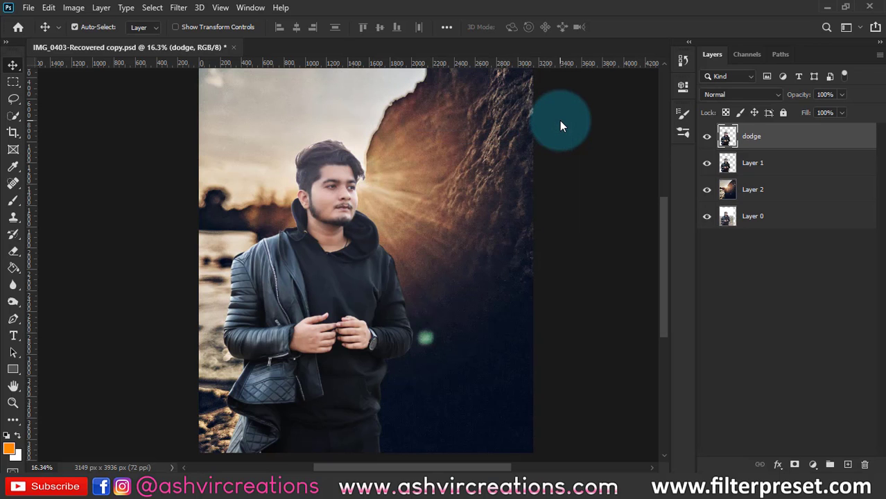
{"action": "left_click", "coordinate": [724, 99]}
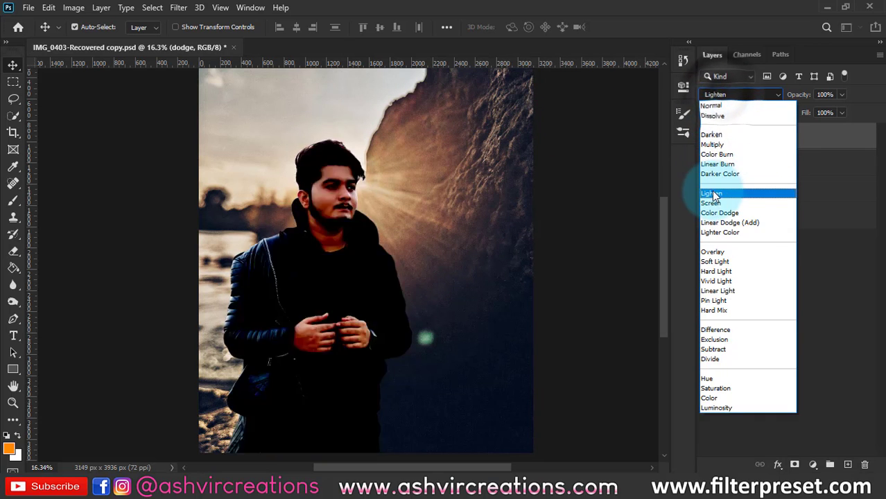
{"action": "left_click", "coordinate": [761, 205]}
In the dodge layer's Blend If settings for Gray, split the Underlying Layer black point to 0 / 230 and apply
{"action": "right_click", "coordinate": [777, 138]}
{"action": "left_click", "coordinate": [676, 18]}
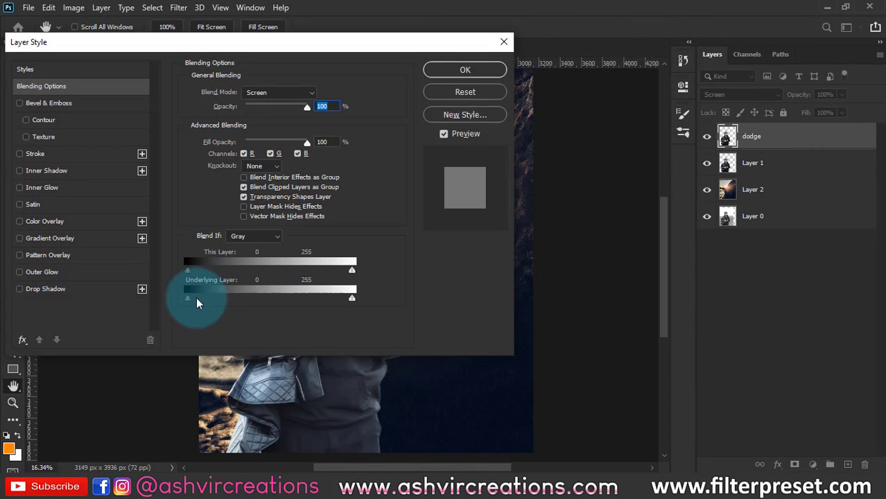
{"action": "left_click_drag", "start_coordinate": [190, 298], "coordinate": [308, 298]}
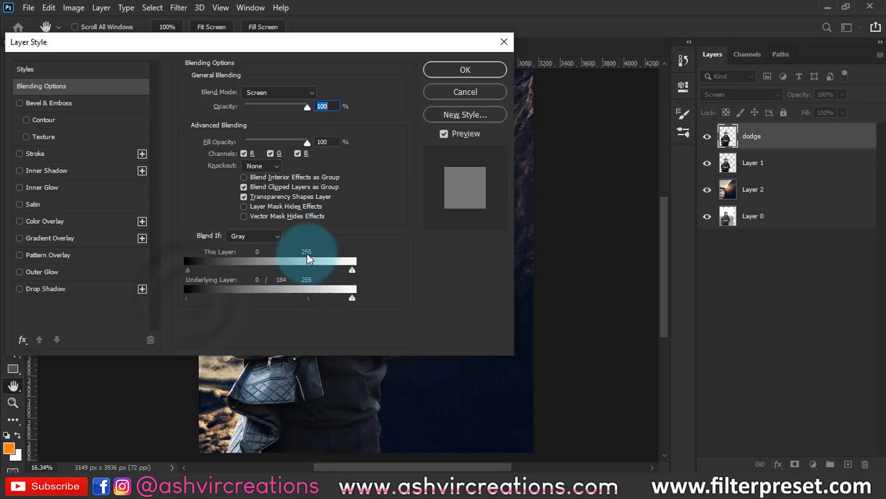
{"action": "left_click_drag", "start_coordinate": [291, 48], "coordinate": [705, 48]}
{"action": "mouse_move", "coordinate": [721, 299]}
{"action": "left_mouse_down"}
{"action": "mouse_move", "coordinate": [728, 295]}
{"action": "mouse_move", "coordinate": [715, 303]}
{"action": "mouse_move", "coordinate": [756, 297]}
{"action": "mouse_move", "coordinate": [737, 303]}
{"action": "left_mouse_up"}
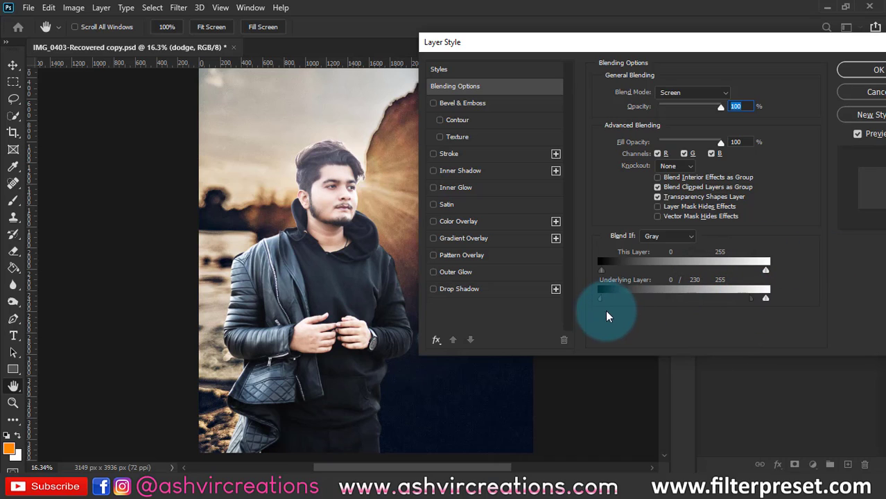
{"action": "left_click_drag", "start_coordinate": [601, 299], "coordinate": [648, 300]}
{"action": "left_click_drag", "start_coordinate": [570, 301], "coordinate": [567, 299]}
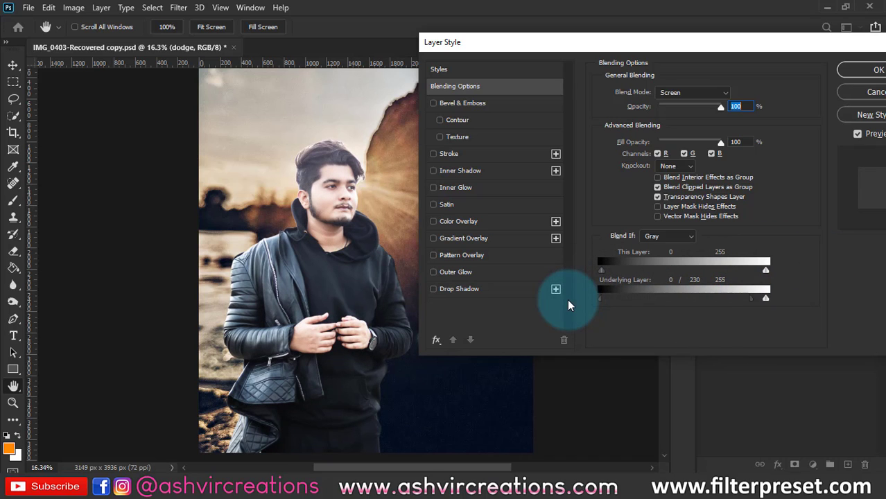
{"action": "left_click", "coordinate": [872, 69]}
Duplicate Layer 1, place the copy above the dodge layer, rename it "burn" and set its blend mode to Multiply
{"action": "left_click", "coordinate": [777, 162]}
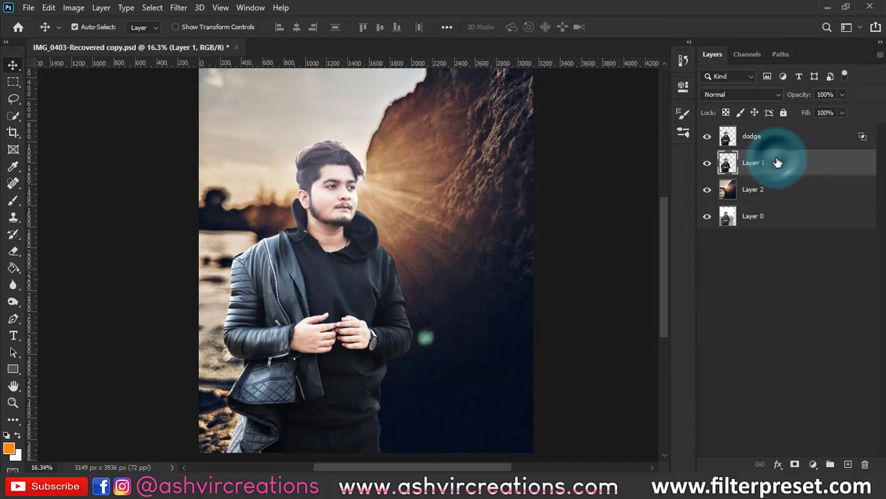
{"action": "key", "text": "ctrl"}
{"action": "key", "text": "ctrl+j"}
{"action": "left_click_drag", "start_coordinate": [777, 162], "coordinate": [783, 133]}
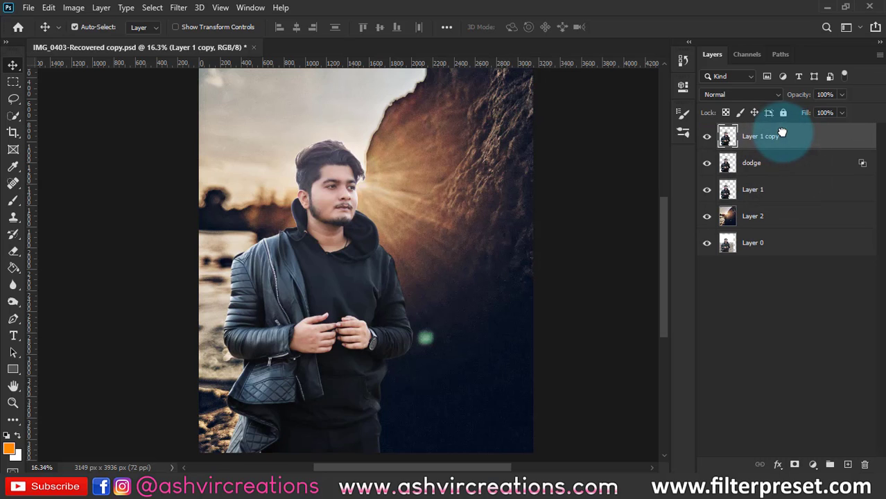
{"action": "double_click", "coordinate": [769, 137]}
{"action": "type", "text": "burn"}
{"action": "left_click", "coordinate": [738, 94]}
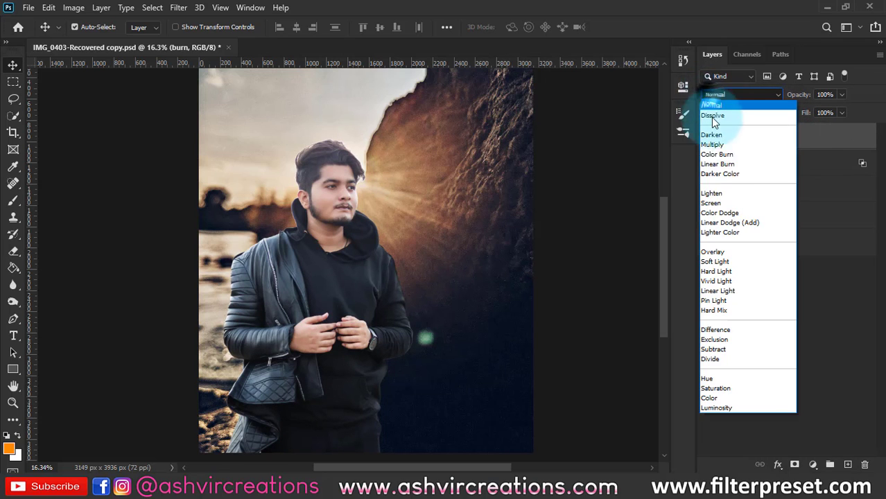
{"action": "left_click", "coordinate": [714, 145]}
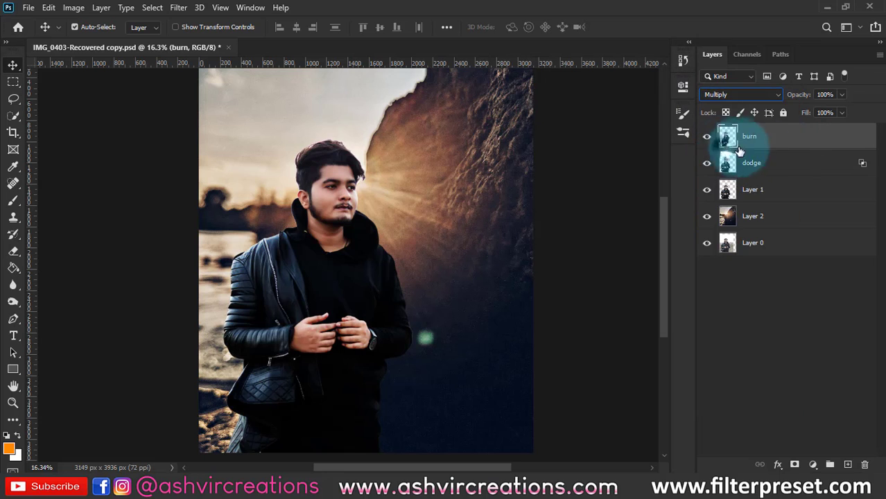
In the burn layer's Blend If settings for Gray, split the Underlying Layer white point to 207 / 255 and apply
{"action": "right_click", "coordinate": [792, 138]}
{"action": "left_click", "coordinate": [685, 20]}
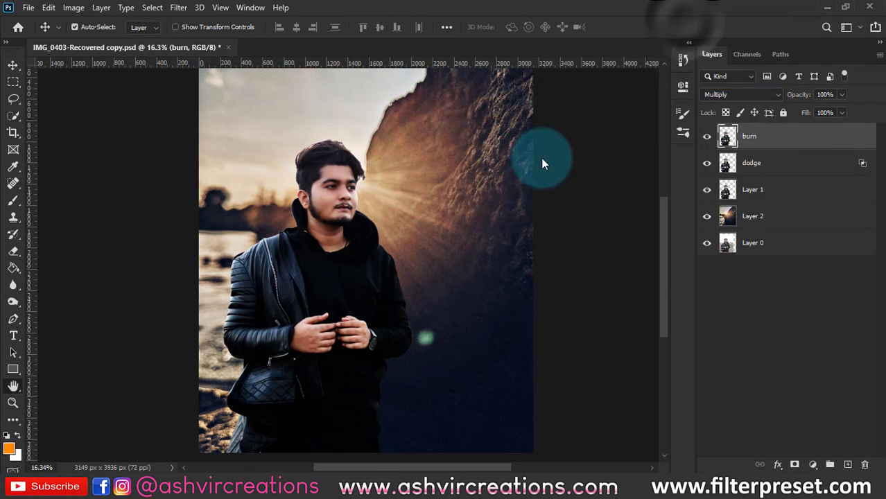
{"action": "mouse_move", "coordinate": [720, 303]}
{"action": "left_mouse_down"}
{"action": "mouse_move", "coordinate": [635, 303]}
{"action": "mouse_move", "coordinate": [704, 303]}
{"action": "left_mouse_up"}
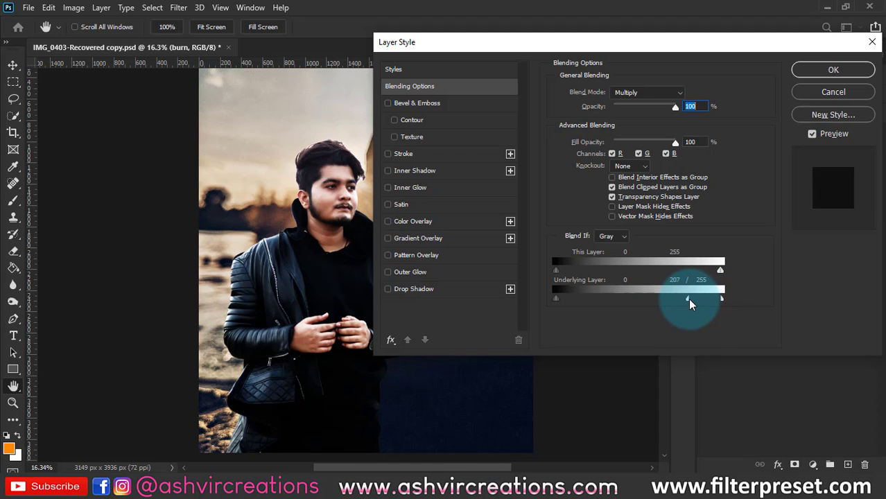
{"action": "mouse_move", "coordinate": [686, 303]}
{"action": "left_mouse_down"}
{"action": "mouse_move", "coordinate": [696, 300]}
{"action": "mouse_move", "coordinate": [672, 298]}
{"action": "left_mouse_up"}
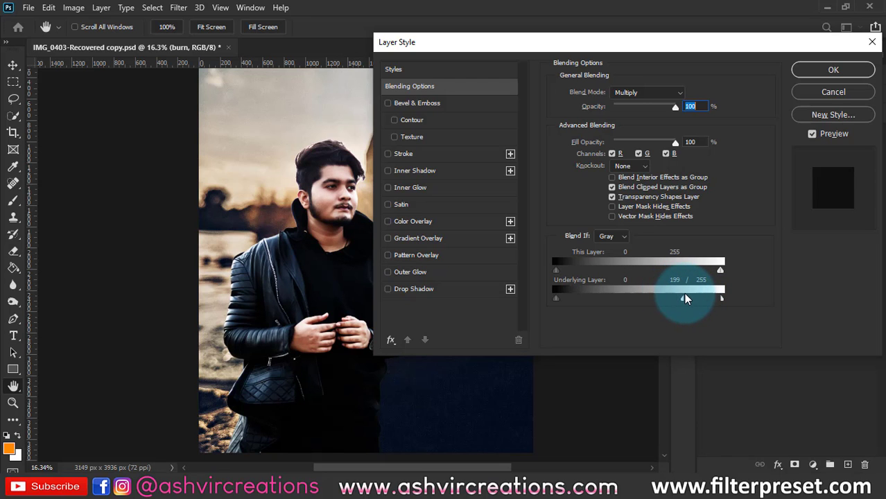
{"action": "key", "text": "ctrl+plus"}
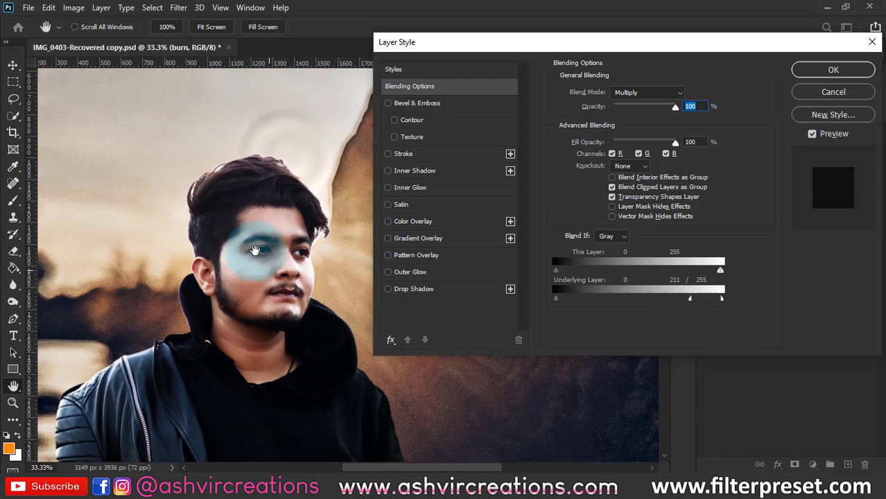
{"action": "mouse_move", "coordinate": [677, 304]}
{"action": "left_mouse_down"}
{"action": "mouse_move", "coordinate": [648, 300]}
{"action": "mouse_move", "coordinate": [688, 302]}
{"action": "left_mouse_up"}
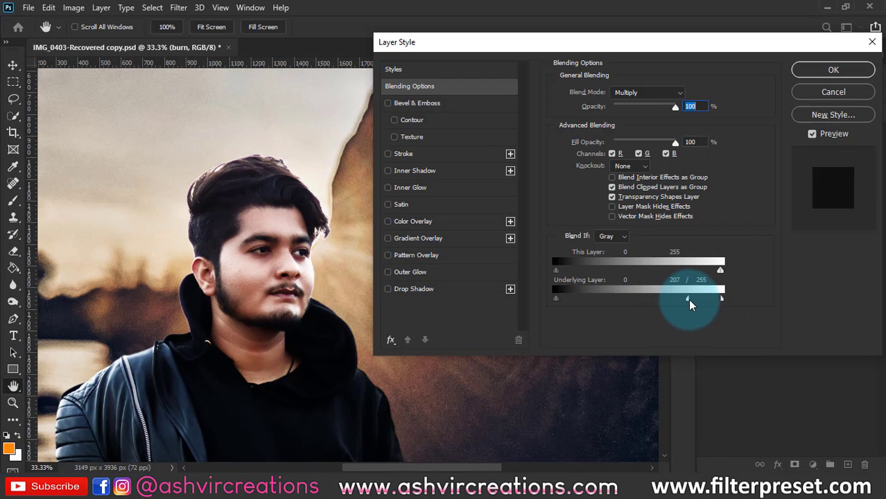
{"action": "left_click", "coordinate": [833, 69]}
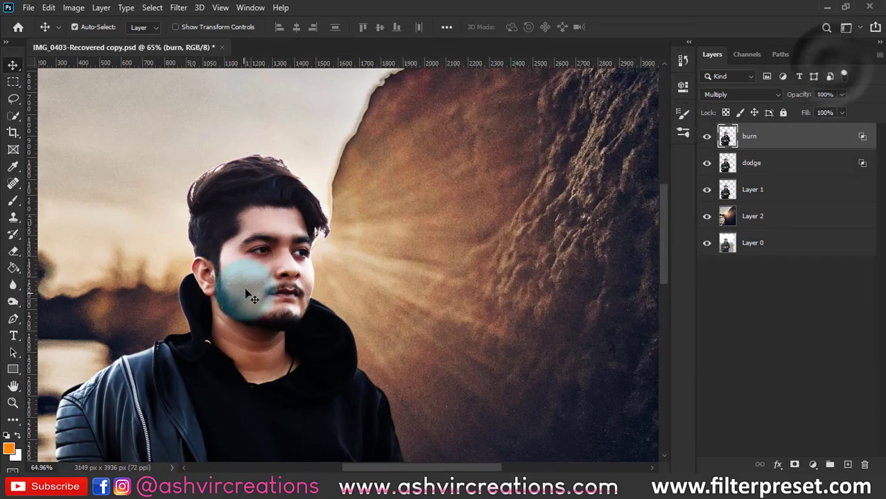
Compare the man with and without the burn layer, and group the burn and dodge layers with a layer mask on the group
{"action": "scroll", "coordinate": [247, 294], "scroll_direction": "up", "scroll_amount": 3}
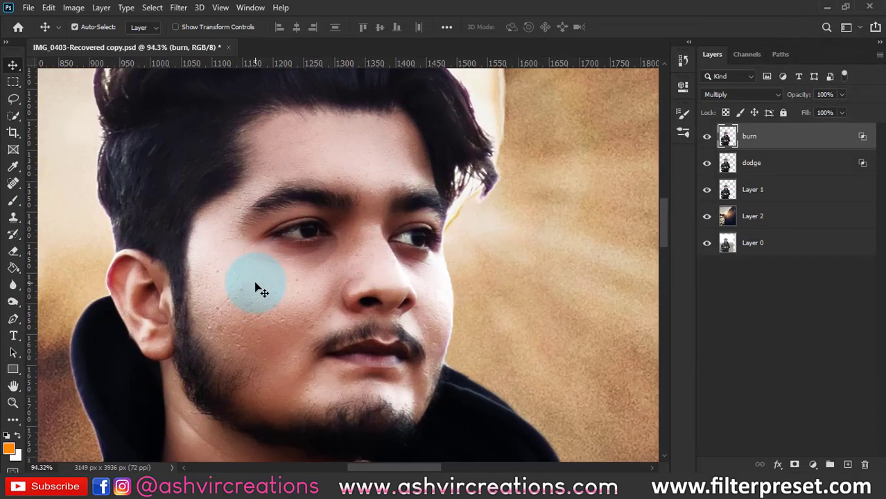
{"action": "scroll", "coordinate": [257, 287], "scroll_direction": "down", "scroll_amount": 5}
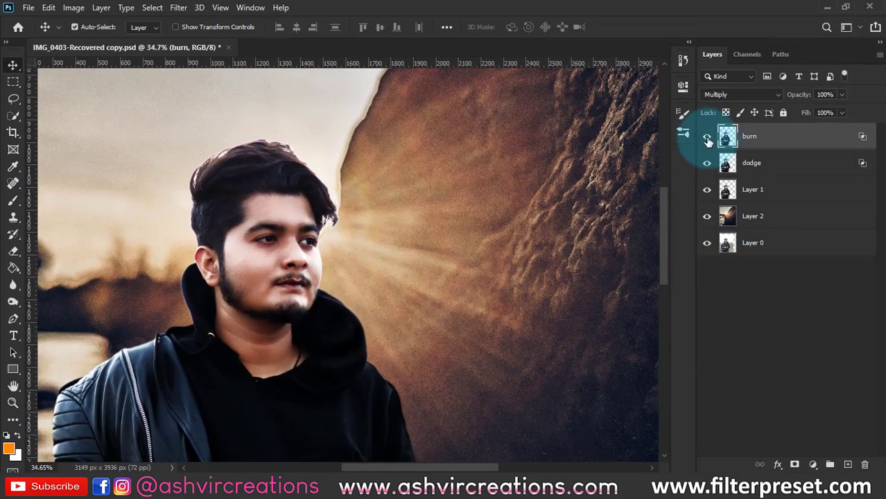
{"action": "left_click", "coordinate": [707, 138]}
{"action": "left_click", "coordinate": [708, 138]}
{"action": "left_click", "coordinate": [745, 165], "text": "shift"}
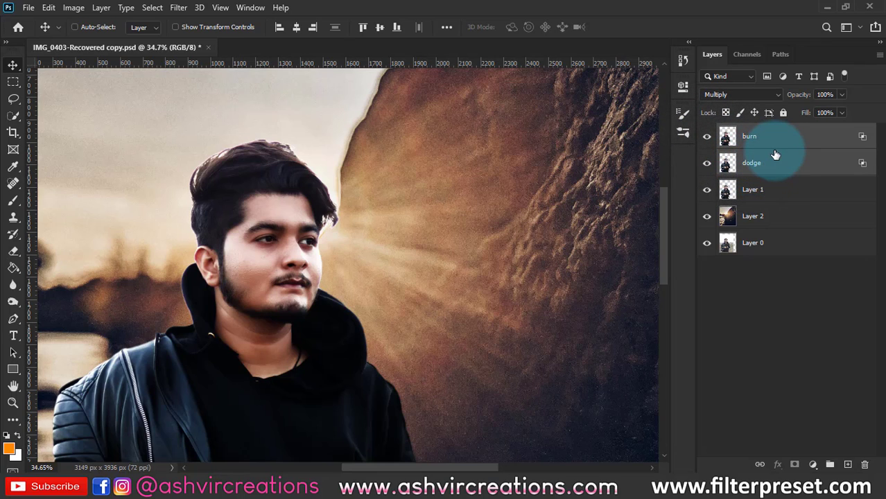
{"action": "key", "text": "ctrl+g"}
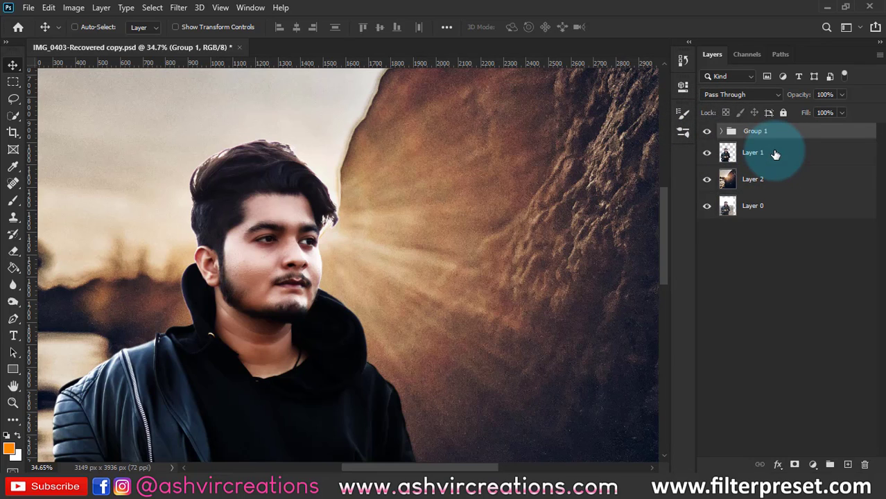
{"action": "left_click", "coordinate": [795, 463]}
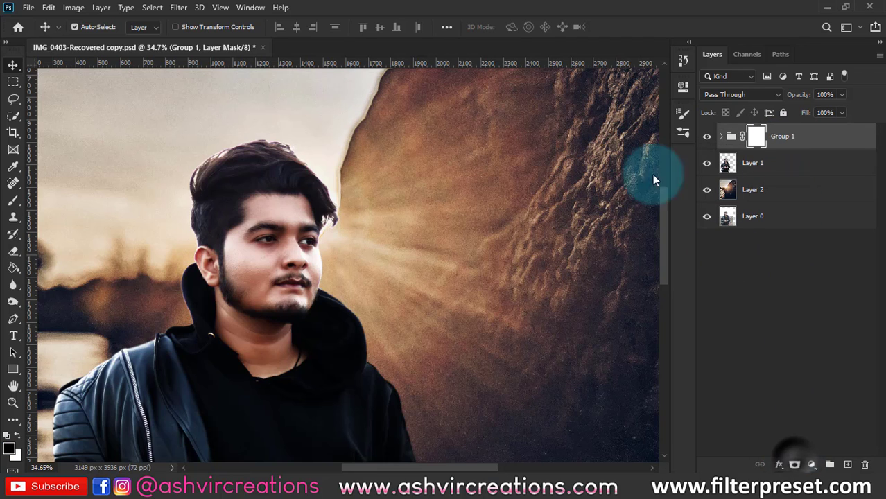
Apply Layer 1 to Group 1's layer mask with Apply Image, using Multiply blending at 100% opacity
{"action": "left_click", "coordinate": [74, 7]}
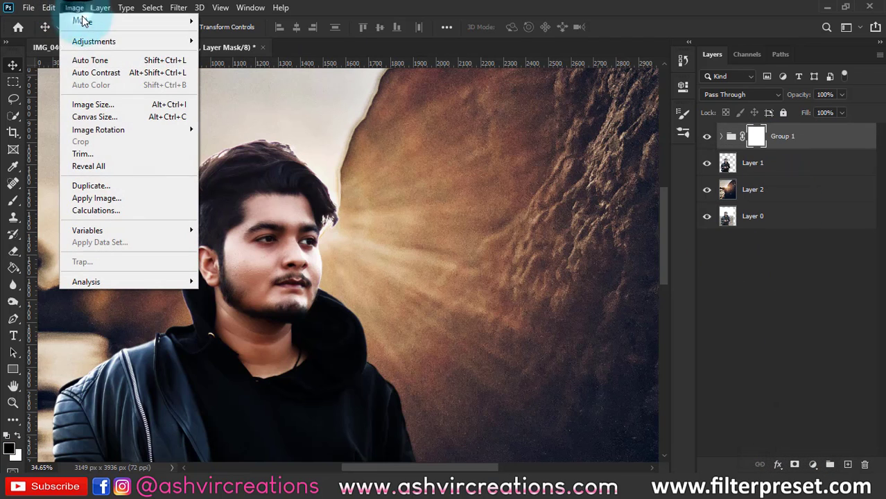
{"action": "left_click", "coordinate": [96, 197]}
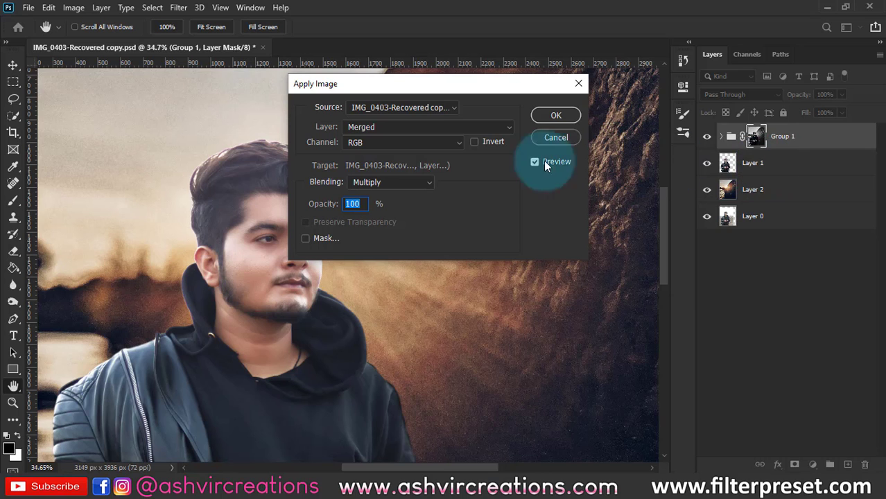
{"action": "left_click", "coordinate": [374, 127]}
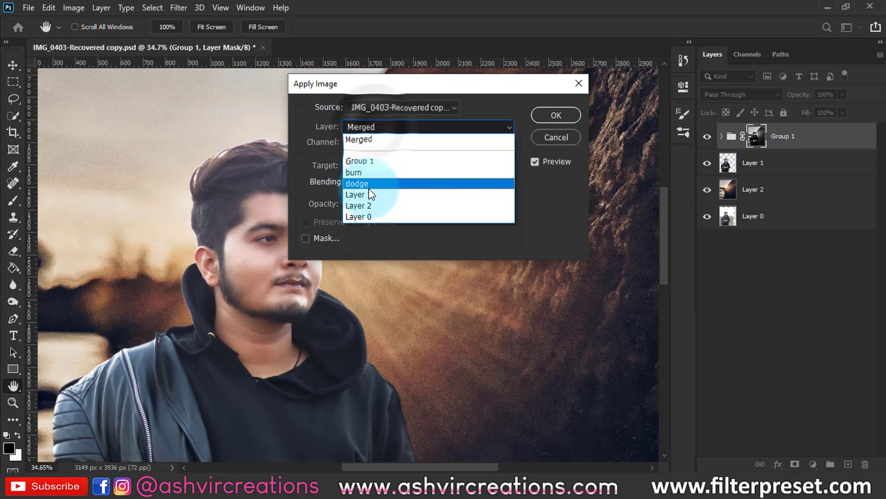
{"action": "left_click", "coordinate": [399, 194]}
{"action": "left_click", "coordinate": [556, 116]}
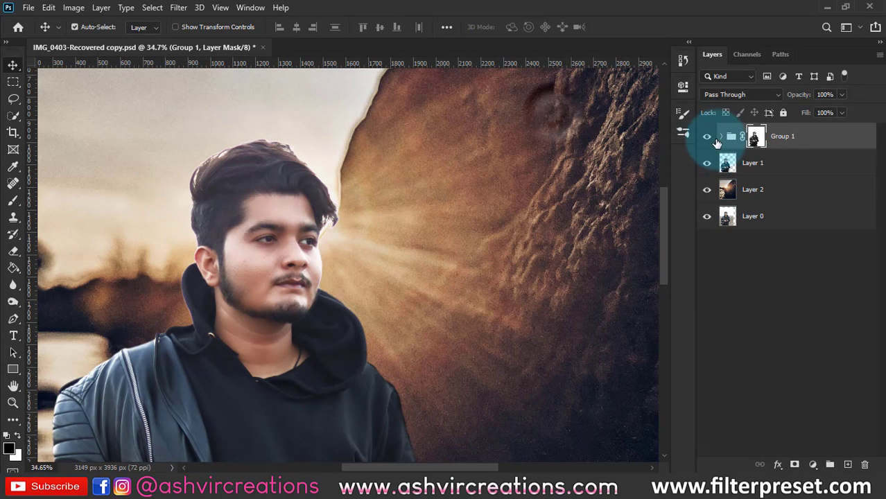
Compare the composite with and without Group 1 and examine the man's face and edges up close
{"action": "left_click", "coordinate": [707, 136]}
{"action": "left_click", "coordinate": [707, 136]}
{"action": "scroll", "coordinate": [298, 294], "scroll_direction": "down", "scroll_amount": 3}
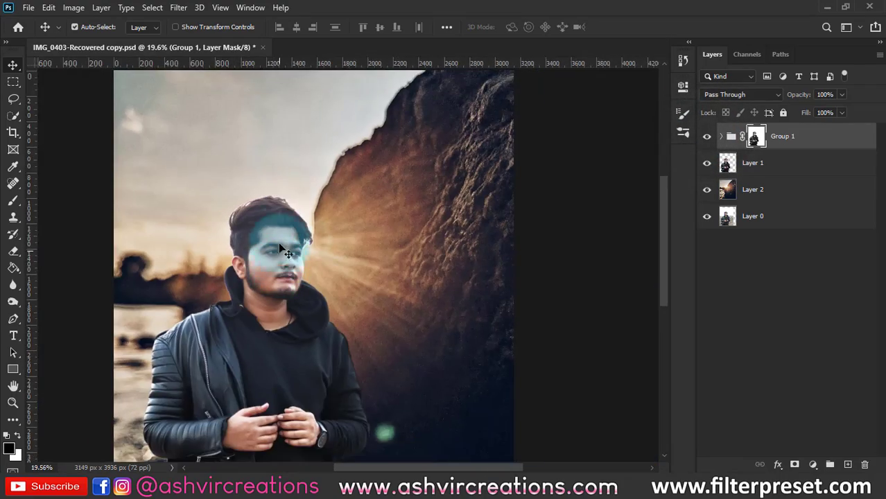
{"action": "scroll", "coordinate": [277, 312], "scroll_direction": "up", "scroll_amount": 6}
{"action": "scroll", "coordinate": [306, 278], "scroll_direction": "up", "scroll_amount": 2}
{"action": "scroll", "coordinate": [360, 248], "scroll_direction": "down", "scroll_amount": 3}
{"action": "scroll", "coordinate": [364, 254], "scroll_direction": "down", "scroll_amount": 2}
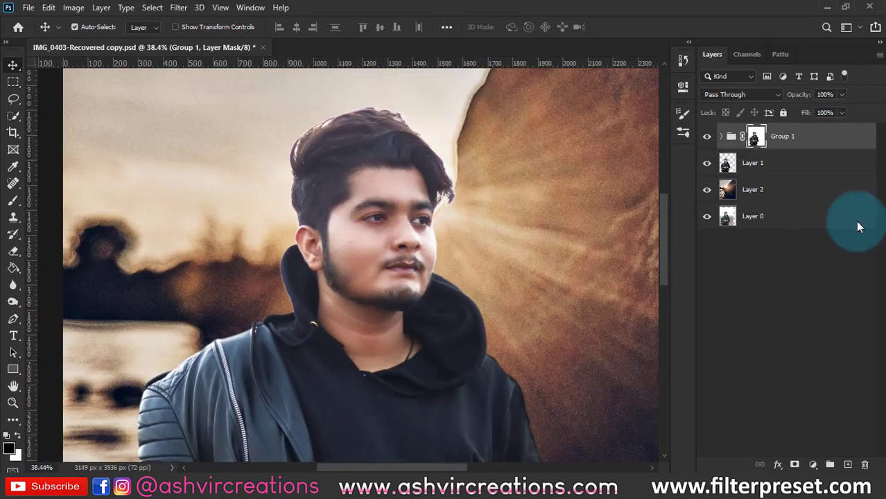
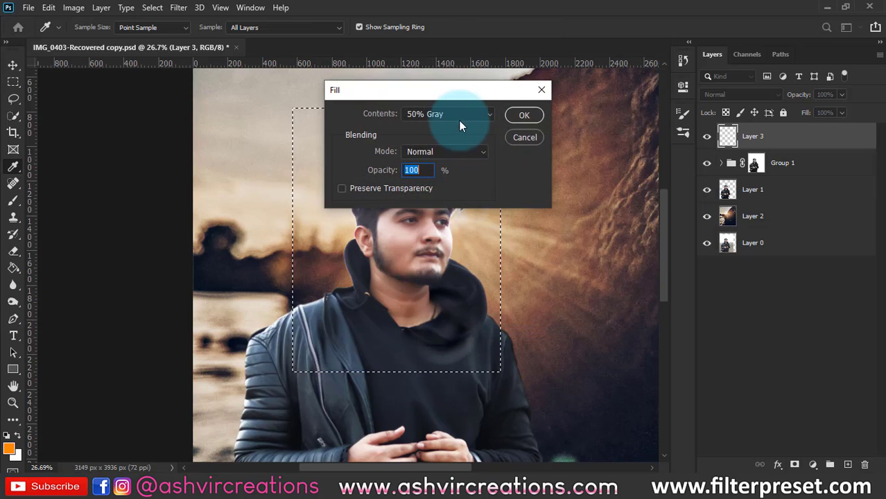
Fill the rectangular selection on Layer 3 with 50% Gray, set the layer's blend mode to Overlay, and deselect
{"action": "left_click", "coordinate": [521, 115]}
{"action": "left_click", "coordinate": [762, 93]}
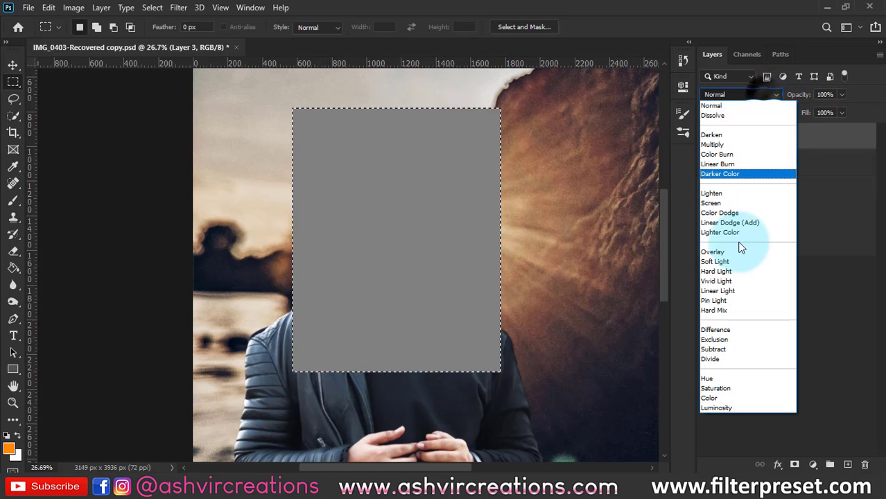
{"action": "left_click", "coordinate": [733, 251]}
{"action": "key", "text": "ctrl+d"}
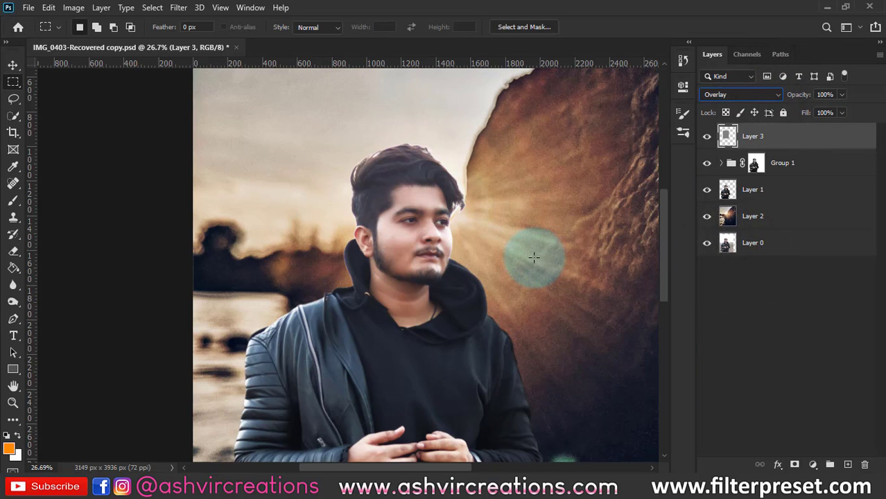
Burn the man's cheek beside the ear on Layer 3 with a size 100 midtones brush, raising the exposure from 7% to 13%
{"action": "left_click", "coordinate": [14, 302]}
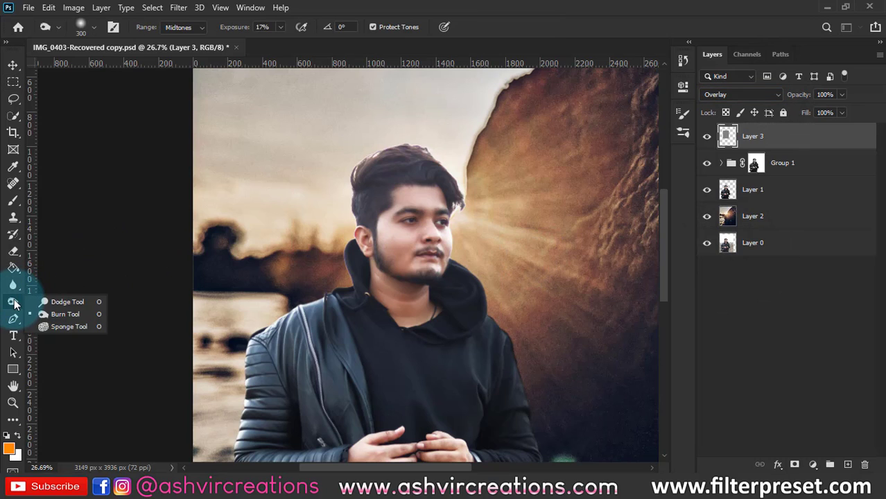
{"action": "left_click", "coordinate": [49, 311]}
{"action": "type", "text": "7"}
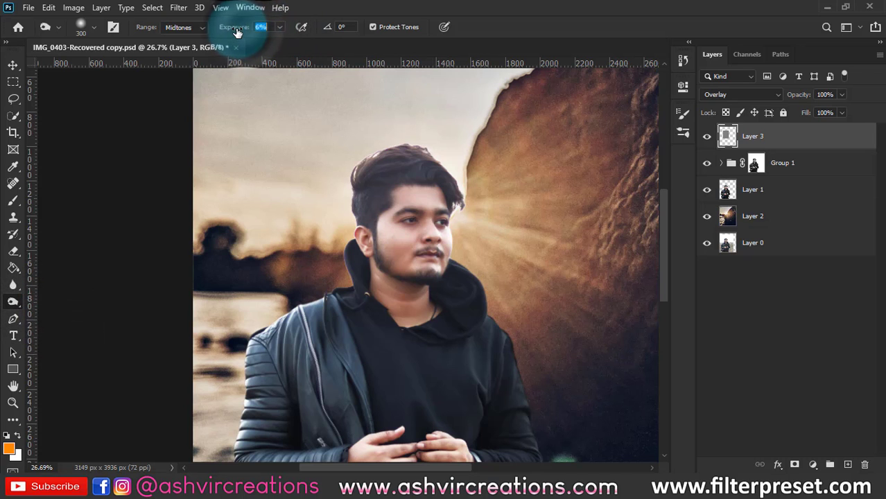
{"action": "key", "text": "Return"}
{"action": "scroll", "coordinate": [424, 243], "scroll_direction": "up", "scroll_amount": 4}
{"action": "scroll", "coordinate": [424, 229], "scroll_direction": "up", "scroll_amount": 2}
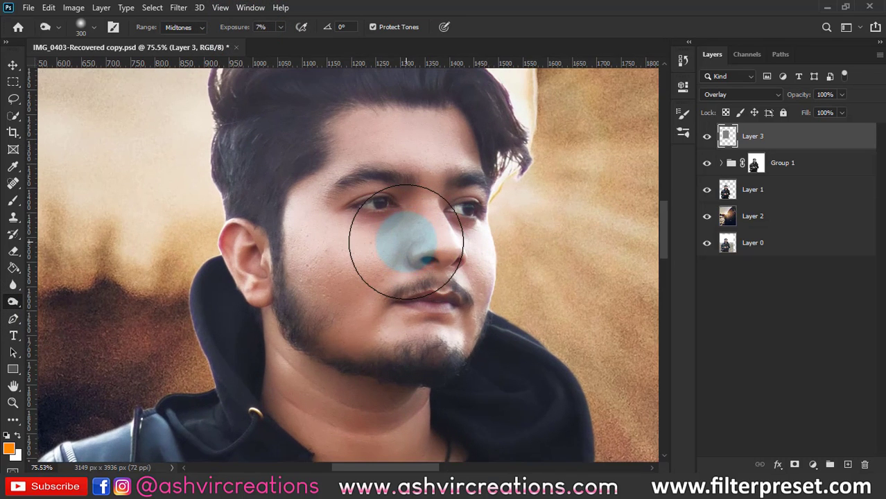
{"action": "key", "text": "bracketleft"}
{"action": "key", "text": "bracketleft"}
{"action": "key", "text": "bracketleft"}
{"action": "key", "text": "bracketleft"}
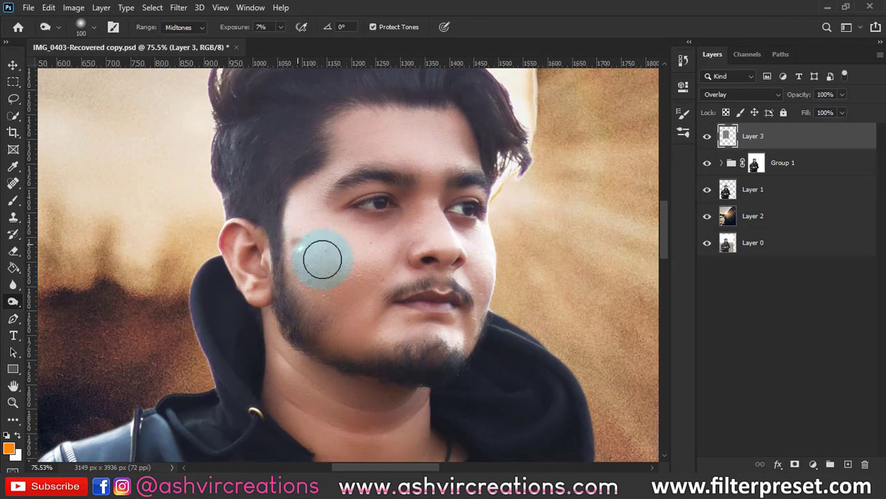
{"action": "mouse_move", "coordinate": [323, 260]}
{"action": "left_mouse_down"}
{"action": "mouse_move", "coordinate": [287, 235]}
{"action": "mouse_move", "coordinate": [329, 256]}
{"action": "mouse_move", "coordinate": [293, 238]}
{"action": "mouse_move", "coordinate": [328, 253]}
{"action": "mouse_move", "coordinate": [277, 185]}
{"action": "mouse_move", "coordinate": [217, 46]}
{"action": "mouse_move", "coordinate": [242, 32]}
{"action": "left_mouse_up"}
{"action": "left_click_drag", "start_coordinate": [361, 254], "coordinate": [326, 255]}
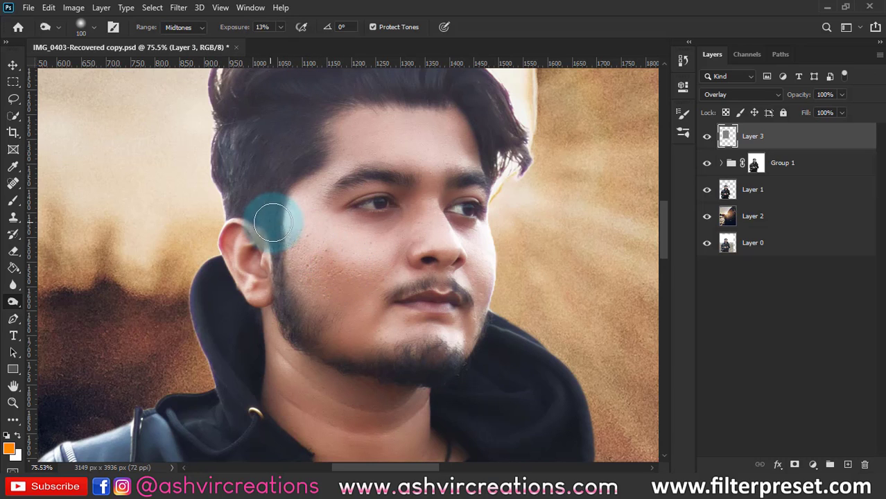
{"action": "mouse_move", "coordinate": [315, 235]}
{"action": "left_mouse_down"}
{"action": "mouse_move", "coordinate": [401, 209]}
{"action": "mouse_move", "coordinate": [326, 229]}
{"action": "left_mouse_up"}
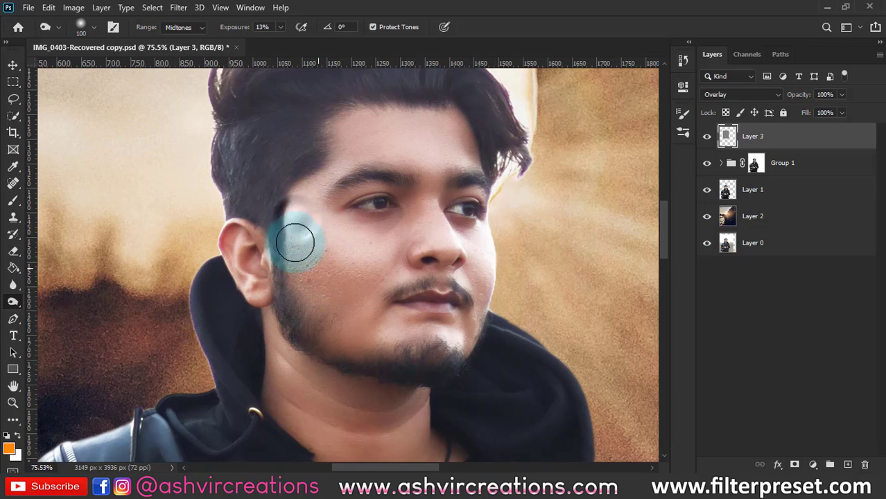
{"action": "left_click_drag", "start_coordinate": [293, 255], "coordinate": [306, 298]}
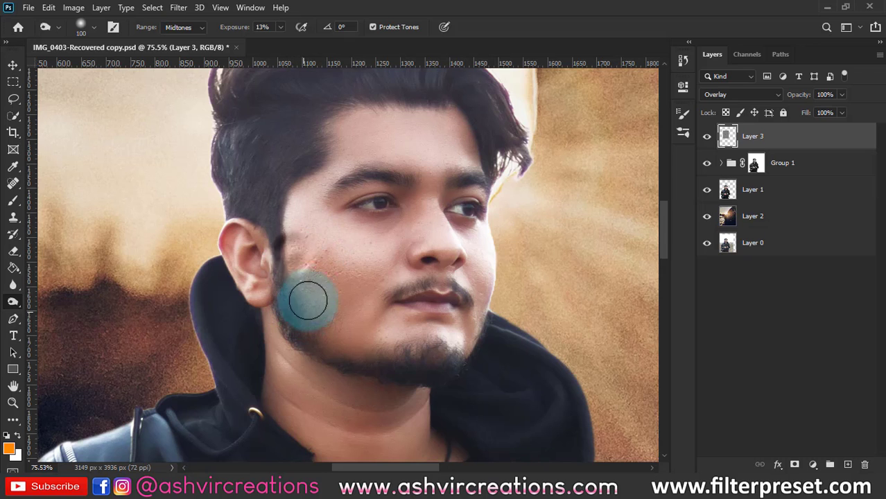
Remove the blemishes across the man's cheek on Layer 1 with the Spot Healing Brush at size 20
{"action": "left_click", "coordinate": [794, 190]}
{"action": "left_click", "coordinate": [13, 183]}
{"action": "scroll", "coordinate": [295, 255], "scroll_direction": "up", "scroll_amount": 7}
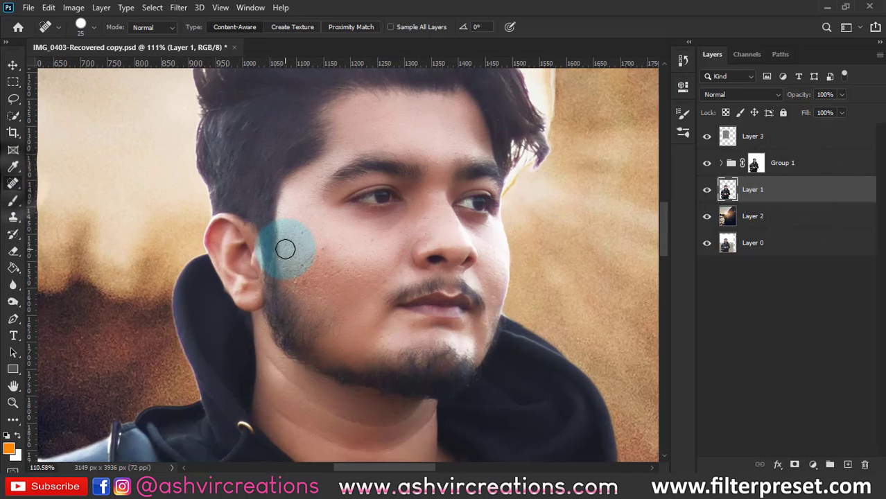
{"action": "scroll", "coordinate": [296, 256], "scroll_direction": "down", "scroll_amount": 2}
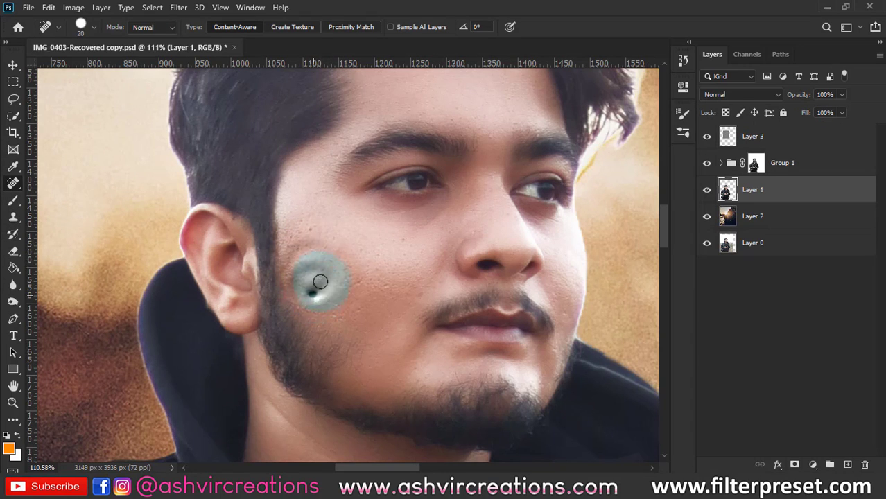
{"action": "left_click", "coordinate": [345, 284]}
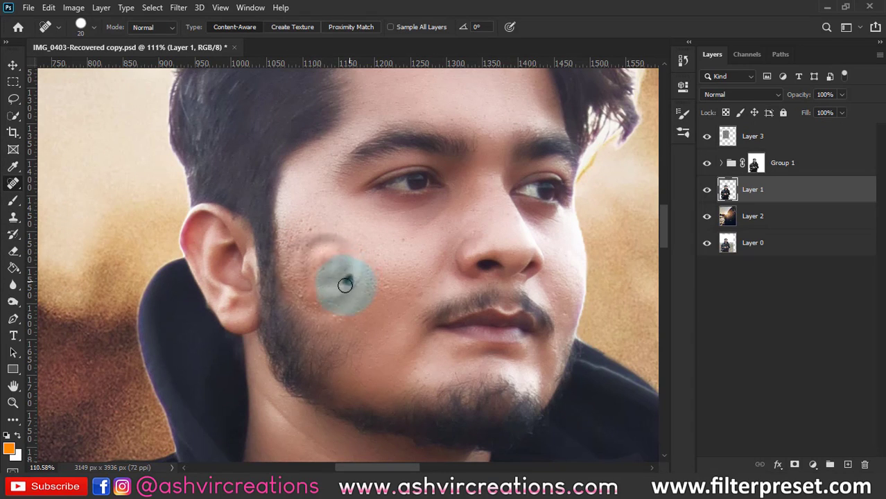
{"action": "left_click", "coordinate": [416, 293]}
{"action": "left_click", "coordinate": [384, 291]}
{"action": "left_click_drag", "start_coordinate": [384, 291], "coordinate": [352, 283]}
{"action": "left_click", "coordinate": [400, 245]}
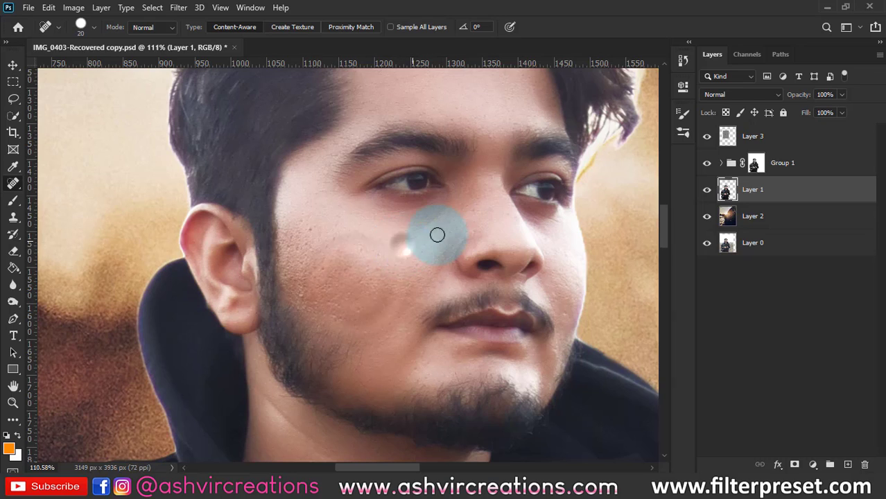
{"action": "left_click", "coordinate": [306, 223]}
{"action": "left_click", "coordinate": [293, 247]}
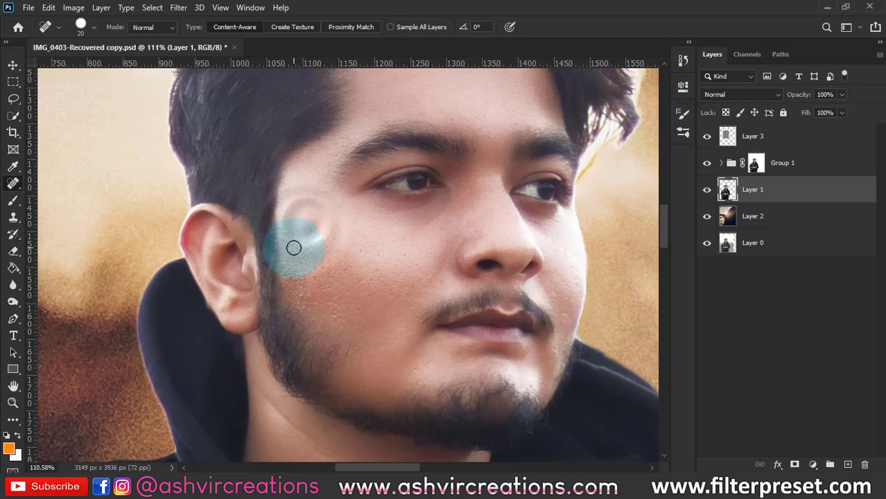
{"action": "left_click", "coordinate": [301, 283]}
{"action": "left_click", "coordinate": [303, 298]}
{"action": "left_click", "coordinate": [343, 258]}
{"action": "left_click", "coordinate": [362, 254]}
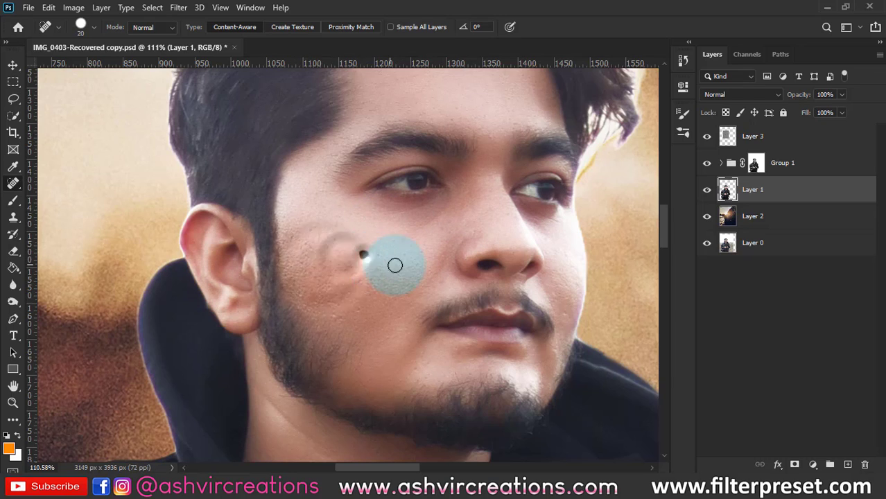
{"action": "left_click", "coordinate": [372, 285]}
{"action": "left_click", "coordinate": [337, 314]}
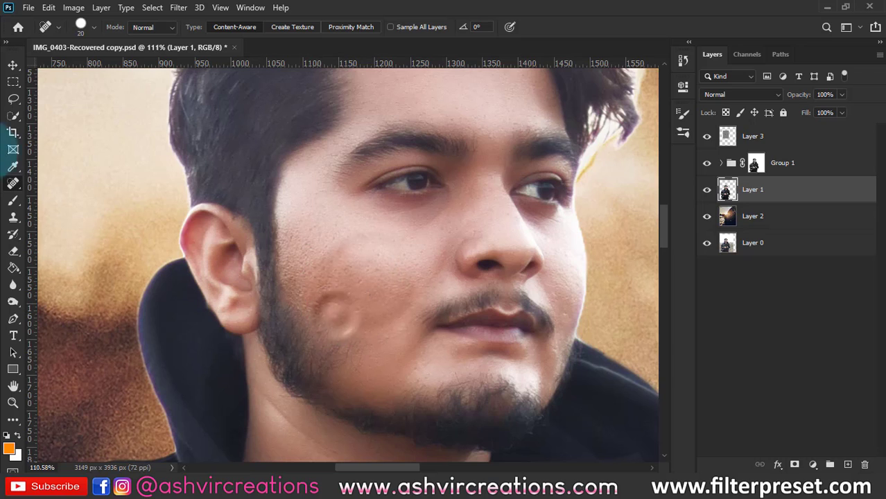
Smooth the cheek skin on Layer 1 with the Mixer Brush, reducing the brush size from 100 to 80
{"action": "right_click", "coordinate": [12, 201]}
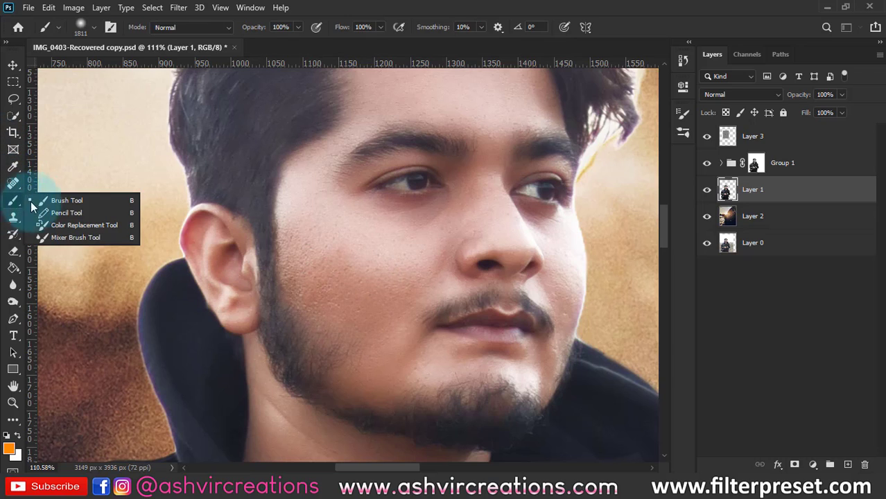
{"action": "left_click", "coordinate": [64, 236]}
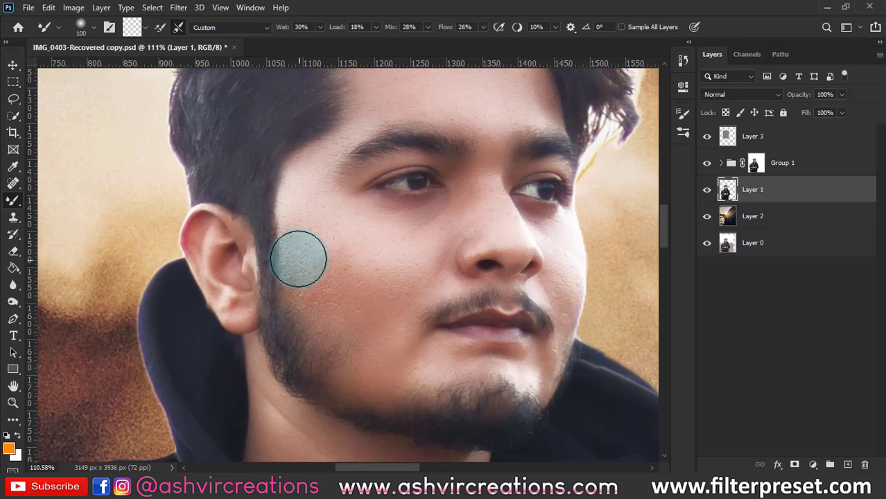
{"action": "mouse_move", "coordinate": [351, 301]}
{"action": "left_mouse_down"}
{"action": "mouse_move", "coordinate": [300, 244]}
{"action": "mouse_move", "coordinate": [366, 279]}
{"action": "mouse_move", "coordinate": [299, 223]}
{"action": "mouse_move", "coordinate": [334, 280]}
{"action": "mouse_move", "coordinate": [331, 311]}
{"action": "mouse_move", "coordinate": [296, 222]}
{"action": "mouse_move", "coordinate": [309, 285]}
{"action": "mouse_move", "coordinate": [293, 233]}
{"action": "mouse_move", "coordinate": [299, 268]}
{"action": "mouse_move", "coordinate": [298, 222]}
{"action": "mouse_move", "coordinate": [315, 263]}
{"action": "mouse_move", "coordinate": [301, 226]}
{"action": "left_mouse_up"}
{"action": "key", "text": "bracketleft"}
{"action": "key", "text": "bracketleft"}
{"action": "mouse_move", "coordinate": [343, 326]}
{"action": "left_mouse_down"}
{"action": "mouse_move", "coordinate": [344, 270]}
{"action": "mouse_move", "coordinate": [382, 296]}
{"action": "mouse_move", "coordinate": [361, 277]}
{"action": "mouse_move", "coordinate": [341, 279]}
{"action": "mouse_move", "coordinate": [295, 226]}
{"action": "mouse_move", "coordinate": [305, 211]}
{"action": "mouse_move", "coordinate": [362, 258]}
{"action": "mouse_move", "coordinate": [423, 285]}
{"action": "mouse_move", "coordinate": [354, 250]}
{"action": "mouse_move", "coordinate": [422, 287]}
{"action": "left_mouse_up"}
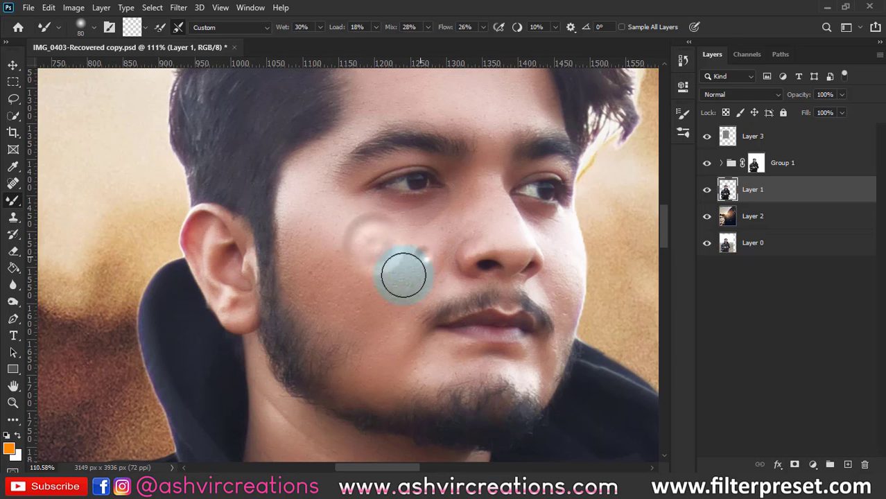
Heal the remaining spots on the cheek near the sideburn with the size 20 Spot Healing Brush
{"action": "left_click", "coordinate": [21, 183]}
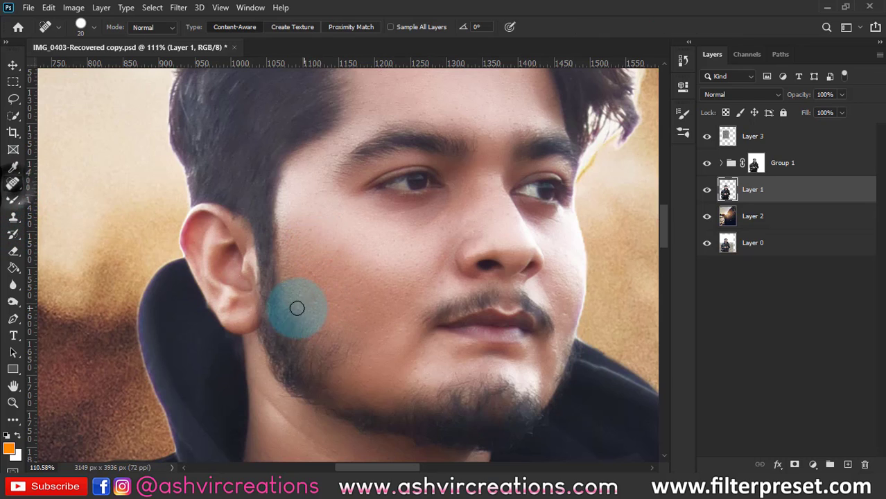
{"action": "key", "text": "["}
{"action": "left_click", "coordinate": [323, 264]}
{"action": "left_click", "coordinate": [313, 272]}
{"action": "left_click", "coordinate": [343, 251]}
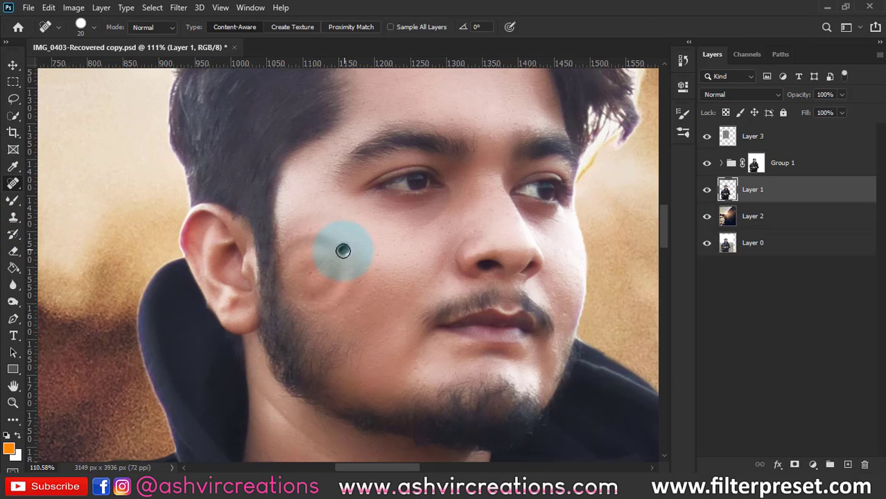
{"action": "mouse_move", "coordinate": [321, 271]}
{"action": "left_mouse_down"}
{"action": "mouse_move", "coordinate": [313, 233]}
{"action": "mouse_move", "coordinate": [370, 270]}
{"action": "mouse_move", "coordinate": [341, 262]}
{"action": "mouse_move", "coordinate": [340, 249]}
{"action": "mouse_move", "coordinate": [313, 267]}
{"action": "mouse_move", "coordinate": [324, 262]}
{"action": "left_mouse_up"}
{"action": "left_click", "coordinate": [325, 264]}
{"action": "left_click", "coordinate": [310, 271]}
{"action": "left_click", "coordinate": [336, 290]}
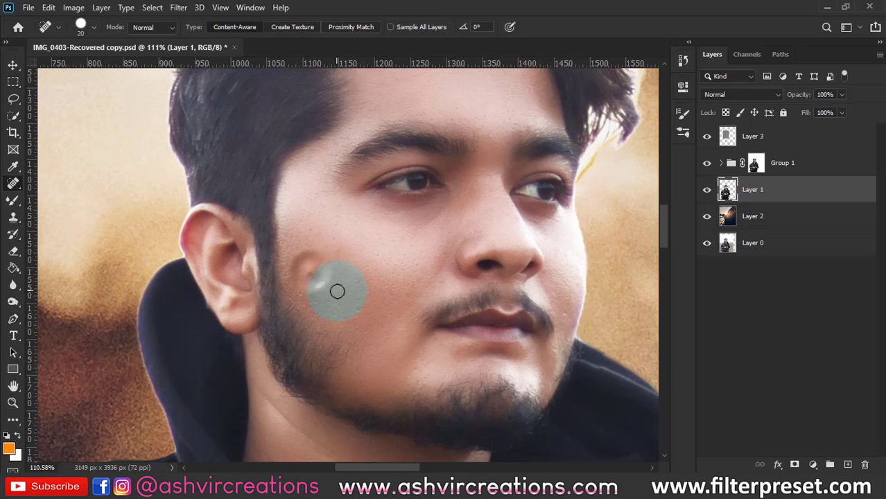
{"action": "left_click", "coordinate": [333, 287]}
Patch a small blemished area on the cheek near the sideburn with the Patch tool, sampling nearby skin
{"action": "scroll", "coordinate": [333, 285], "scroll_direction": "up", "scroll_amount": 3}
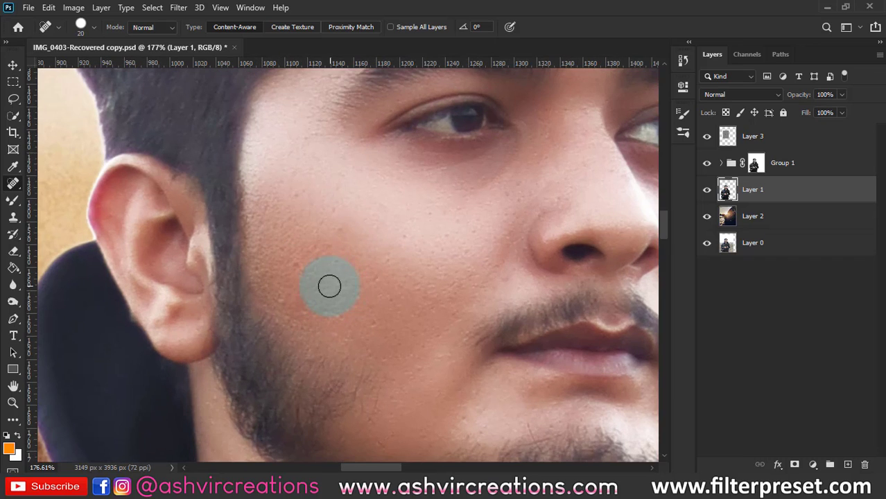
{"action": "left_click", "coordinate": [14, 183]}
{"action": "left_click", "coordinate": [69, 206]}
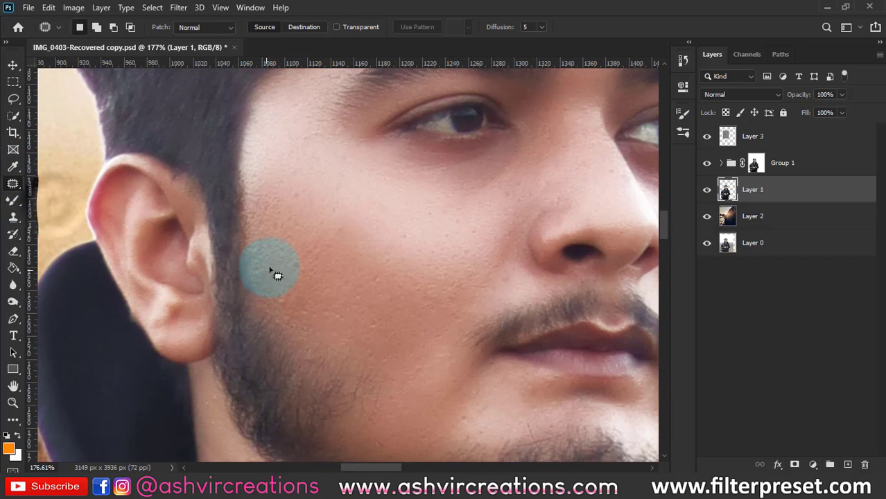
{"action": "mouse_move", "coordinate": [298, 258]}
{"action": "left_mouse_down"}
{"action": "mouse_move", "coordinate": [289, 267]}
{"action": "mouse_move", "coordinate": [308, 265]}
{"action": "left_mouse_up"}
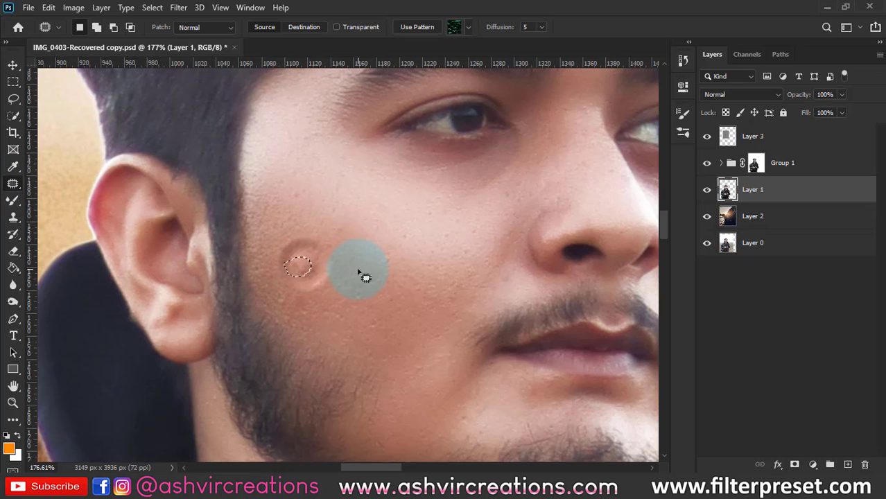
{"action": "left_click_drag", "start_coordinate": [361, 273], "coordinate": [350, 281]}
Compare the cheek's skin texture with Group 1 hidden and shown
{"action": "left_click", "coordinate": [707, 163]}
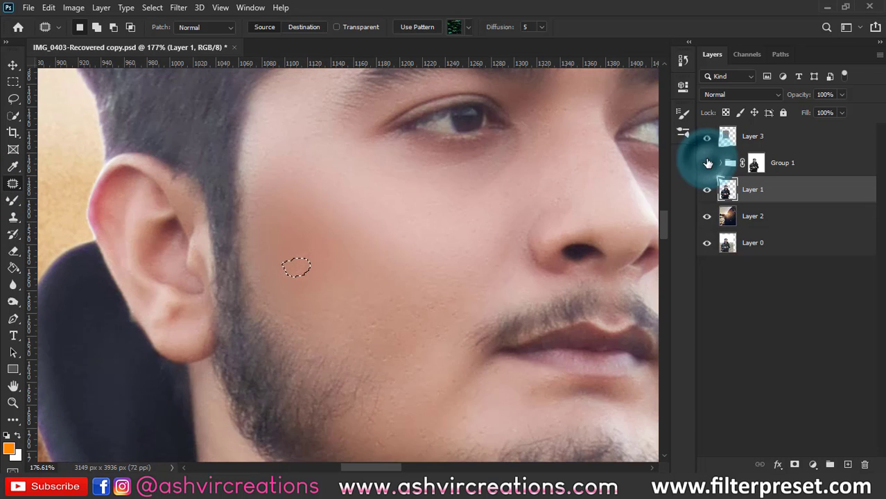
{"action": "left_click", "coordinate": [708, 163]}
{"action": "left_click", "coordinate": [707, 163]}
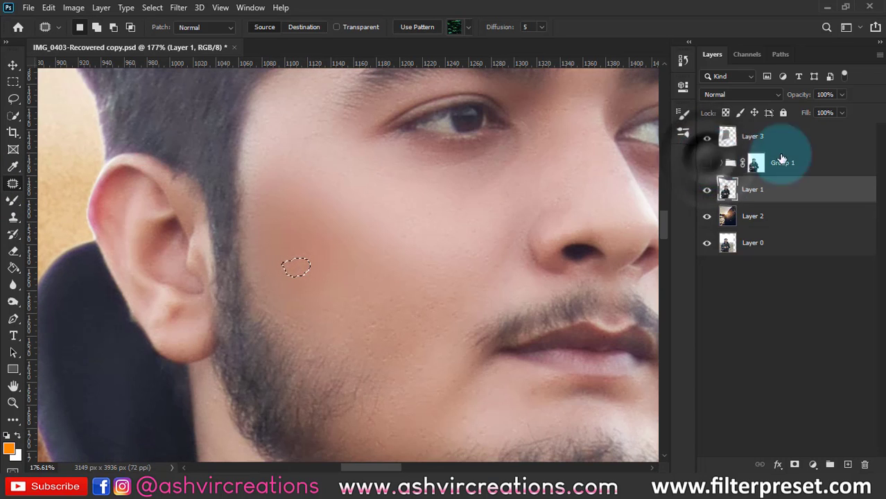
{"action": "left_click", "coordinate": [707, 163]}
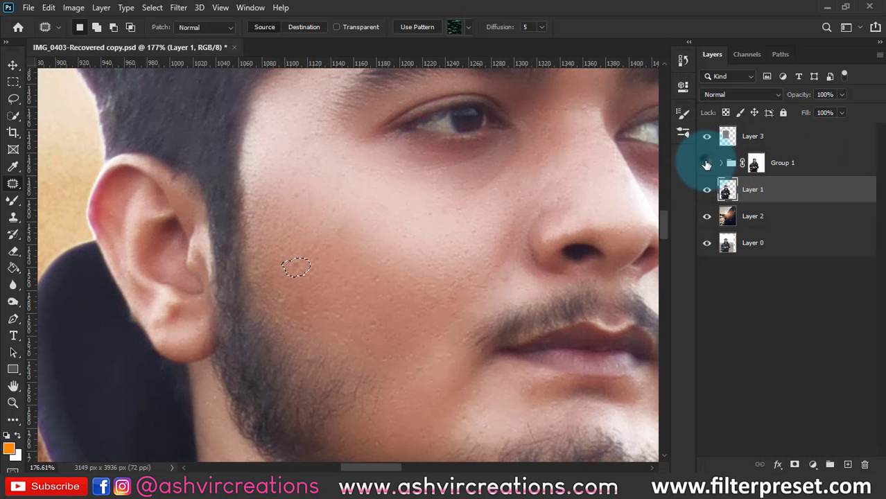
Compare the retouched cheek and the overall portrait with Group 1 hidden and shown
{"action": "left_click", "coordinate": [707, 163]}
{"action": "left_click", "coordinate": [707, 163]}
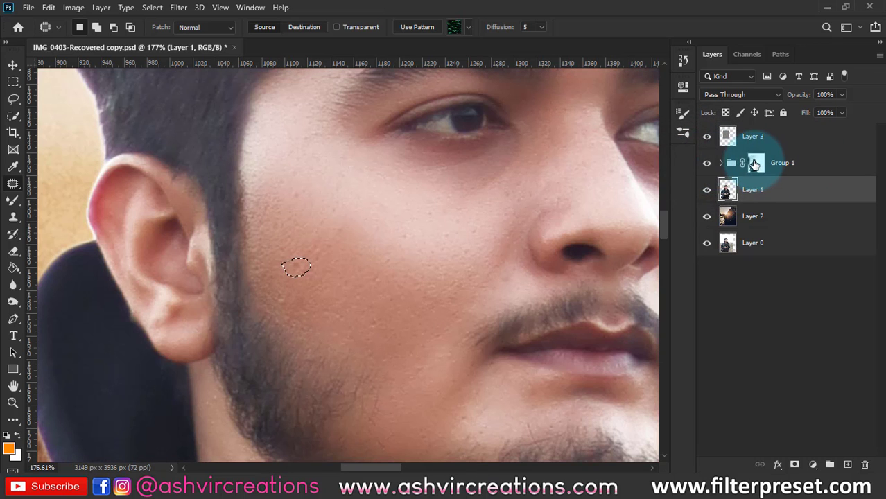
{"action": "left_click", "coordinate": [755, 164]}
{"action": "scroll", "coordinate": [296, 277], "scroll_direction": "down", "scroll_amount": 5}
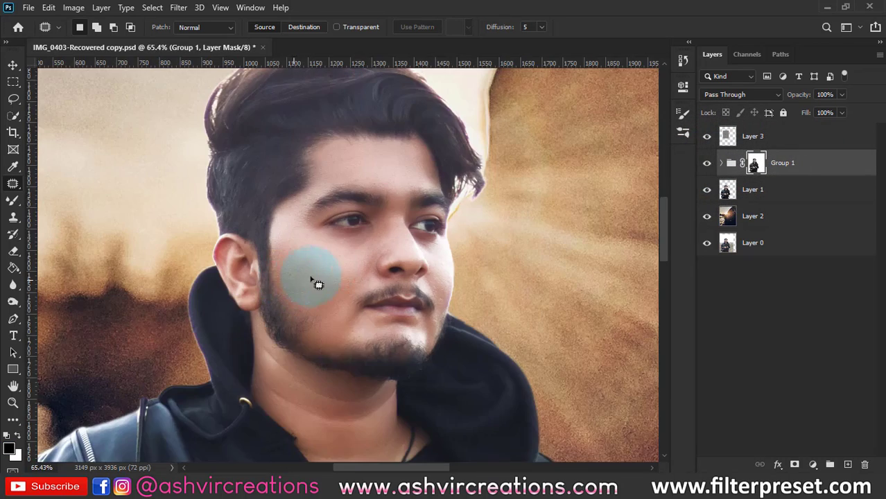
{"action": "scroll", "coordinate": [338, 267], "scroll_direction": "down", "scroll_amount": 3}
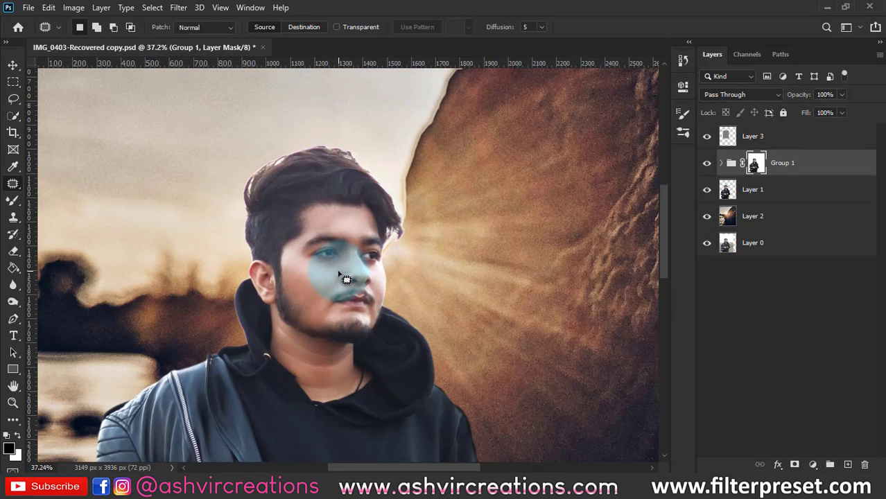
{"action": "scroll", "coordinate": [345, 278], "scroll_direction": "up", "scroll_amount": 2}
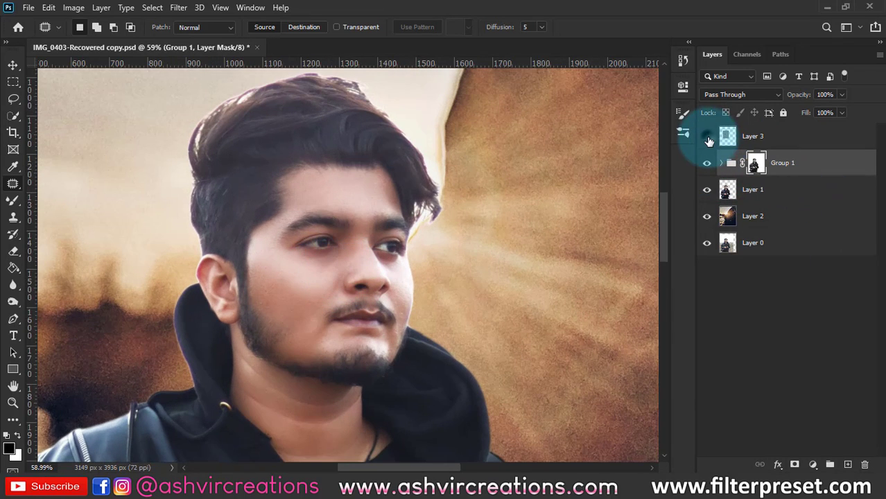
Brighten the cheek beside the nose on Layer 3 with the Dodge tool, brush size 80, Midtones range and 10% exposure
{"action": "left_click", "coordinate": [762, 137]}
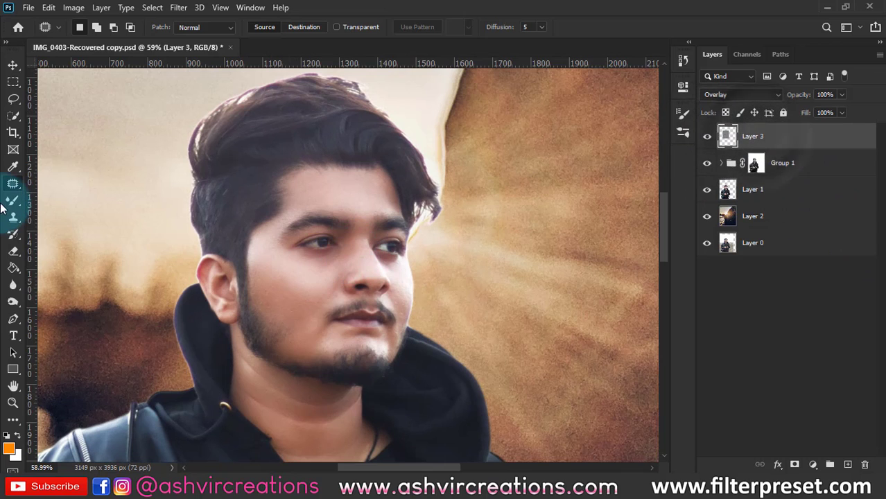
{"action": "left_click", "coordinate": [13, 285]}
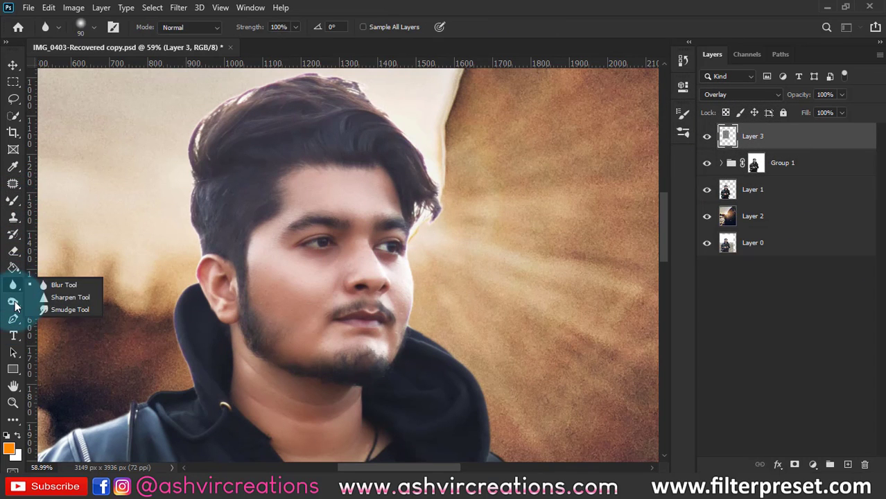
{"action": "left_click", "coordinate": [14, 302]}
{"action": "left_click", "coordinate": [52, 303]}
{"action": "scroll", "coordinate": [340, 323], "scroll_direction": "up", "scroll_amount": 3}
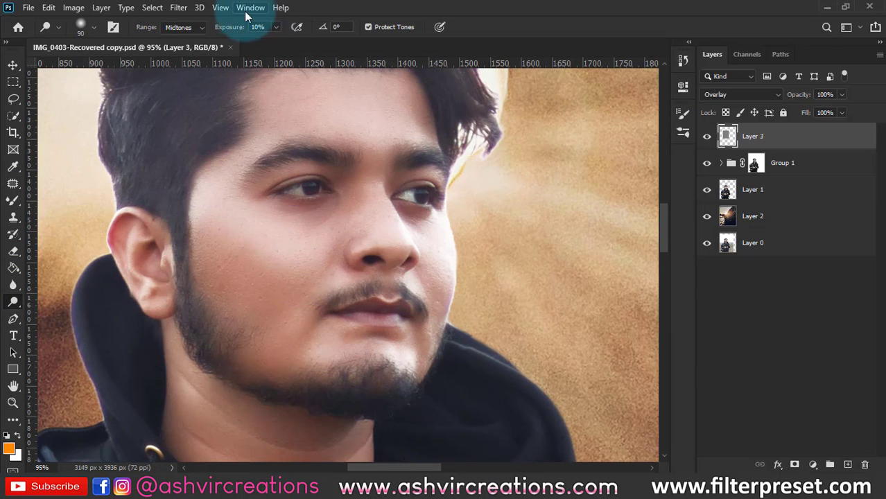
{"action": "key", "text": "bracketleft"}
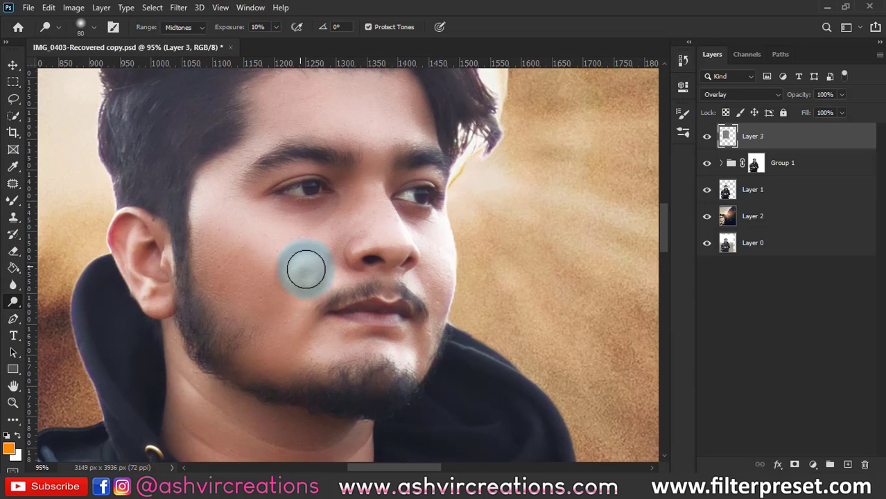
{"action": "scroll", "coordinate": [305, 257], "scroll_direction": "down", "scroll_amount": 3}
{"action": "mouse_move", "coordinate": [307, 261]}
{"action": "left_mouse_down"}
{"action": "mouse_move", "coordinate": [297, 226]}
{"action": "mouse_move", "coordinate": [334, 253]}
{"action": "mouse_move", "coordinate": [325, 257]}
{"action": "mouse_move", "coordinate": [332, 246]}
{"action": "mouse_move", "coordinate": [322, 286]}
{"action": "mouse_move", "coordinate": [332, 269]}
{"action": "mouse_move", "coordinate": [305, 269]}
{"action": "mouse_move", "coordinate": [300, 287]}
{"action": "mouse_move", "coordinate": [323, 222]}
{"action": "left_mouse_up"}
{"action": "scroll", "coordinate": [326, 274], "scroll_direction": "up", "scroll_amount": 2}
{"action": "scroll", "coordinate": [323, 223], "scroll_direction": "down", "scroll_amount": 2}
{"action": "scroll", "coordinate": [326, 224], "scroll_direction": "down", "scroll_amount": 3}
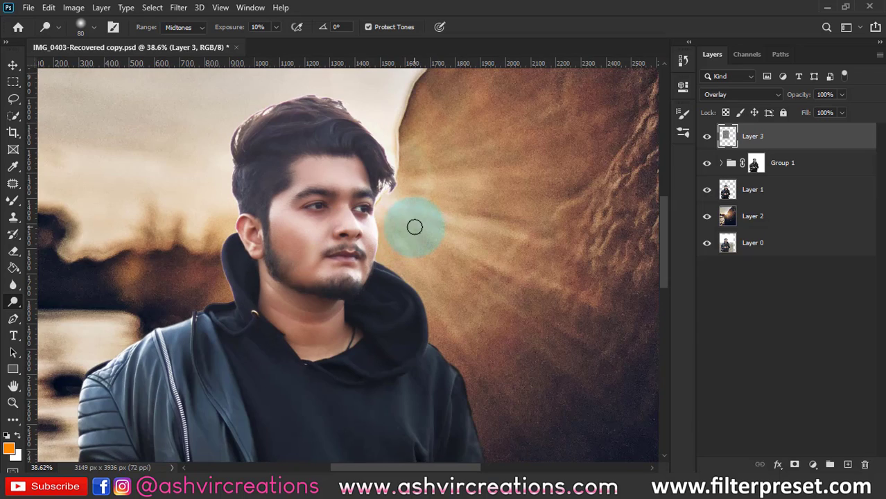
Dodge the lower cheek next to the corner of the mouth on Layer 3 with the size 80 brush
{"action": "scroll", "coordinate": [319, 222], "scroll_direction": "up", "scroll_amount": 4}
{"action": "mouse_move", "coordinate": [318, 241]}
{"action": "left_mouse_down"}
{"action": "mouse_move", "coordinate": [328, 317]}
{"action": "mouse_move", "coordinate": [313, 308]}
{"action": "mouse_move", "coordinate": [309, 290]}
{"action": "mouse_move", "coordinate": [318, 308]}
{"action": "mouse_move", "coordinate": [309, 219]}
{"action": "mouse_move", "coordinate": [349, 210]}
{"action": "mouse_move", "coordinate": [347, 202]}
{"action": "mouse_move", "coordinate": [325, 278]}
{"action": "left_mouse_up"}
{"action": "scroll", "coordinate": [330, 297], "scroll_direction": "up", "scroll_amount": 1}
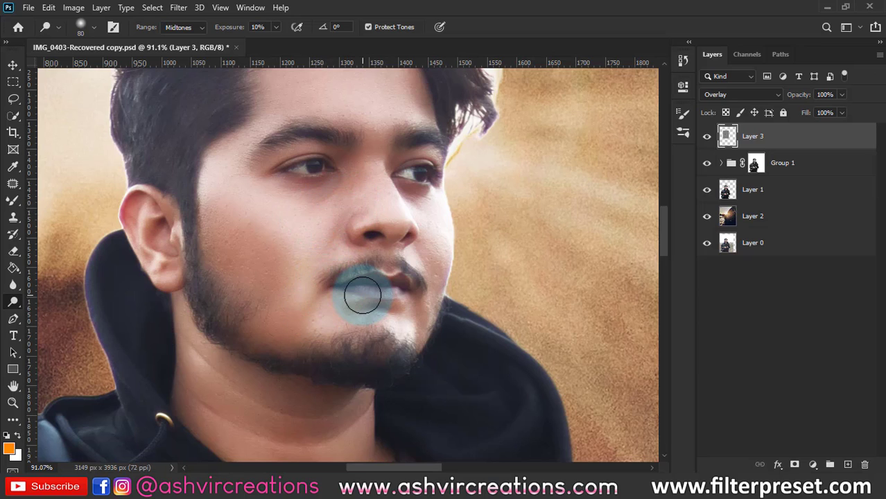
{"action": "left_click_drag", "start_coordinate": [310, 311], "coordinate": [307, 301]}
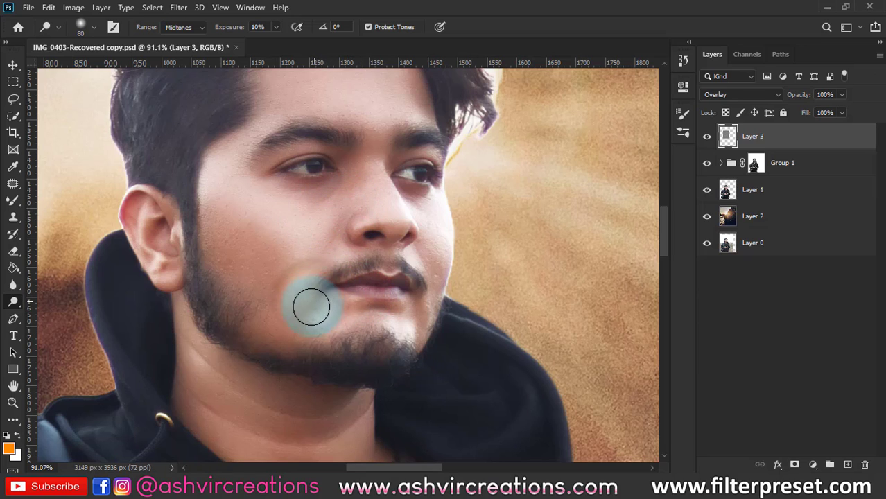
Smooth the skin around the mouth corner and lower cheek on Layer 1 with the Mixer Brush, reducing the brush size from 60 to 50
{"action": "left_click", "coordinate": [777, 192]}
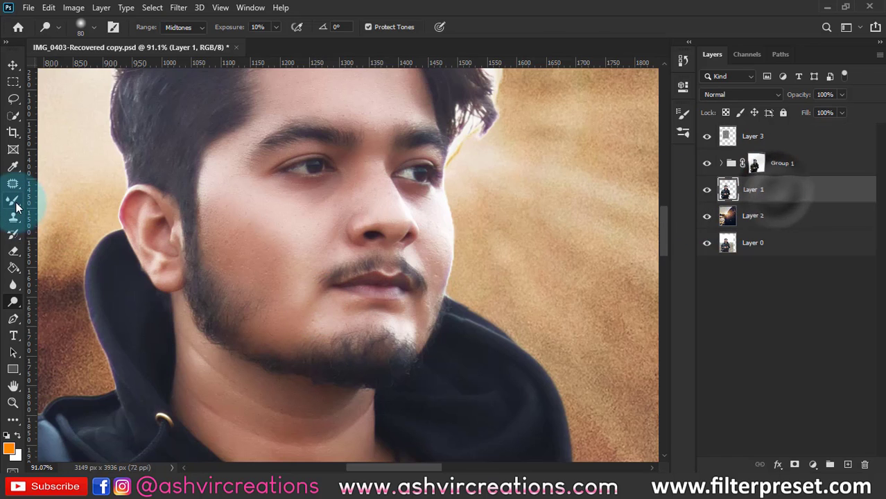
{"action": "key", "text": "b"}
{"action": "scroll", "coordinate": [323, 305], "scroll_direction": "up", "scroll_amount": 3}
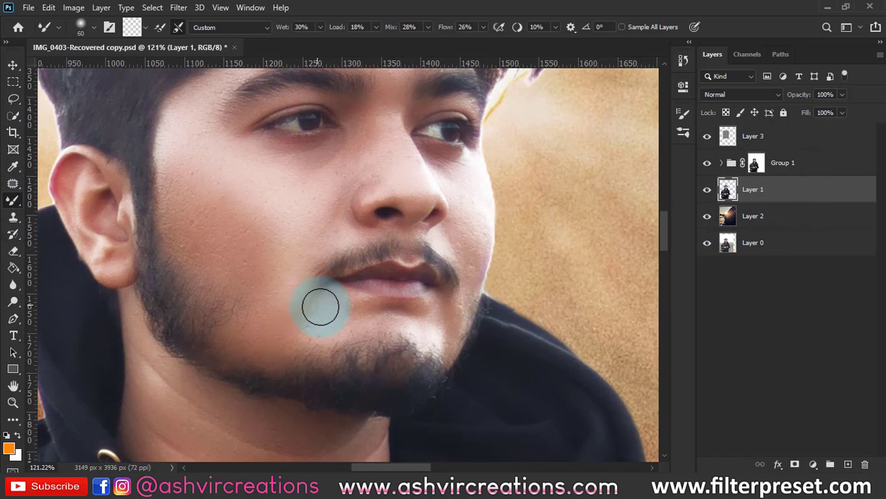
{"action": "mouse_move", "coordinate": [306, 290]}
{"action": "left_mouse_down"}
{"action": "mouse_move", "coordinate": [329, 305]}
{"action": "mouse_move", "coordinate": [309, 287]}
{"action": "mouse_move", "coordinate": [299, 310]}
{"action": "mouse_move", "coordinate": [280, 279]}
{"action": "mouse_move", "coordinate": [311, 312]}
{"action": "mouse_move", "coordinate": [303, 252]}
{"action": "mouse_move", "coordinate": [303, 271]}
{"action": "mouse_move", "coordinate": [325, 310]}
{"action": "mouse_move", "coordinate": [293, 306]}
{"action": "mouse_move", "coordinate": [403, 311]}
{"action": "mouse_move", "coordinate": [346, 298]}
{"action": "mouse_move", "coordinate": [361, 325]}
{"action": "mouse_move", "coordinate": [345, 291]}
{"action": "mouse_move", "coordinate": [359, 318]}
{"action": "mouse_move", "coordinate": [347, 313]}
{"action": "mouse_move", "coordinate": [345, 278]}
{"action": "mouse_move", "coordinate": [350, 321]}
{"action": "mouse_move", "coordinate": [364, 324]}
{"action": "mouse_move", "coordinate": [350, 292]}
{"action": "mouse_move", "coordinate": [386, 314]}
{"action": "mouse_move", "coordinate": [342, 305]}
{"action": "mouse_move", "coordinate": [370, 321]}
{"action": "mouse_move", "coordinate": [425, 314]}
{"action": "left_mouse_up"}
{"action": "scroll", "coordinate": [364, 309], "scroll_direction": "down", "scroll_amount": 5}
{"action": "scroll", "coordinate": [373, 309], "scroll_direction": "up", "scroll_amount": 3}
{"action": "scroll", "coordinate": [425, 315], "scroll_direction": "down", "scroll_amount": 2}
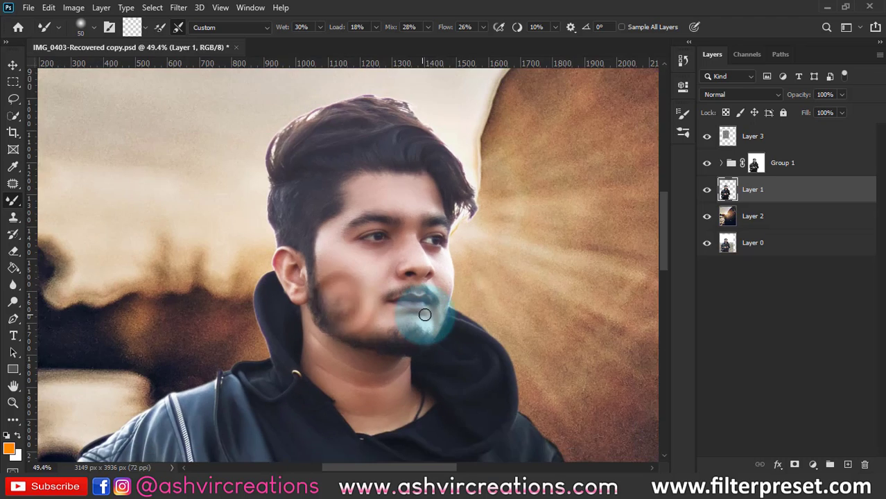
{"action": "scroll", "coordinate": [451, 314], "scroll_direction": "down", "scroll_amount": 2}
{"action": "scroll", "coordinate": [450, 315], "scroll_direction": "up", "scroll_amount": 3}
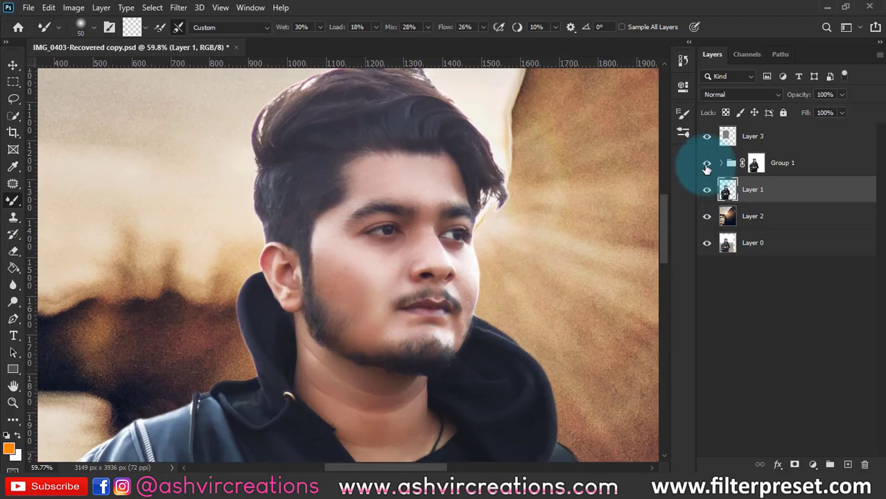
Compare the facial shading with Layer 3 hidden and shown, examining the face both close up and as a whole
{"action": "left_click", "coordinate": [707, 137]}
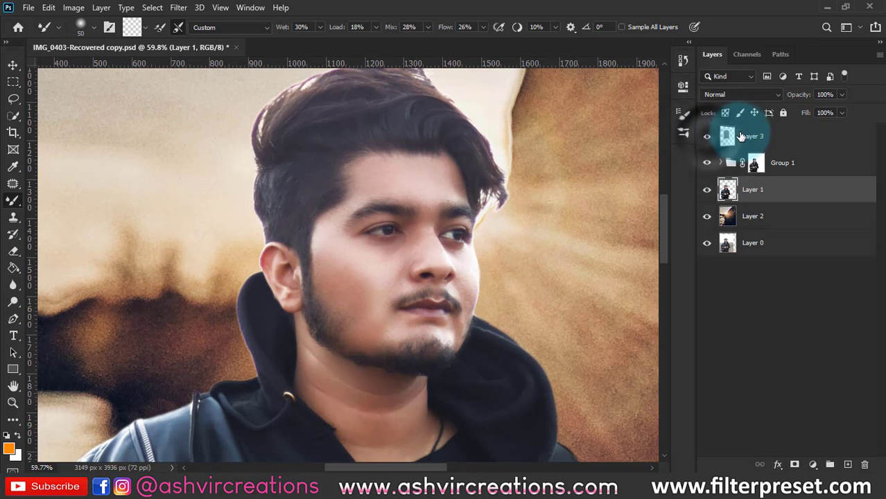
{"action": "scroll", "coordinate": [436, 255], "scroll_direction": "up", "scroll_amount": 3}
{"action": "scroll", "coordinate": [389, 349], "scroll_direction": "down", "scroll_amount": 2}
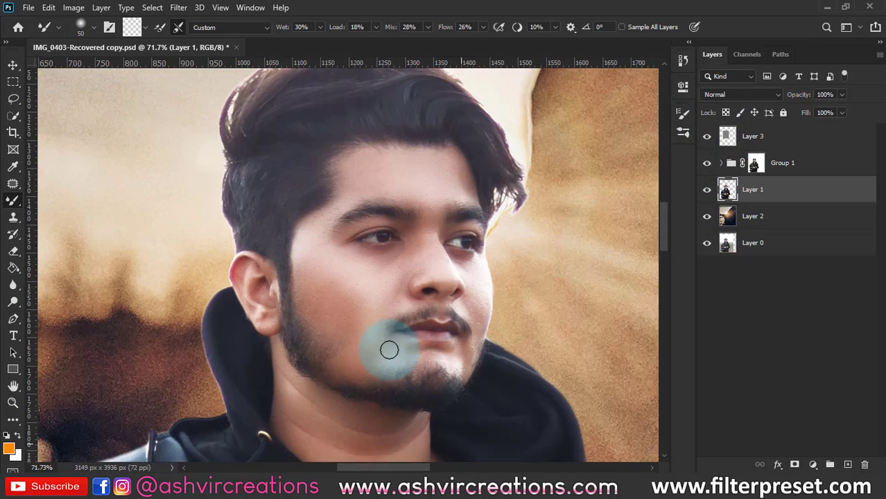
{"action": "left_click", "coordinate": [705, 138]}
{"action": "left_click", "coordinate": [704, 137]}
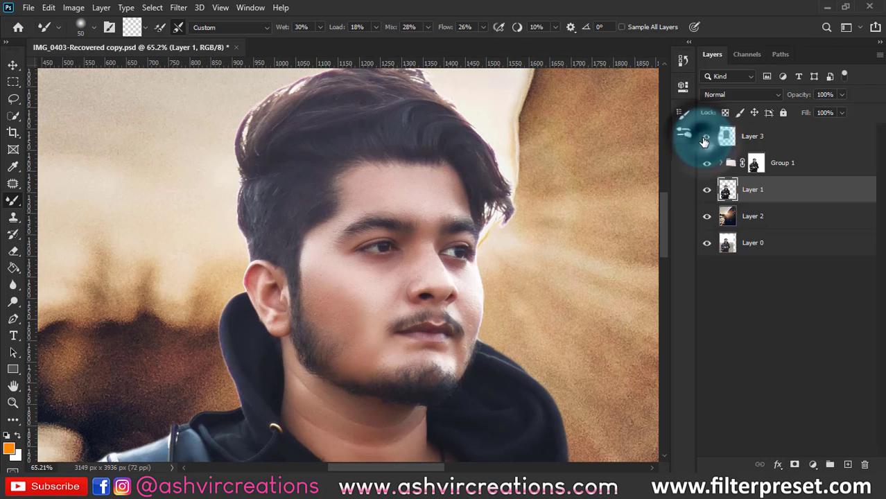
{"action": "scroll", "coordinate": [386, 300], "scroll_direction": "up", "scroll_amount": 2}
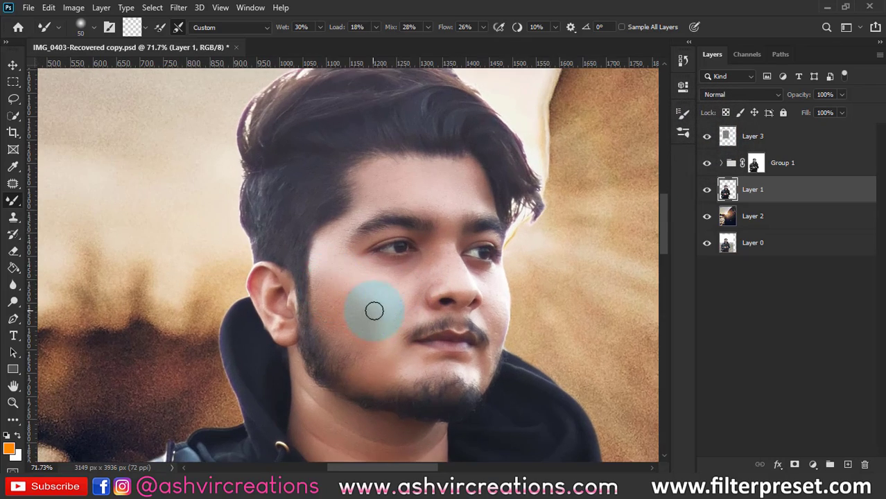
{"action": "scroll", "coordinate": [407, 351], "scroll_direction": "up", "scroll_amount": 2}
{"action": "scroll", "coordinate": [407, 350], "scroll_direction": "down", "scroll_amount": 3}
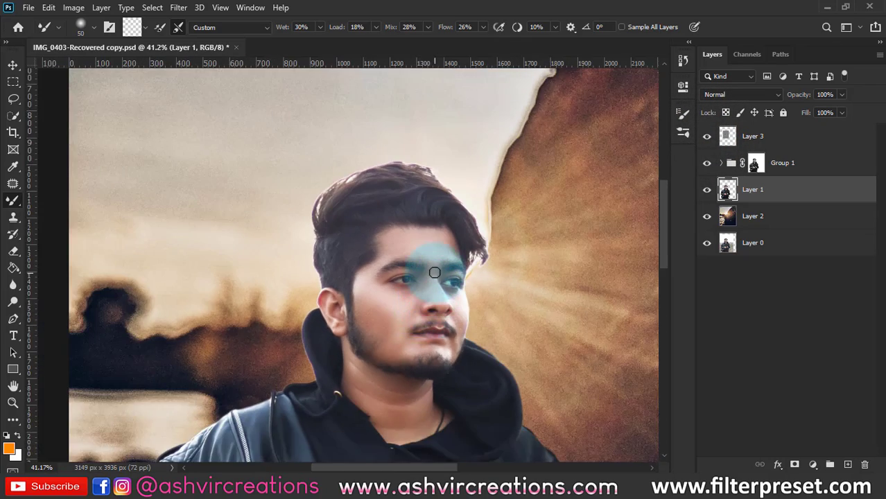
{"action": "scroll", "coordinate": [420, 274], "scroll_direction": "up", "scroll_amount": 3}
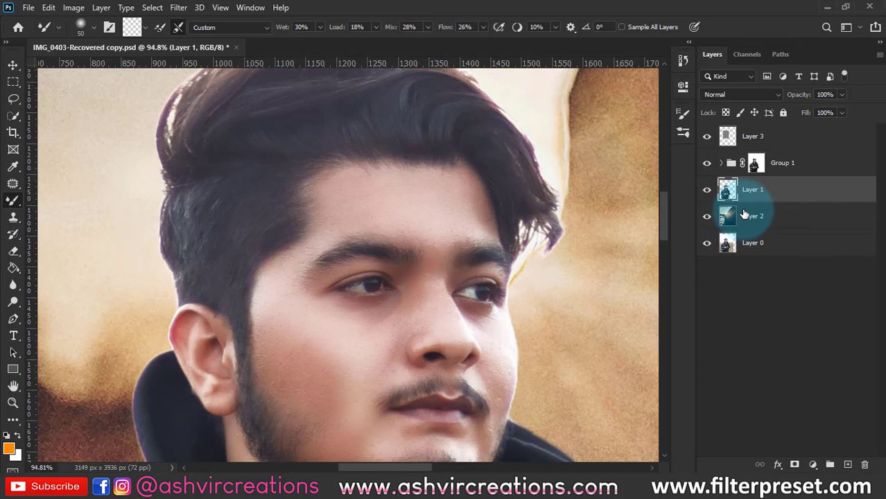
Dodge the under-eye area beside the nose on Layer 3 with a size 70 brush at 10% exposure
{"action": "left_click", "coordinate": [752, 136]}
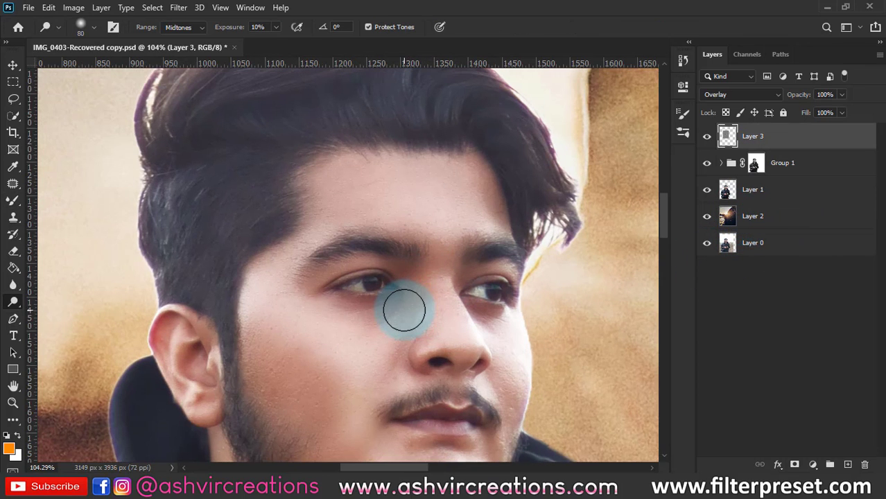
{"action": "left_click_drag", "start_coordinate": [489, 293], "coordinate": [460, 262]}
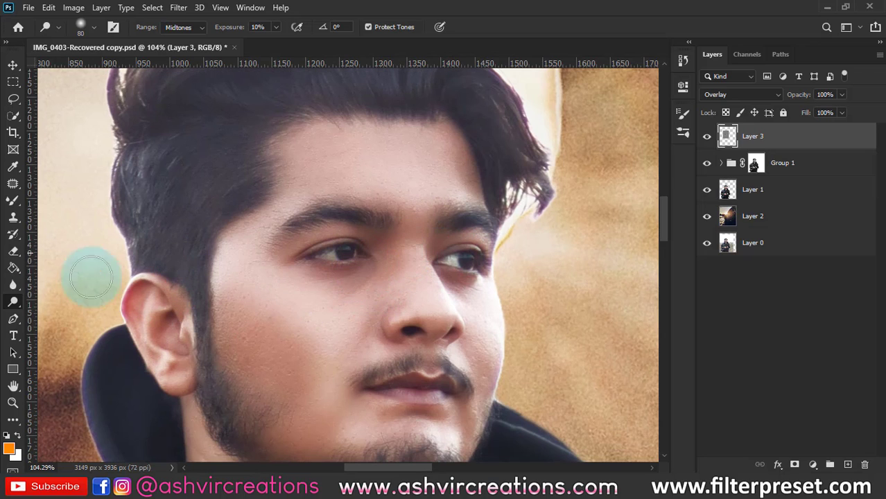
{"action": "left_click", "coordinate": [13, 304]}
{"action": "left_click", "coordinate": [63, 303]}
{"action": "key", "text": "bracketleft"}
{"action": "scroll", "coordinate": [411, 270], "scroll_direction": "up", "scroll_amount": 1}
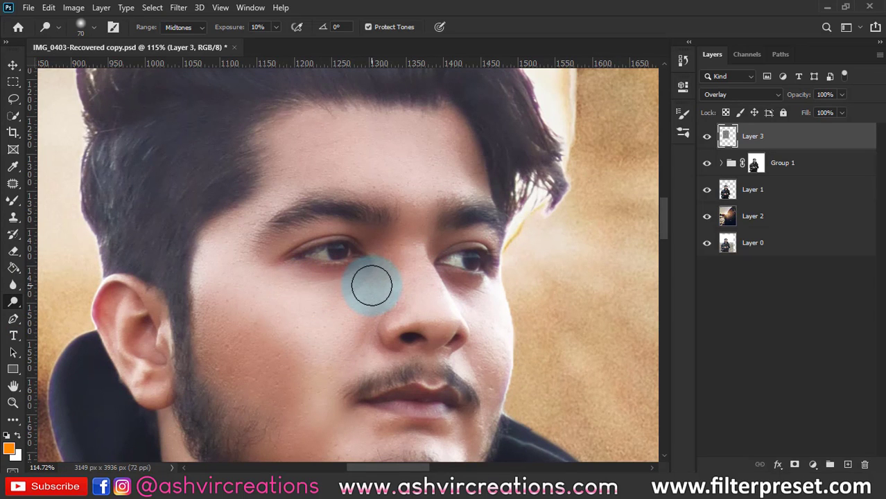
{"action": "scroll", "coordinate": [383, 341], "scroll_direction": "down", "scroll_amount": 5}
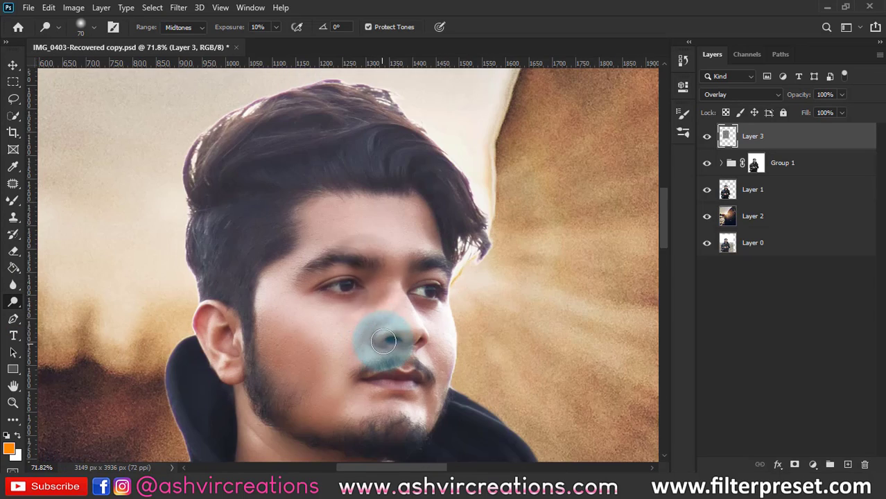
{"action": "scroll", "coordinate": [378, 316], "scroll_direction": "up", "scroll_amount": 1}
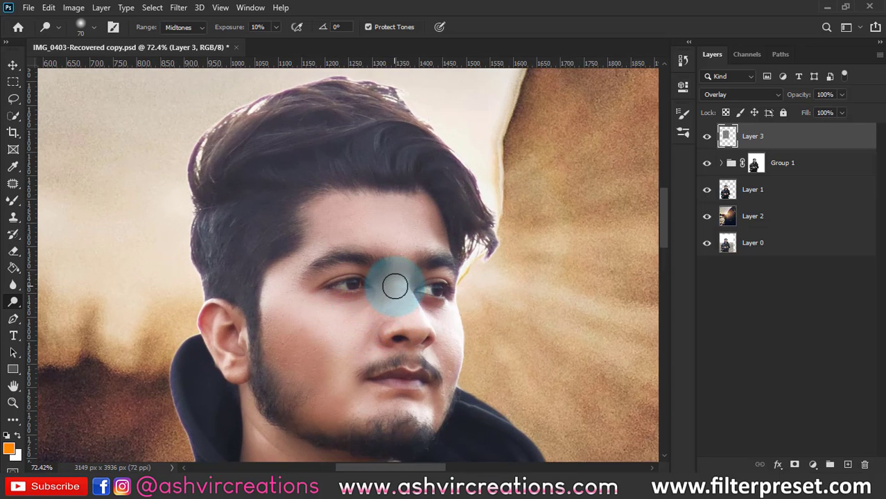
Dodge the nose bridge and the skin above the far eyebrow on Layer 3 with a size 45 brush
{"action": "scroll", "coordinate": [394, 285], "scroll_direction": "up", "scroll_amount": 3}
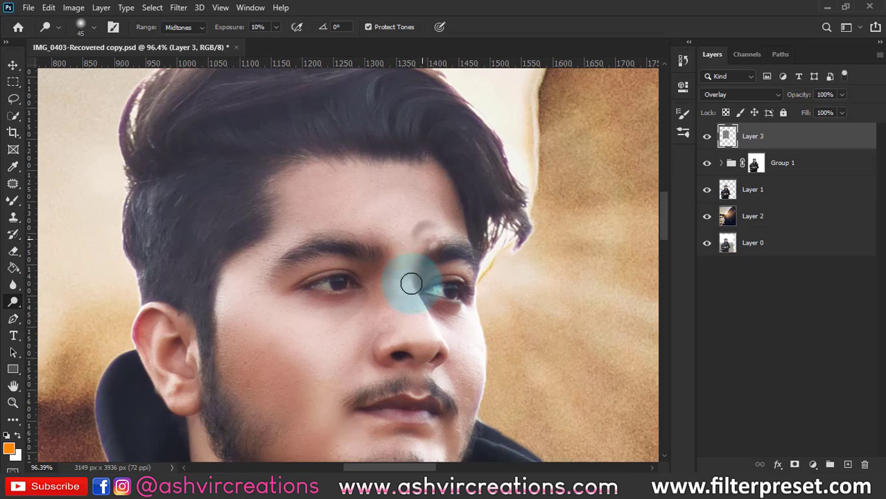
{"action": "scroll", "coordinate": [436, 229], "scroll_direction": "down", "scroll_amount": 3}
{"action": "scroll", "coordinate": [418, 240], "scroll_direction": "up", "scroll_amount": 3}
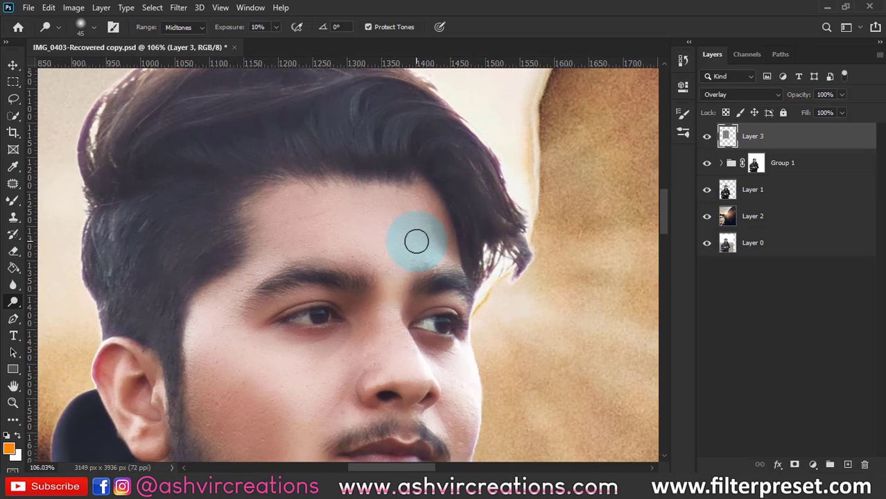
Brighten the forehead on Layer 3 with the Dodge tool at brush size 125 and 10% exposure
{"action": "scroll", "coordinate": [427, 259], "scroll_direction": "down", "scroll_amount": 2}
{"action": "key", "text": "bracketright"}
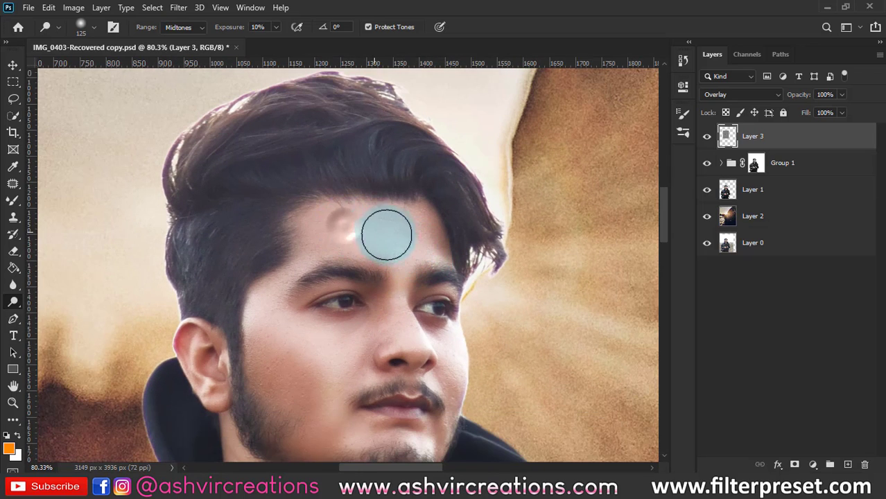
{"action": "left_click_drag", "start_coordinate": [387, 234], "coordinate": [400, 223]}
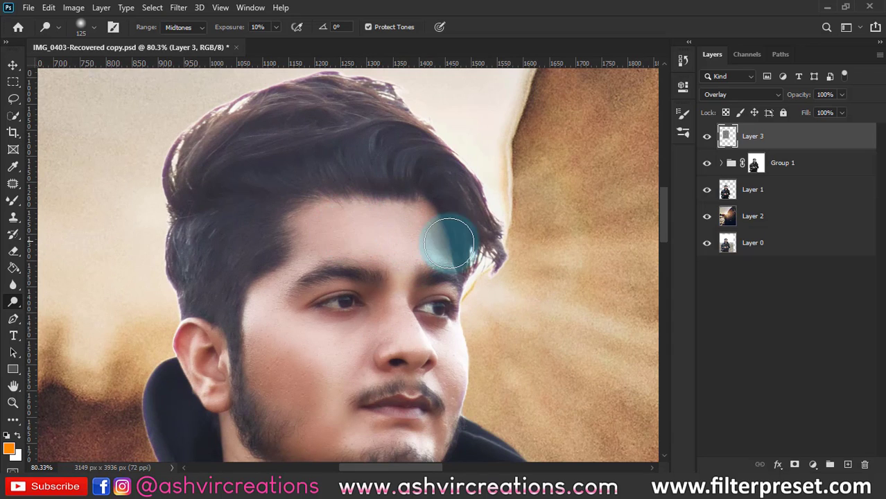
{"action": "scroll", "coordinate": [450, 242], "scroll_direction": "down", "scroll_amount": 2}
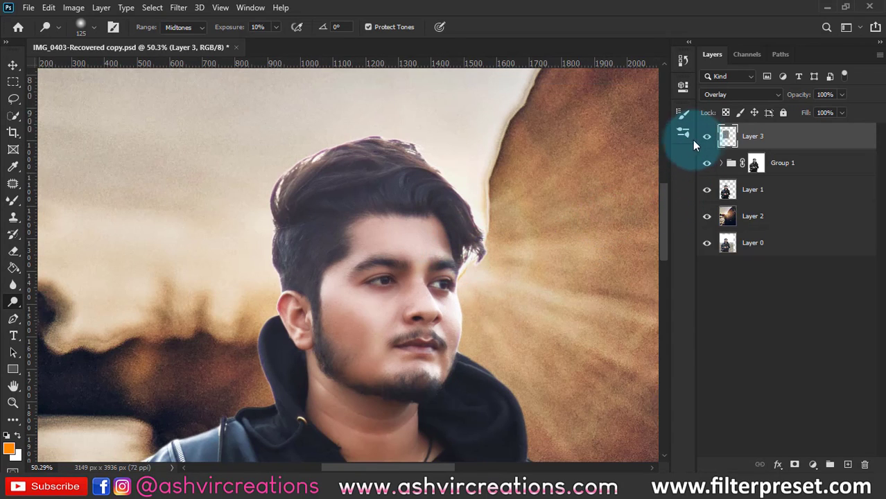
Check the dodged forehead and cheeks by hiding and showing Layer 3
{"action": "scroll", "coordinate": [394, 338], "scroll_direction": "up", "scroll_amount": 2}
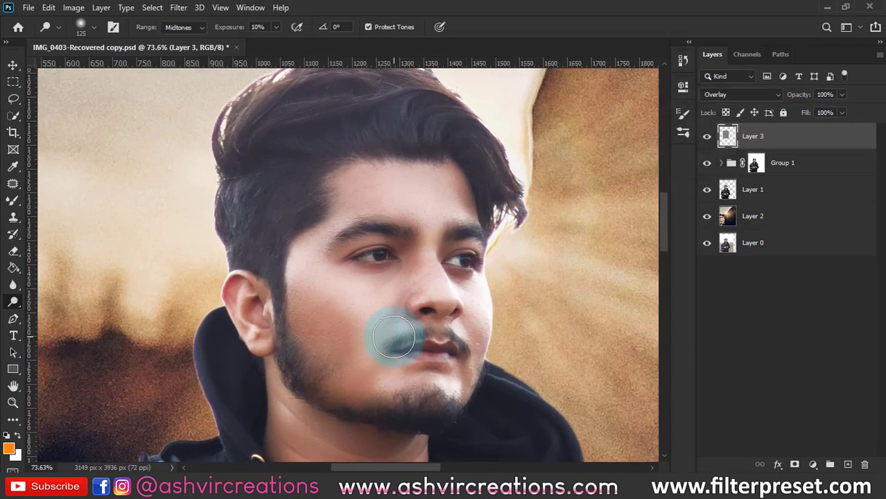
{"action": "scroll", "coordinate": [378, 371], "scroll_direction": "up", "scroll_amount": 1}
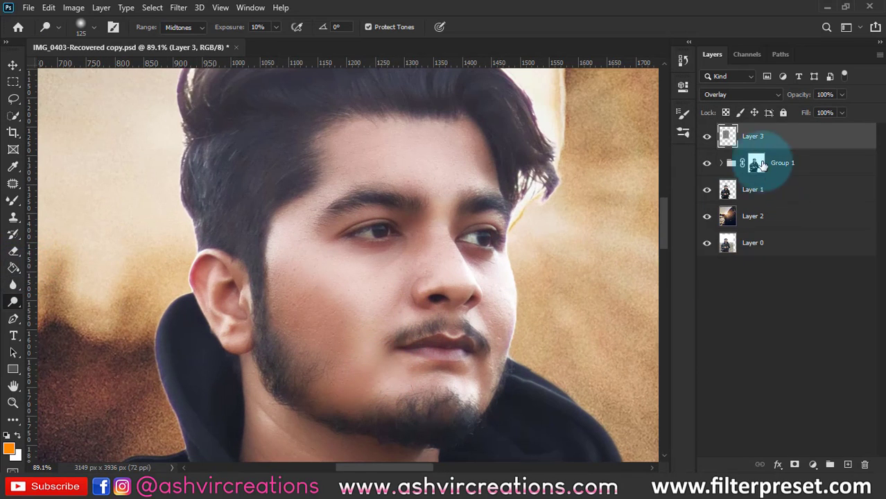
{"action": "left_click", "coordinate": [709, 137]}
{"action": "left_click", "coordinate": [708, 138]}
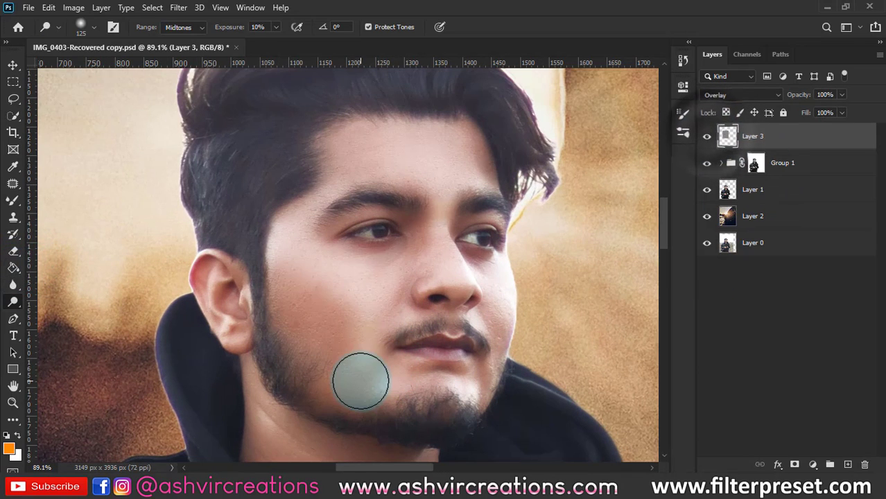
{"action": "scroll", "coordinate": [360, 377], "scroll_direction": "up", "scroll_amount": 1}
{"action": "scroll", "coordinate": [366, 365], "scroll_direction": "down", "scroll_amount": 1}
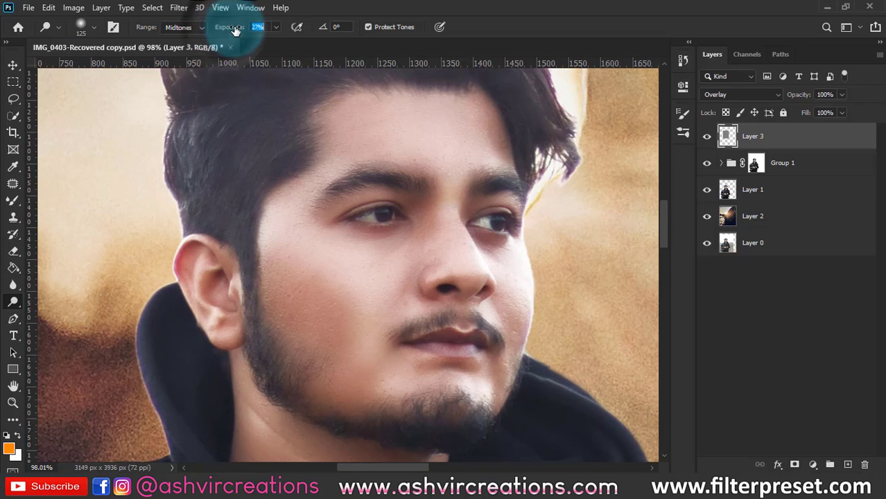
Inspect the shading on the face and compare the portrait with Layer 3 hidden and shown
{"action": "scroll", "coordinate": [387, 368], "scroll_direction": "up", "scroll_amount": 1}
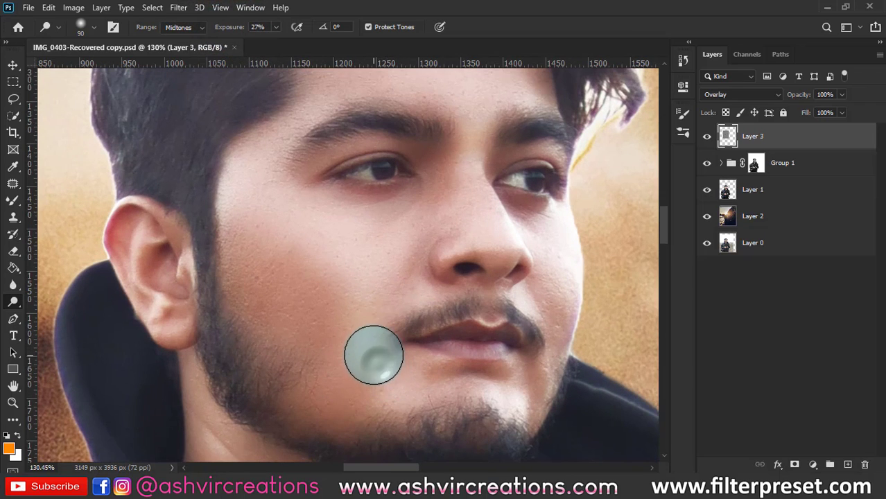
{"action": "scroll", "coordinate": [524, 298], "scroll_direction": "down", "scroll_amount": 2}
{"action": "scroll", "coordinate": [515, 306], "scroll_direction": "up", "scroll_amount": 2}
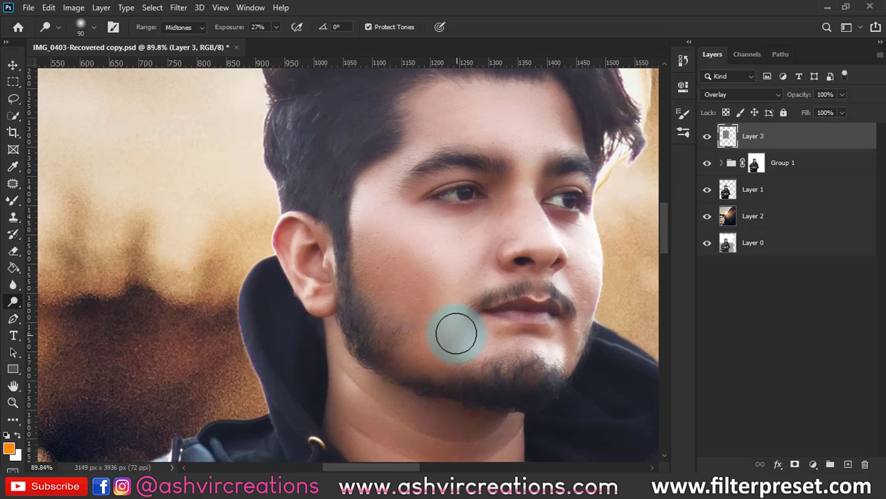
{"action": "scroll", "coordinate": [564, 282], "scroll_direction": "down", "scroll_amount": 2}
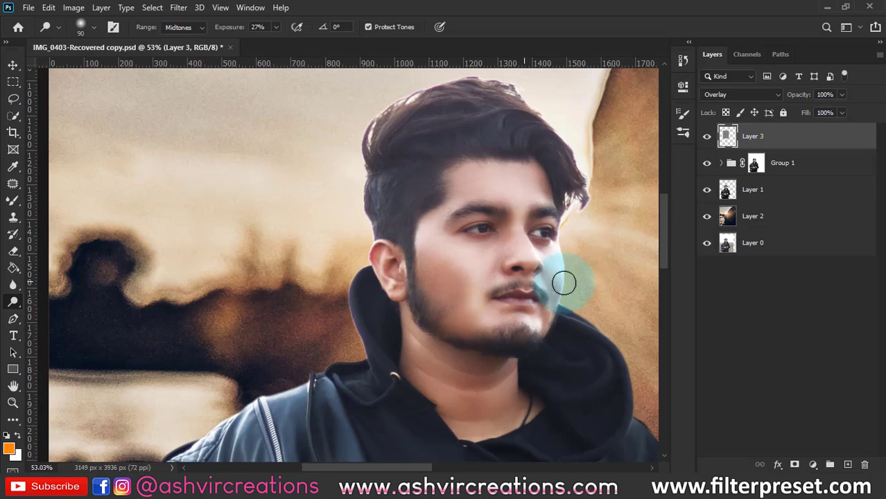
{"action": "left_click", "coordinate": [704, 139]}
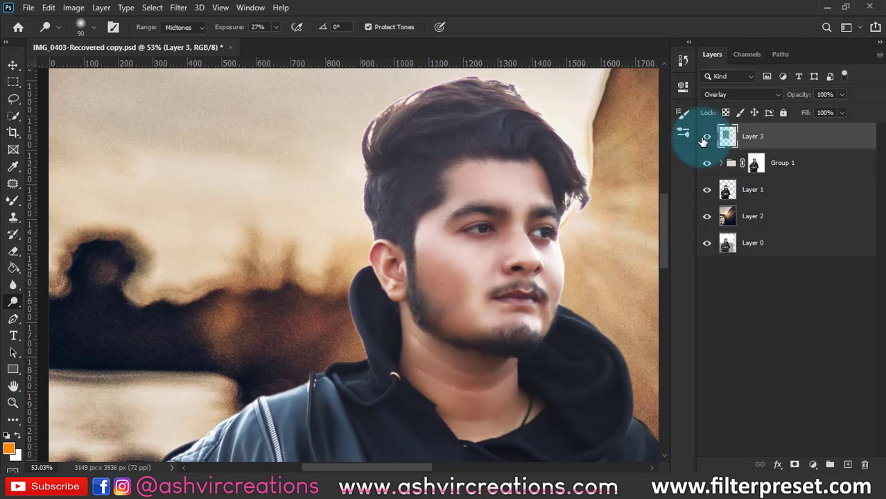
{"action": "left_click", "coordinate": [707, 137]}
{"action": "left_click", "coordinate": [707, 137]}
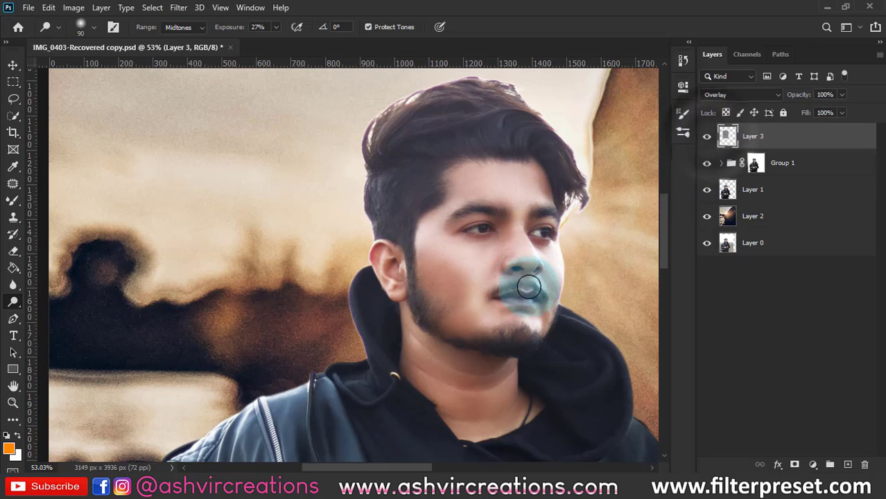
{"action": "scroll", "coordinate": [511, 286], "scroll_direction": "down", "scroll_amount": 2}
{"action": "scroll", "coordinate": [490, 268], "scroll_direction": "up", "scroll_amount": 4}
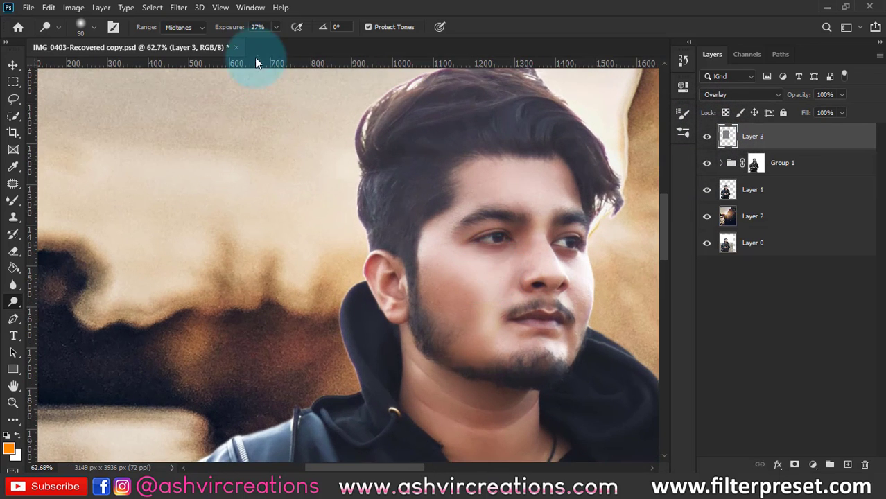
Dodge the near cheek toward the nose on Layer 3 with a size 90 brush at 7% exposure
{"action": "left_click_drag", "start_coordinate": [227, 32], "coordinate": [222, 28]}
{"action": "mouse_move", "coordinate": [428, 252]}
{"action": "left_mouse_down"}
{"action": "mouse_move", "coordinate": [488, 284]}
{"action": "mouse_move", "coordinate": [418, 245]}
{"action": "mouse_move", "coordinate": [523, 281]}
{"action": "left_mouse_up"}
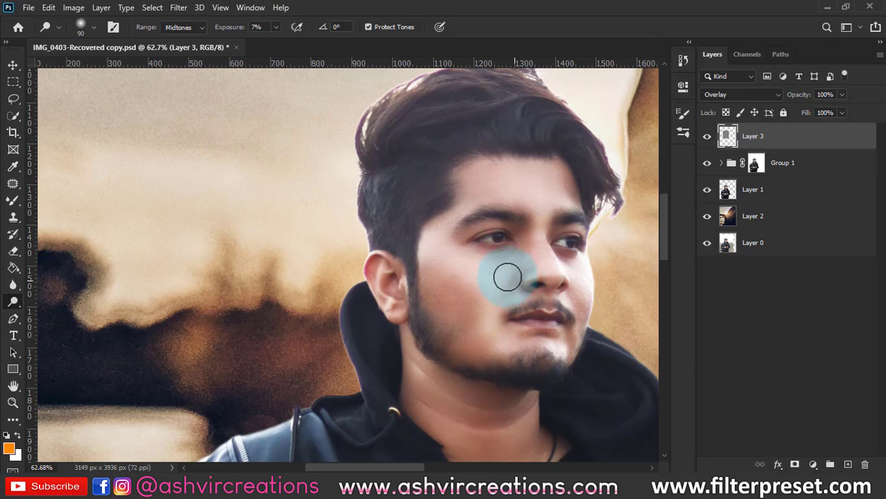
{"action": "scroll", "coordinate": [534, 263], "scroll_direction": "down", "scroll_amount": 4}
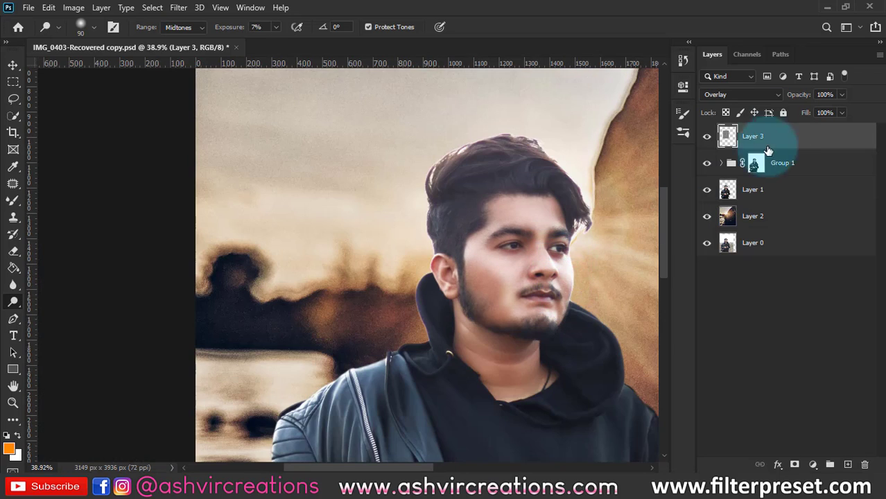
Check the portrait against the background by toggling the visibility of Layer 3
{"action": "scroll", "coordinate": [545, 282], "scroll_direction": "down", "scroll_amount": 3}
{"action": "left_click_drag", "start_coordinate": [582, 271], "coordinate": [502, 255]}
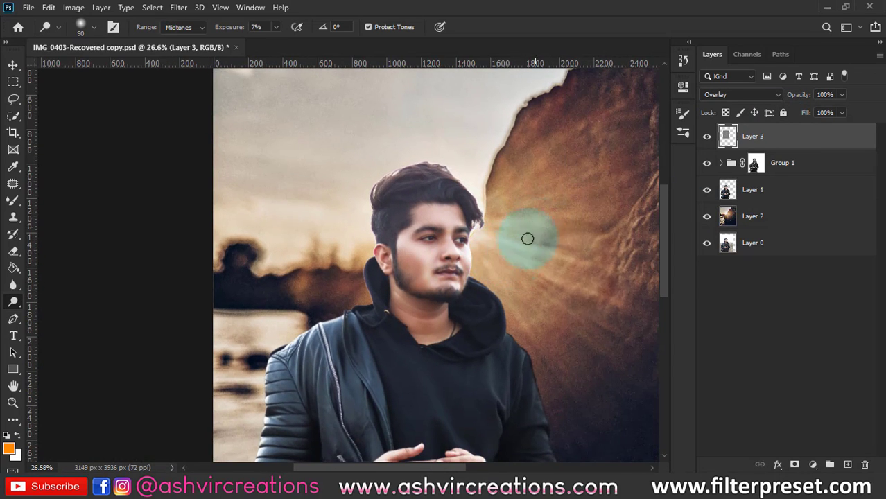
{"action": "scroll", "coordinate": [471, 280], "scroll_direction": "up", "scroll_amount": 3}
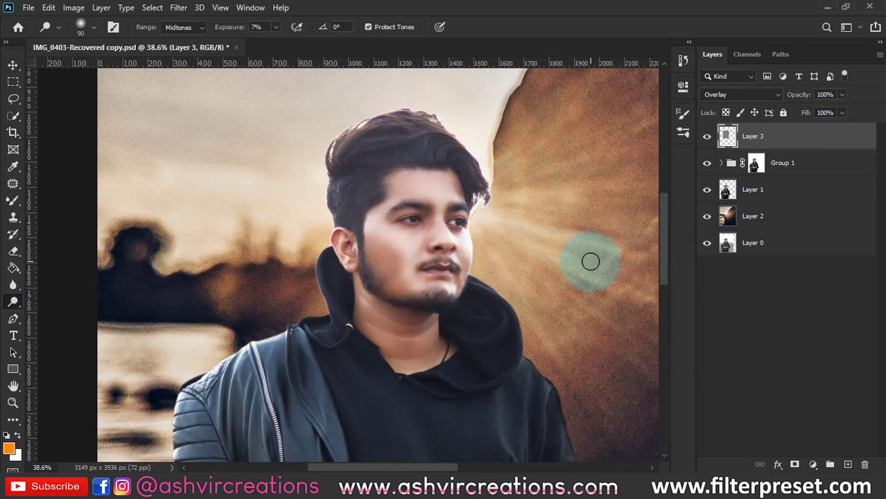
{"action": "left_click", "coordinate": [708, 136]}
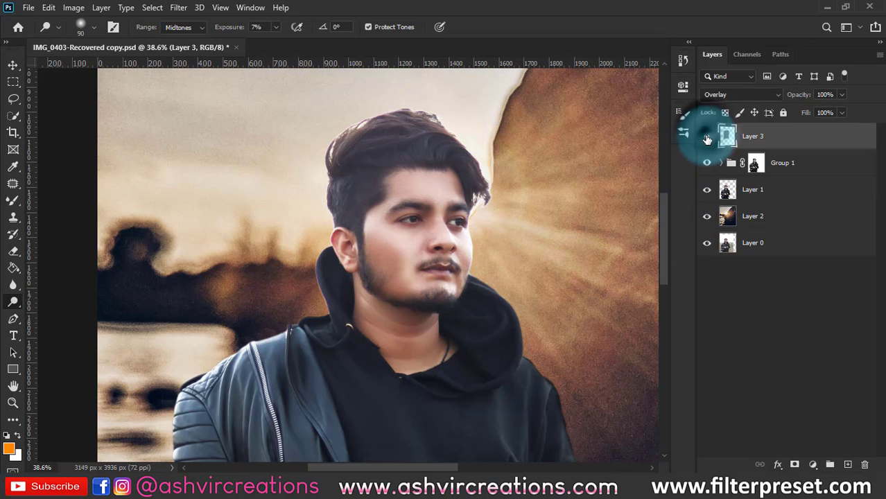
{"action": "left_click", "coordinate": [800, 98]}
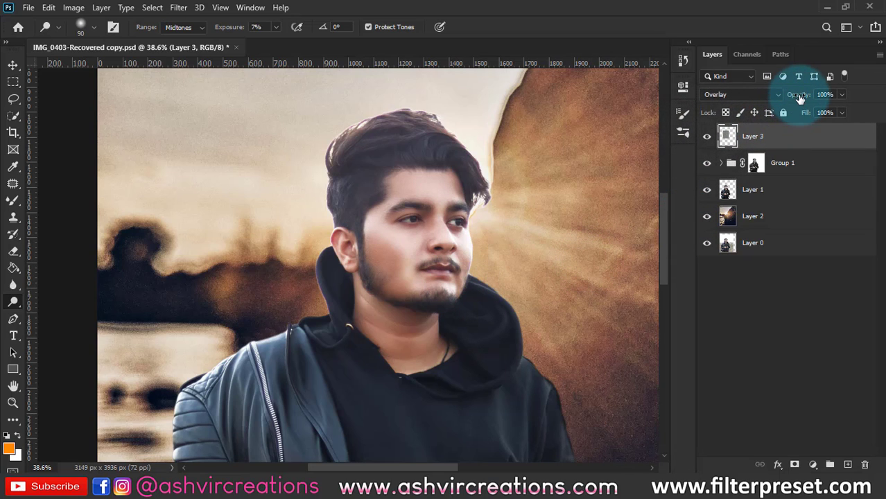
{"action": "left_click", "coordinate": [707, 135]}
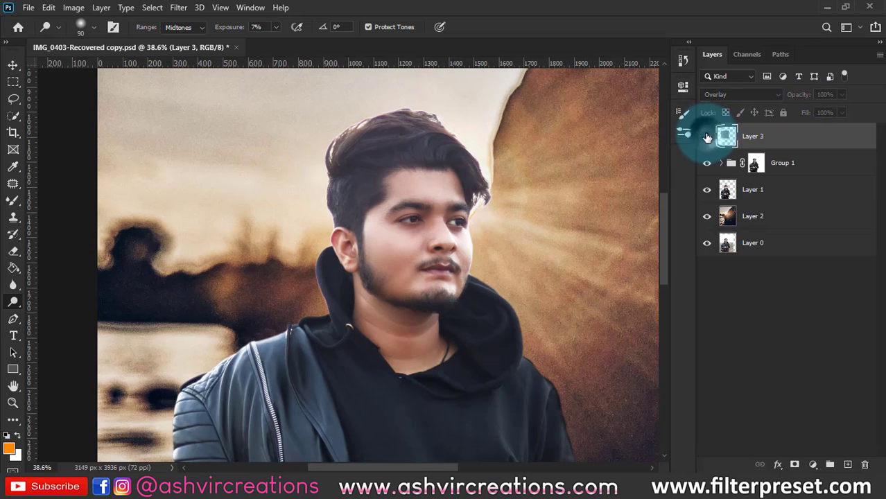
{"action": "left_click", "coordinate": [707, 136]}
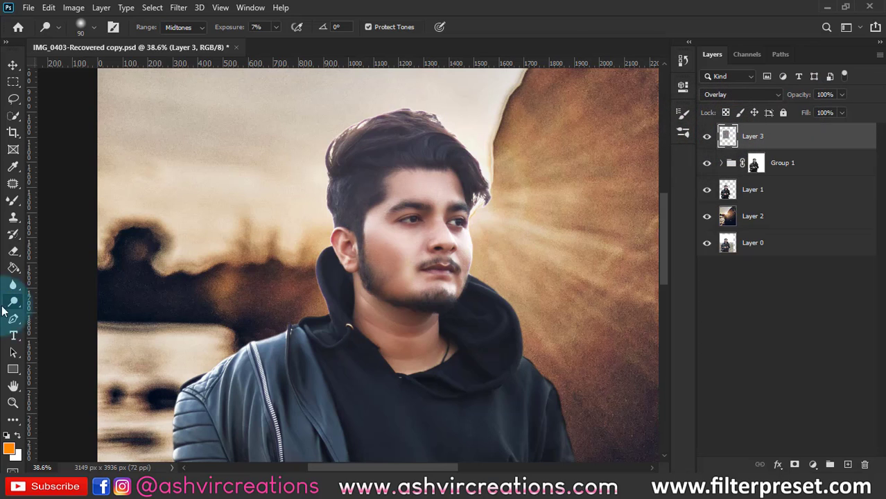
Soften the shading on the lower cheek beside the mouth on Layer 3 with a soft round Eraser at size 200 and 12% opacity
{"action": "left_click", "coordinate": [13, 251]}
{"action": "right_click", "coordinate": [274, 257]}
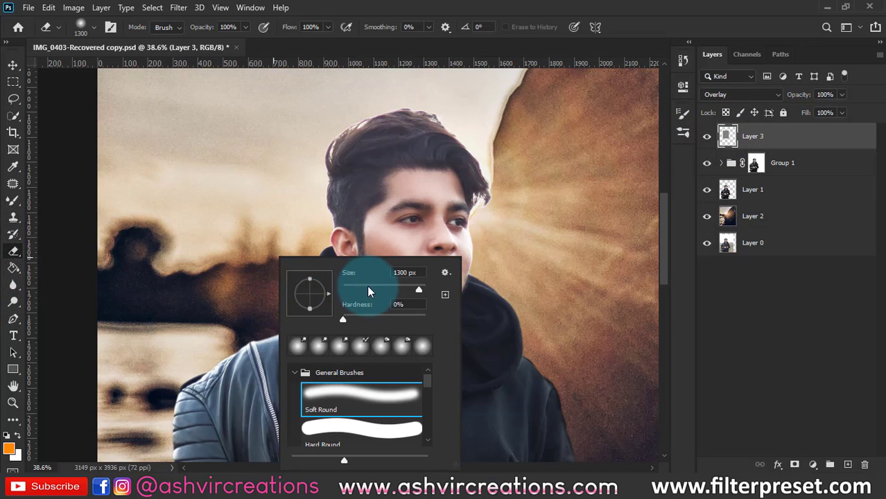
{"action": "left_click", "coordinate": [367, 287]}
{"action": "left_click", "coordinate": [723, 6]}
{"action": "scroll", "coordinate": [487, 217], "scroll_direction": "up", "scroll_amount": 5}
{"action": "key", "text": "bracketright"}
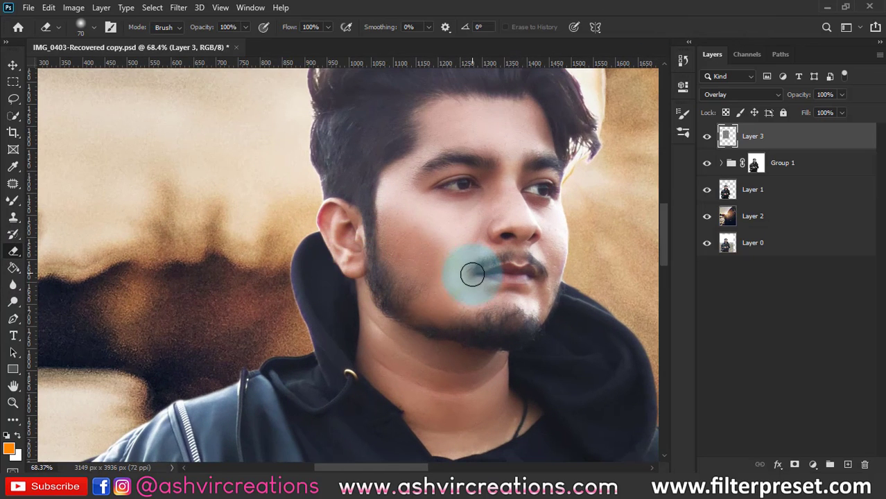
{"action": "left_click_drag", "start_coordinate": [205, 27], "coordinate": [109, 25]}
{"action": "key", "text": "bracketright"}
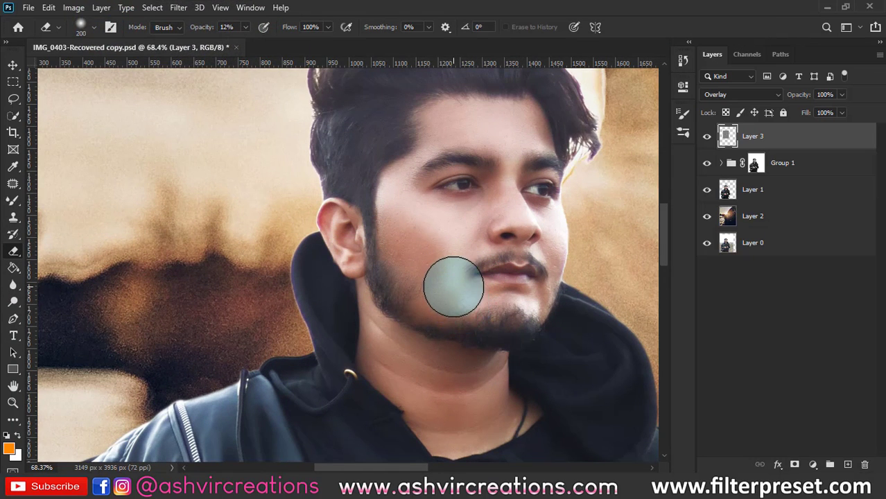
{"action": "mouse_move", "coordinate": [454, 287]}
{"action": "left_mouse_down"}
{"action": "mouse_move", "coordinate": [451, 277]}
{"action": "mouse_move", "coordinate": [454, 285]}
{"action": "left_mouse_up"}
{"action": "key", "text": "bracketleft"}
{"action": "scroll", "coordinate": [544, 360], "scroll_direction": "down", "scroll_amount": 5}
{"action": "scroll", "coordinate": [480, 321], "scroll_direction": "up", "scroll_amount": 5}
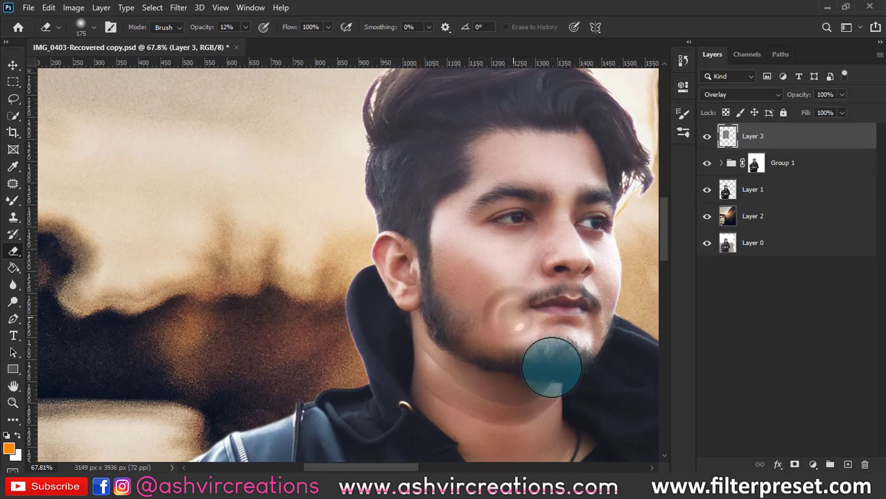
Review the softened cheek with Layer 3 hidden and shown, and examine both the face and the whole composite
{"action": "left_click", "coordinate": [708, 137]}
{"action": "left_click", "coordinate": [708, 137]}
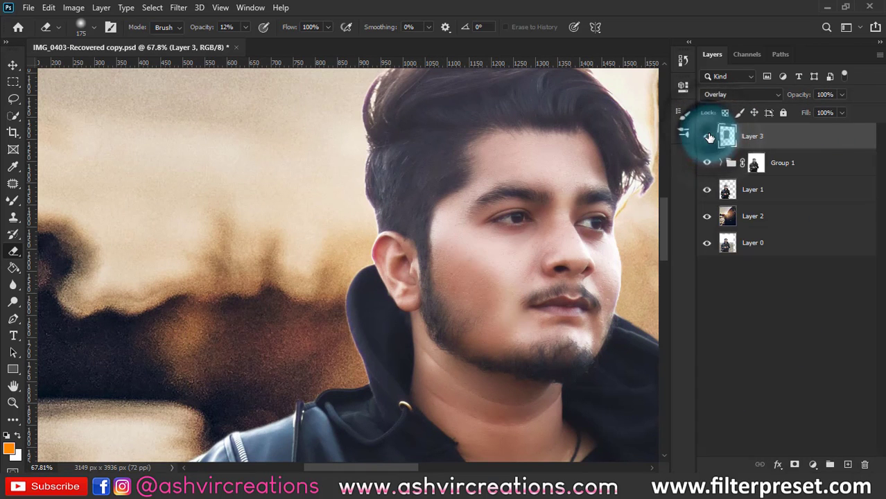
{"action": "left_click", "coordinate": [708, 136]}
{"action": "left_click", "coordinate": [708, 136]}
{"action": "scroll", "coordinate": [568, 217], "scroll_direction": "down", "scroll_amount": 3}
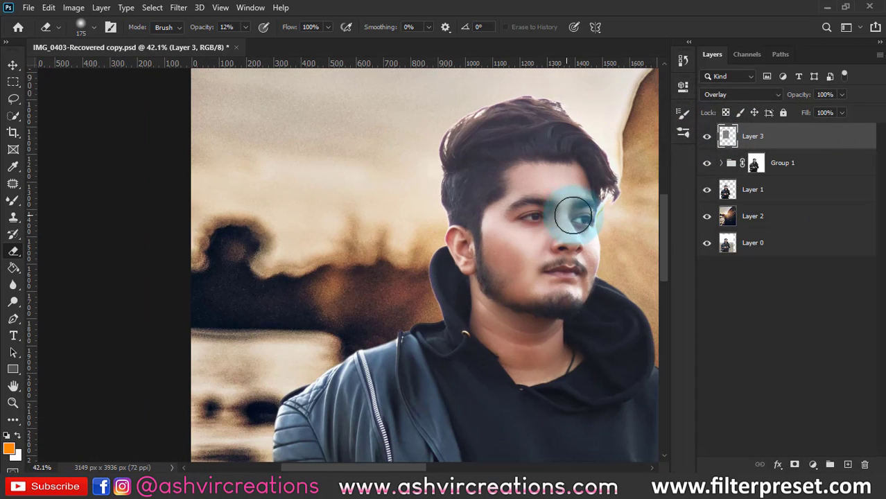
{"action": "scroll", "coordinate": [435, 198], "scroll_direction": "up", "scroll_amount": 4}
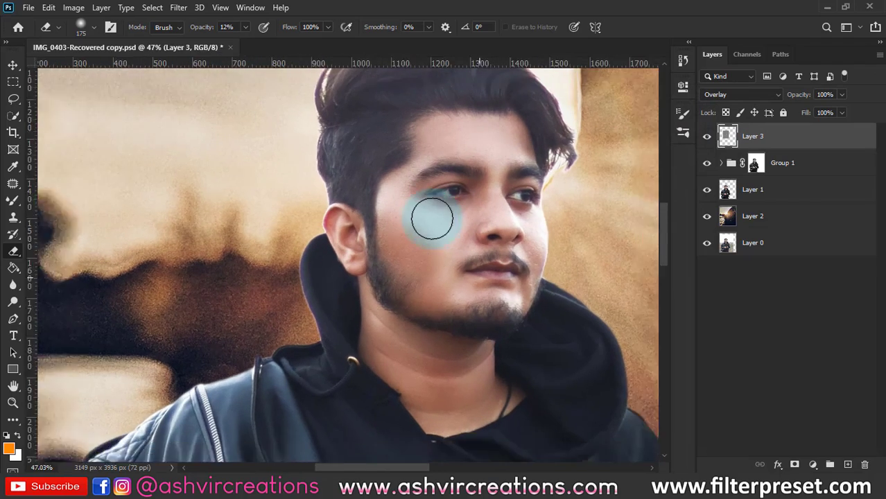
{"action": "scroll", "coordinate": [432, 219], "scroll_direction": "down", "scroll_amount": 3}
{"action": "scroll", "coordinate": [461, 233], "scroll_direction": "up", "scroll_amount": 3}
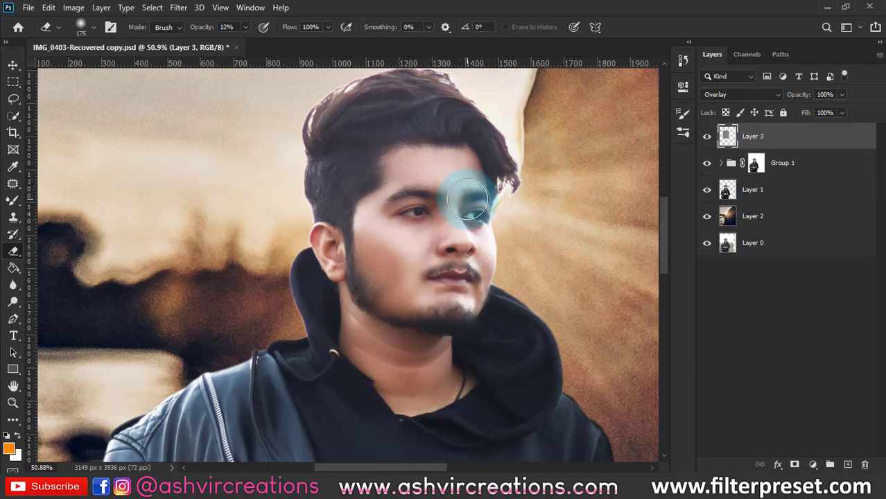
{"action": "scroll", "coordinate": [467, 199], "scroll_direction": "down", "scroll_amount": 7}
{"action": "key", "text": "v"}
{"action": "scroll", "coordinate": [449, 232], "scroll_direction": "up", "scroll_amount": 2}
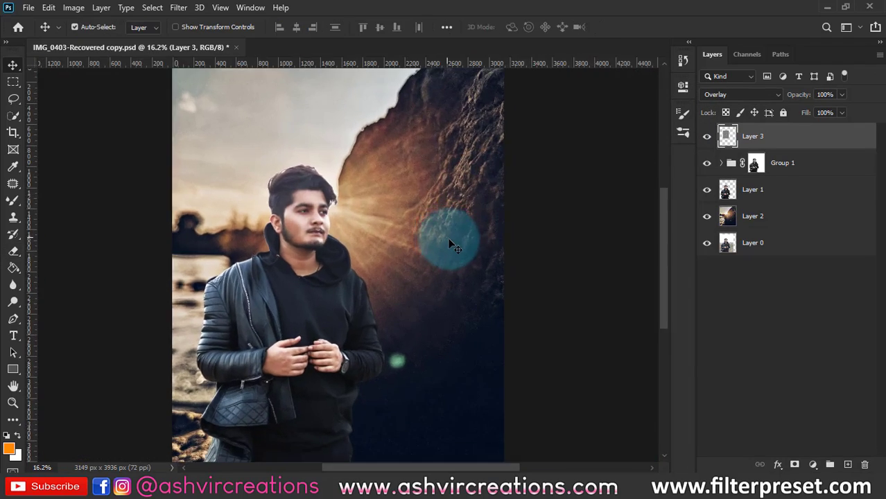
Reselect Layer 3 and go over the hair with the Dodge tool at 7% exposure, enlarging the brush to 600
{"action": "left_click", "coordinate": [759, 216]}
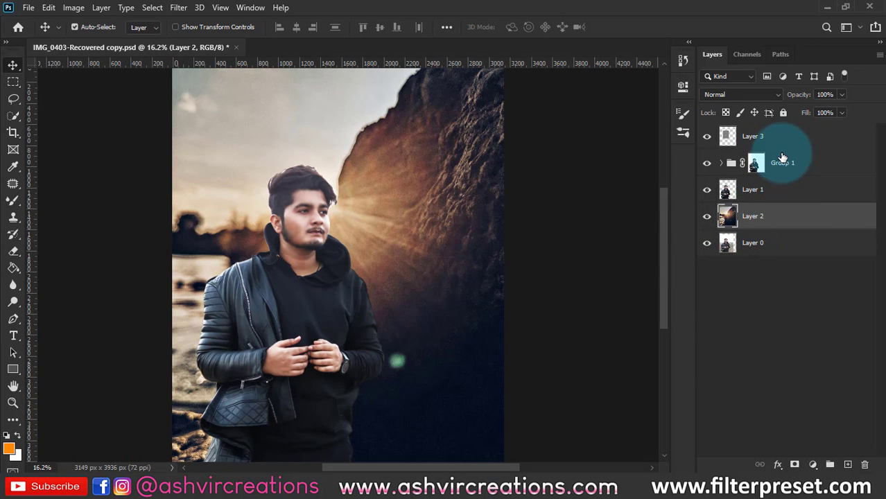
{"action": "scroll", "coordinate": [264, 142], "scroll_direction": "up", "scroll_amount": 8}
{"action": "left_click", "coordinate": [750, 134]}
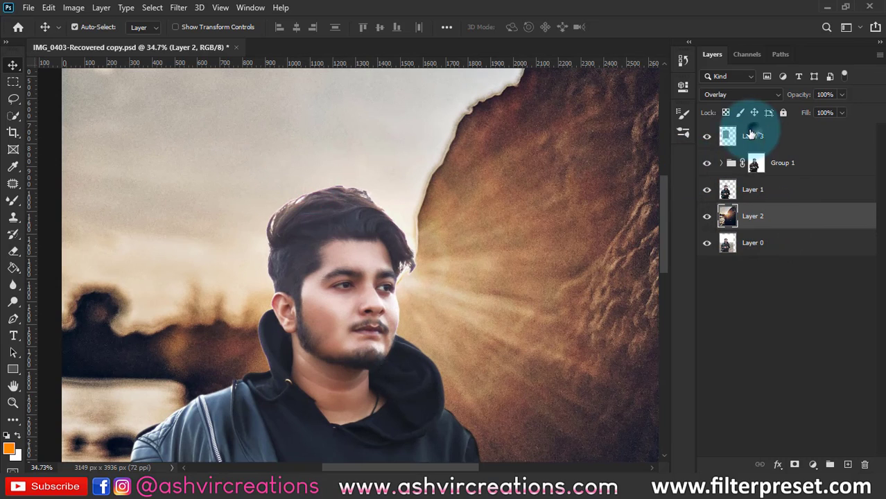
{"action": "left_click", "coordinate": [751, 134]}
{"action": "left_click", "coordinate": [10, 305]}
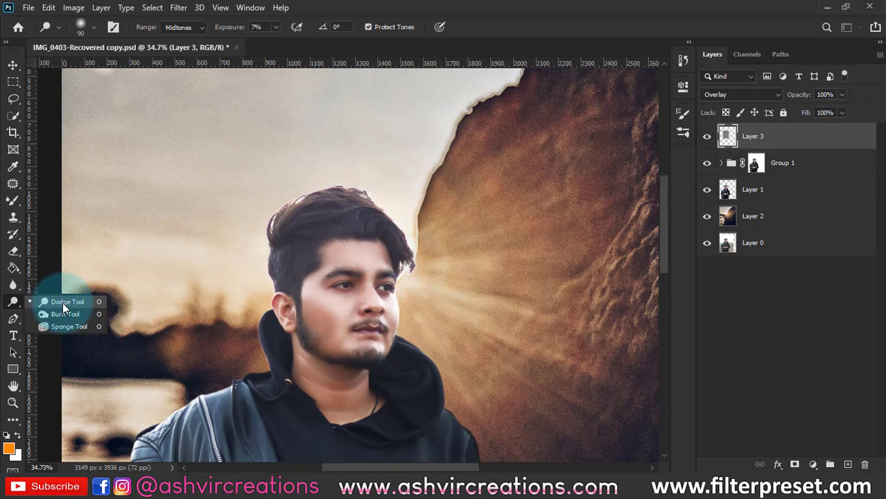
{"action": "left_click", "coordinate": [63, 302]}
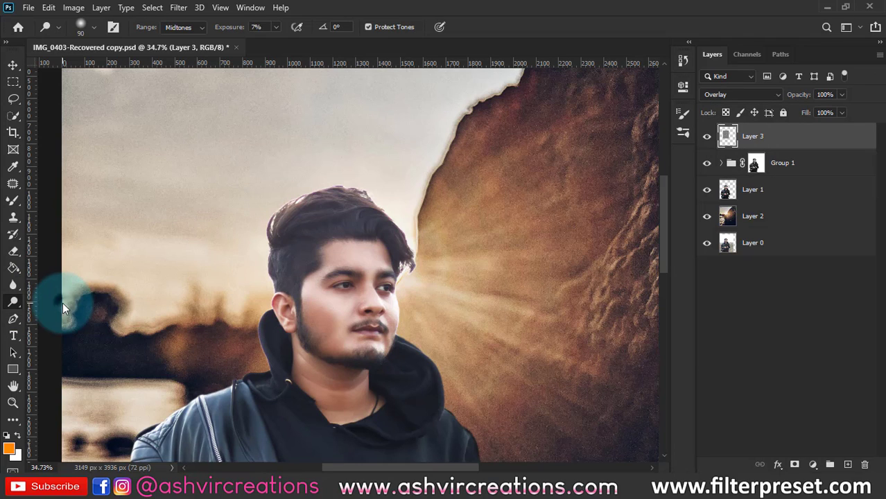
{"action": "mouse_move", "coordinate": [348, 244]}
{"action": "left_mouse_down"}
{"action": "mouse_move", "coordinate": [358, 253]}
{"action": "mouse_move", "coordinate": [321, 166]}
{"action": "mouse_move", "coordinate": [273, 198]}
{"action": "mouse_move", "coordinate": [306, 199]}
{"action": "mouse_move", "coordinate": [316, 177]}
{"action": "left_mouse_up"}
{"action": "key", "text": "bracketright"}
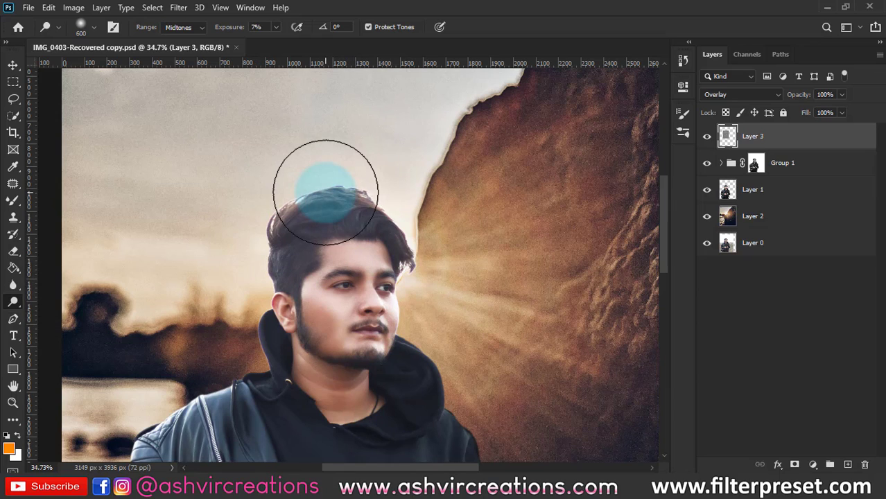
Switch to the Burn tool and move Layer 3 below Group 1 in the layer stack
{"action": "right_click", "coordinate": [14, 302]}
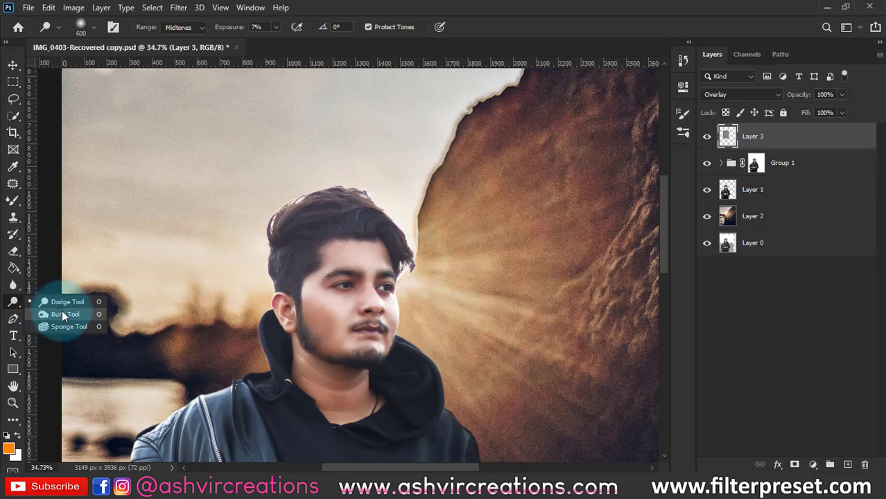
{"action": "left_click", "coordinate": [63, 316]}
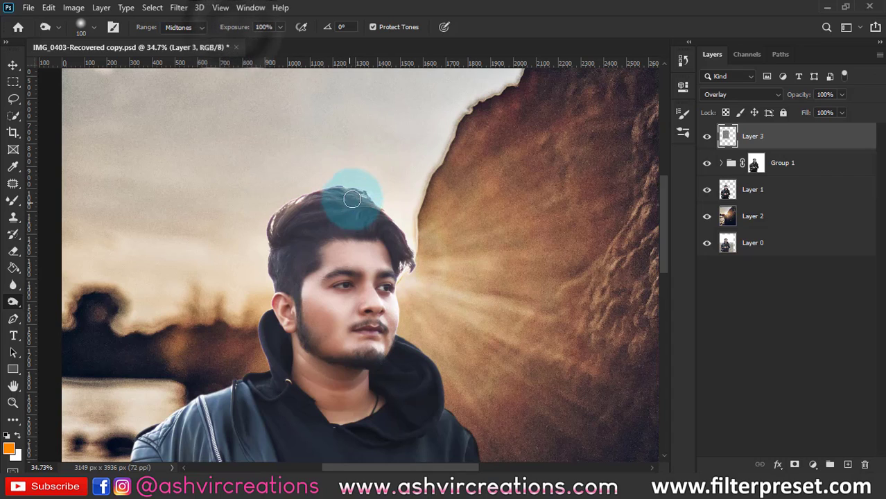
{"action": "left_click_drag", "start_coordinate": [768, 142], "coordinate": [771, 178]}
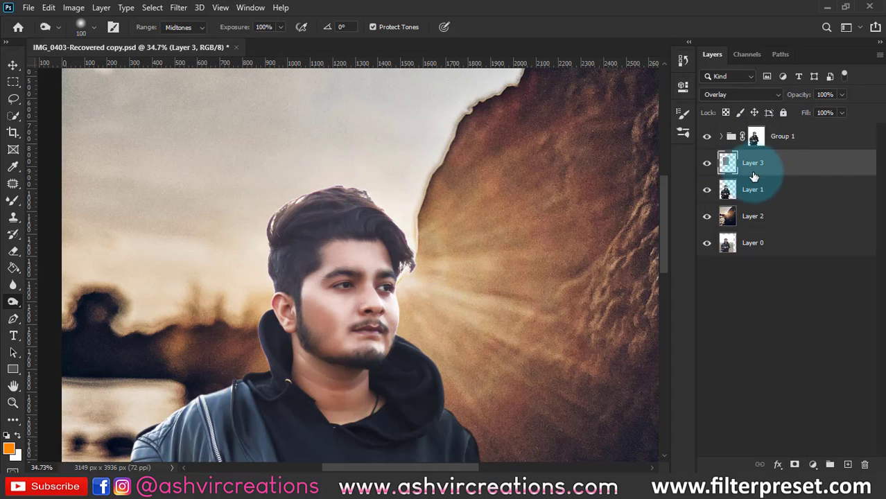
{"action": "key", "text": "ctrl+z"}
{"action": "key", "text": "ctrl+shift+z"}
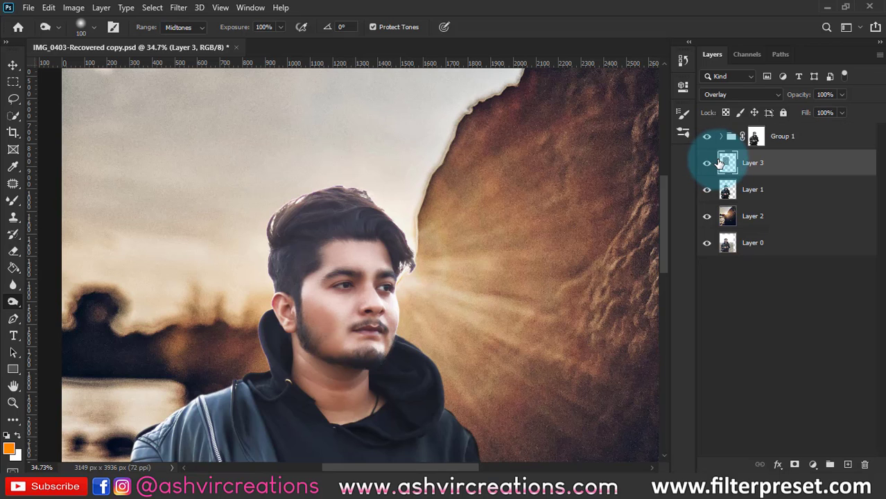
Compare the face with Layer 3 hidden and shown in its place beneath Group 1
{"action": "left_click", "coordinate": [707, 163]}
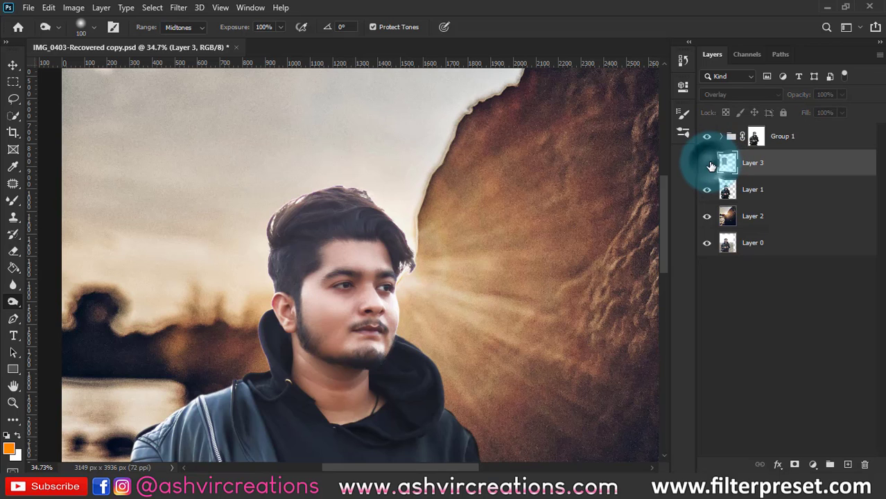
{"action": "left_click", "coordinate": [707, 163]}
{"action": "scroll", "coordinate": [385, 319], "scroll_direction": "up", "scroll_amount": 3}
{"action": "scroll", "coordinate": [431, 259], "scroll_direction": "down", "scroll_amount": 3}
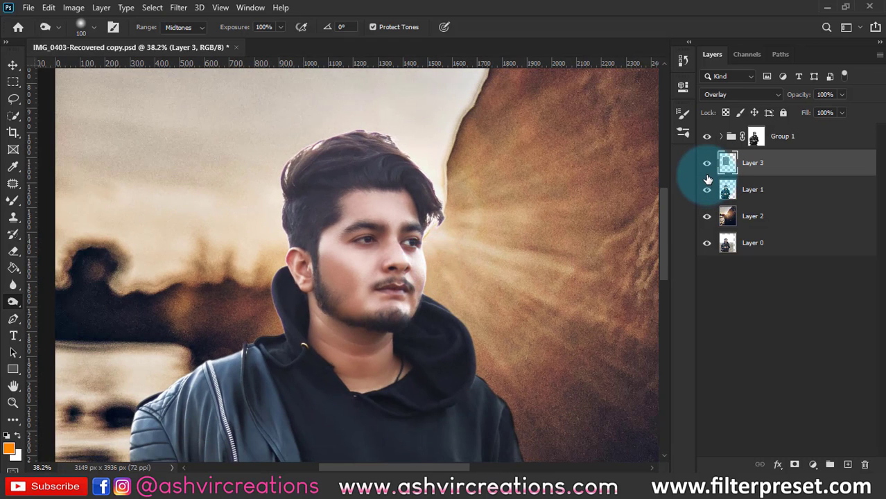
{"action": "left_click", "coordinate": [708, 164]}
{"action": "left_click", "coordinate": [706, 173]}
{"action": "left_click", "coordinate": [706, 173]}
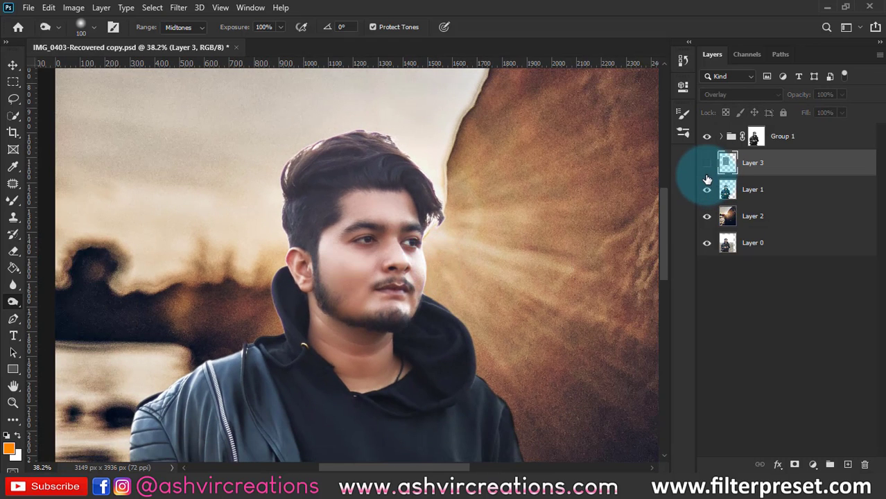
Show Layer 3, lower its opacity to 59%, and clip it to Layer 1
{"action": "left_click", "coordinate": [707, 173]}
{"action": "left_click_drag", "start_coordinate": [799, 97], "coordinate": [781, 95]}
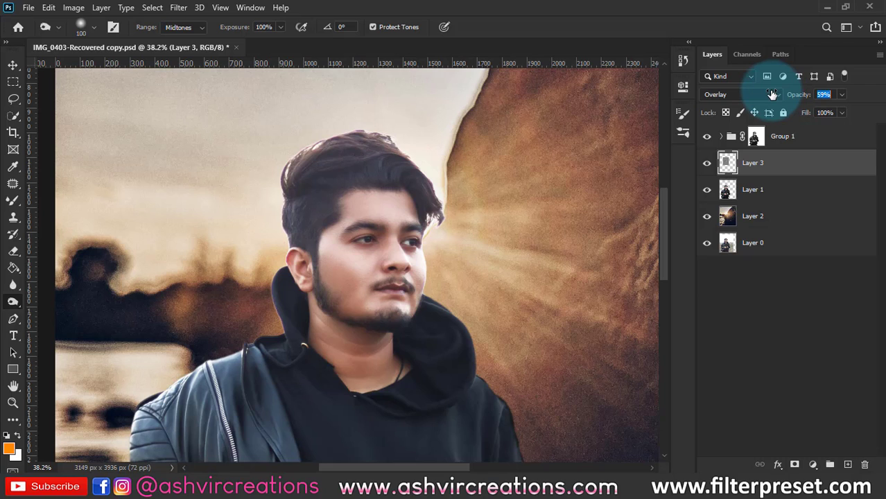
{"action": "left_click", "coordinate": [704, 165]}
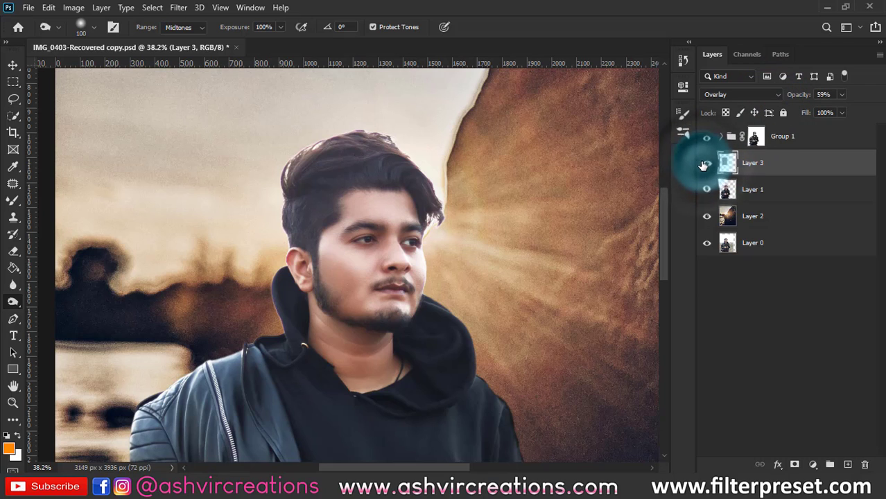
{"action": "left_click", "coordinate": [419, 303]}
{"action": "left_click_drag", "start_coordinate": [385, 293], "coordinate": [395, 191]}
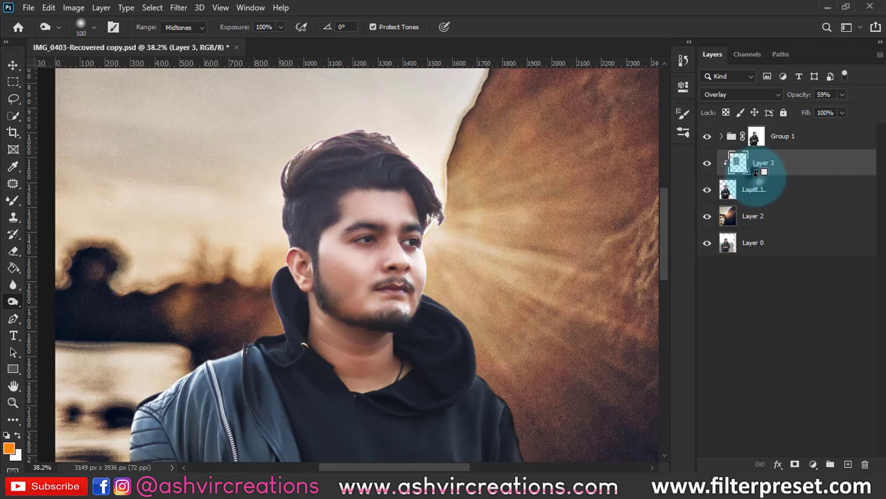
Enlarge the Burn brush to 500 and go over the outer edges of the hair on Layer 3
{"action": "key", "text": "bracketright"}
{"action": "key", "text": "bracketright"}
{"action": "key", "text": "bracketright"}
{"action": "key", "text": "bracketright"}
{"action": "key", "text": "bracketright"}
{"action": "key", "text": "bracketright"}
{"action": "key", "text": "bracketright"}
{"action": "key", "text": "bracketright"}
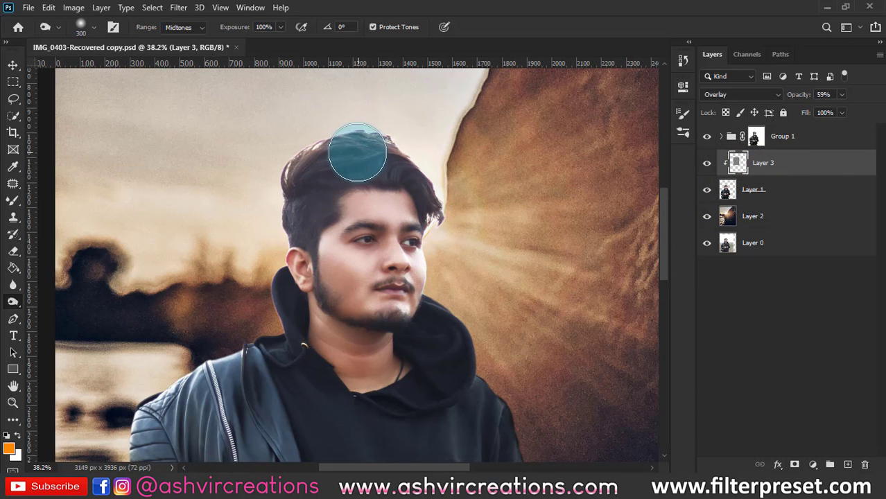
{"action": "key", "text": "bracketright"}
{"action": "key", "text": "bracketright"}
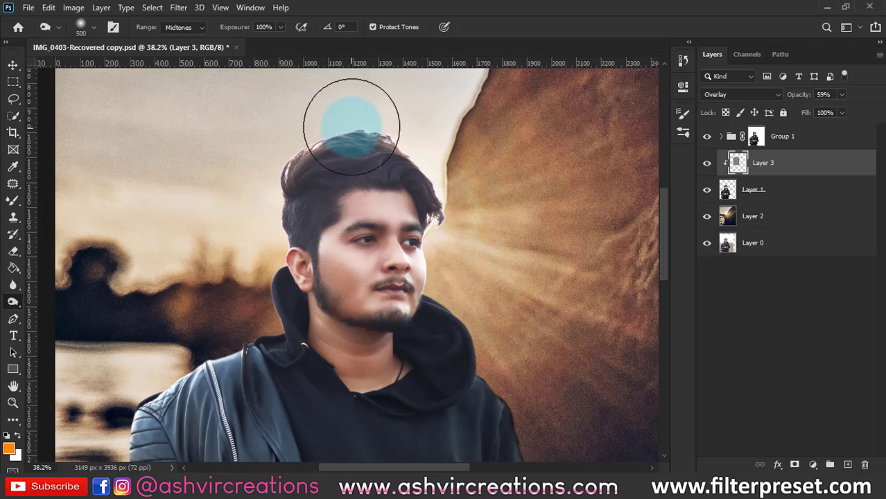
{"action": "key", "text": "bracketright"}
{"action": "key", "text": "bracketright"}
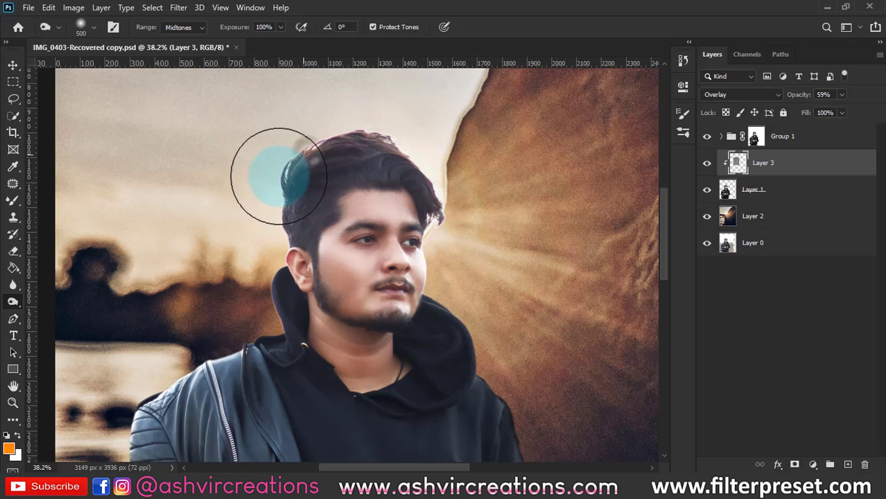
{"action": "mouse_move", "coordinate": [435, 133]}
{"action": "left_mouse_down"}
{"action": "mouse_move", "coordinate": [456, 155]}
{"action": "mouse_move", "coordinate": [299, 150]}
{"action": "mouse_move", "coordinate": [277, 189]}
{"action": "mouse_move", "coordinate": [281, 175]}
{"action": "mouse_move", "coordinate": [399, 116]}
{"action": "mouse_move", "coordinate": [429, 108]}
{"action": "left_mouse_up"}
Switch to the Move tool and examine the man against the background in the whole composite
{"action": "scroll", "coordinate": [479, 156], "scroll_direction": "down", "scroll_amount": 8}
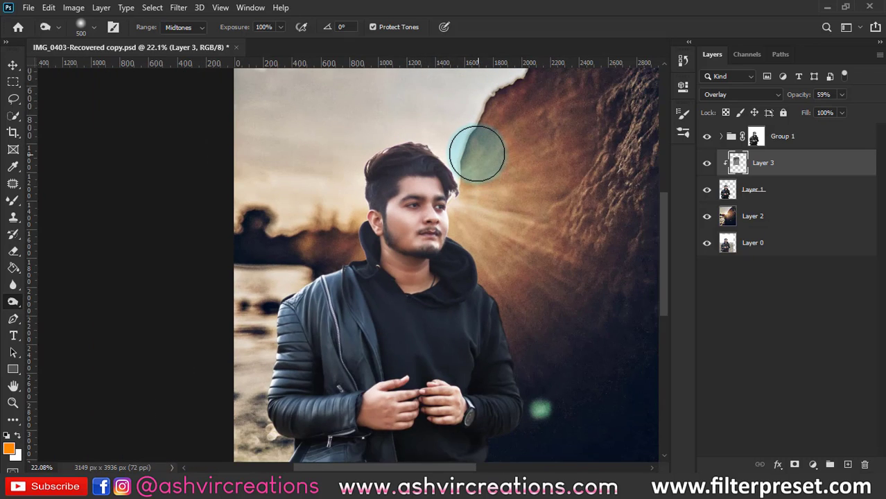
{"action": "key", "text": "v"}
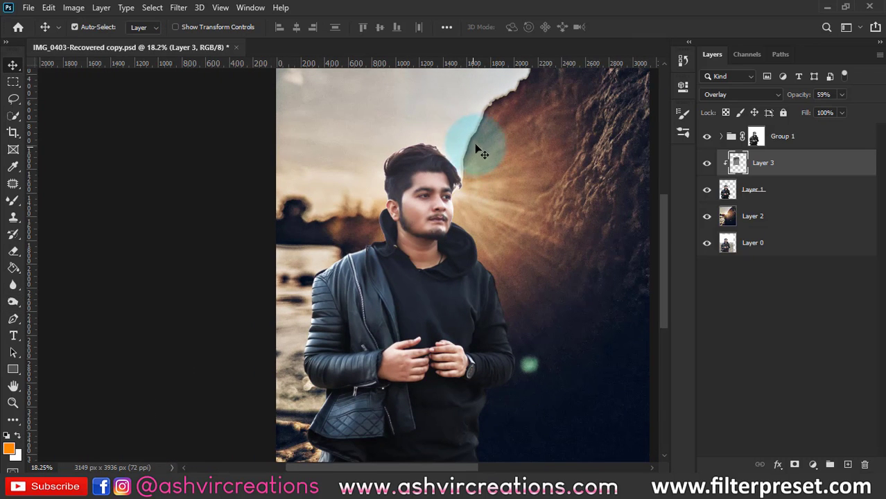
{"action": "left_click_drag", "start_coordinate": [471, 145], "coordinate": [454, 170]}
{"action": "scroll", "coordinate": [466, 176], "scroll_direction": "down", "scroll_amount": 2}
{"action": "scroll", "coordinate": [464, 178], "scroll_direction": "up", "scroll_amount": 1}
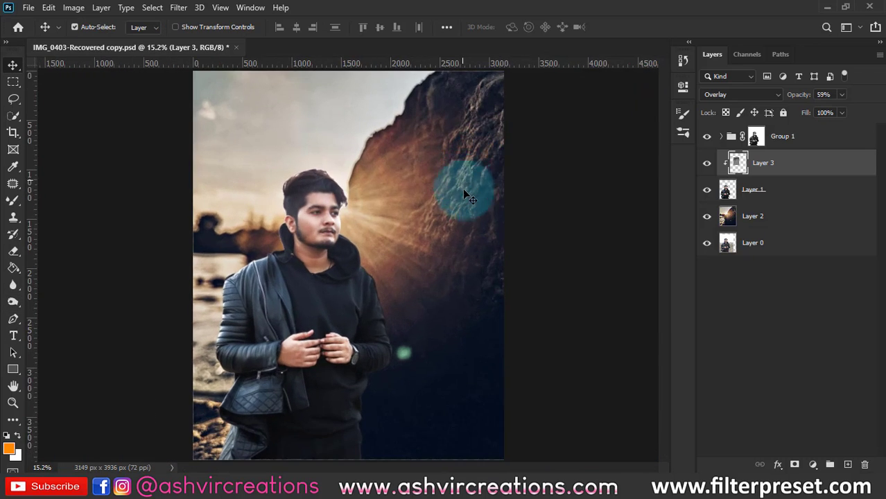
{"action": "key", "text": "b"}
{"action": "key", "text": "v"}
{"action": "left_click_drag", "start_coordinate": [410, 231], "coordinate": [319, 214]}
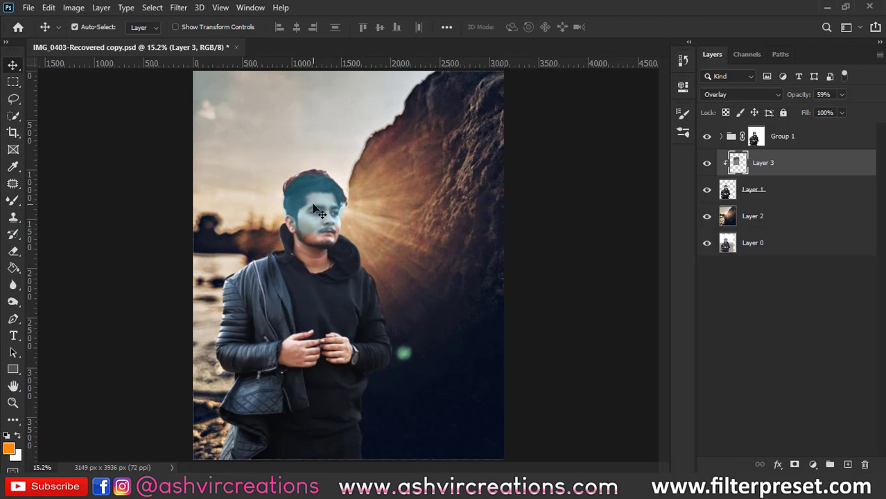
{"action": "scroll", "coordinate": [321, 192], "scroll_direction": "down", "scroll_amount": 1}
Add a Hue/Saturation adjustment layer above Group 1 and set the Greens saturation to -100
{"action": "left_click", "coordinate": [835, 144]}
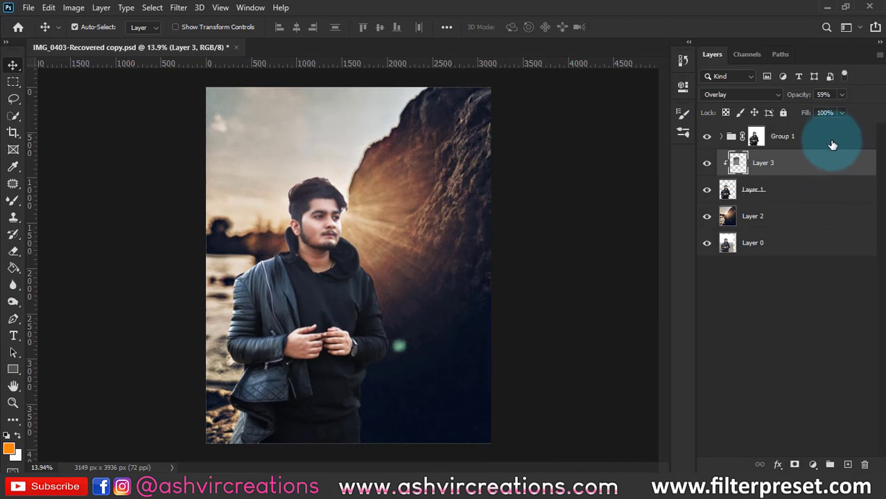
{"action": "left_click", "coordinate": [816, 255]}
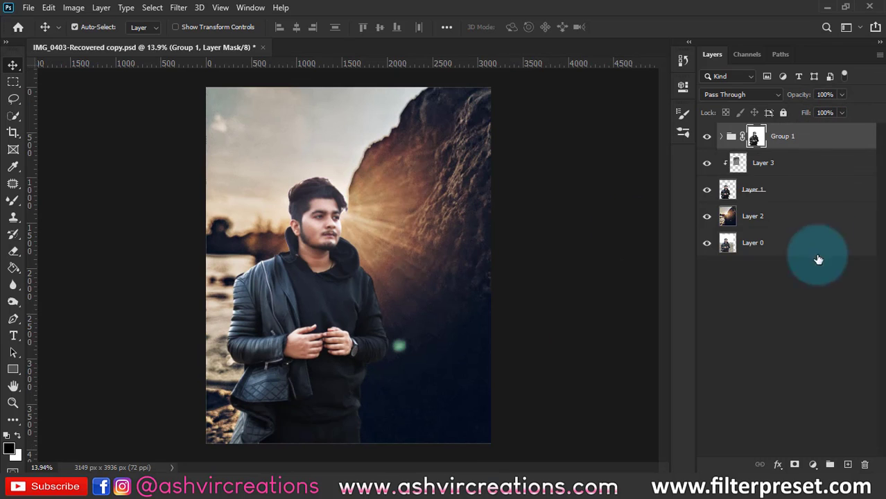
{"action": "left_click", "coordinate": [812, 465]}
{"action": "left_click", "coordinate": [814, 337]}
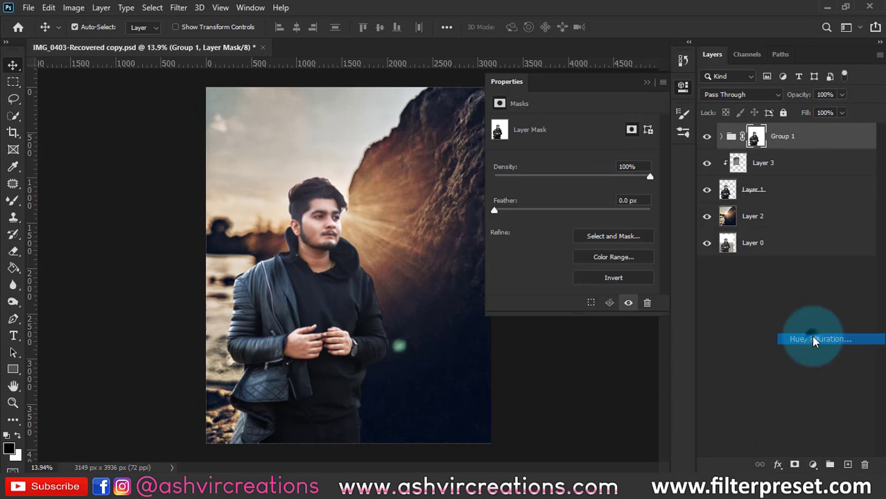
{"action": "left_click", "coordinate": [565, 144]}
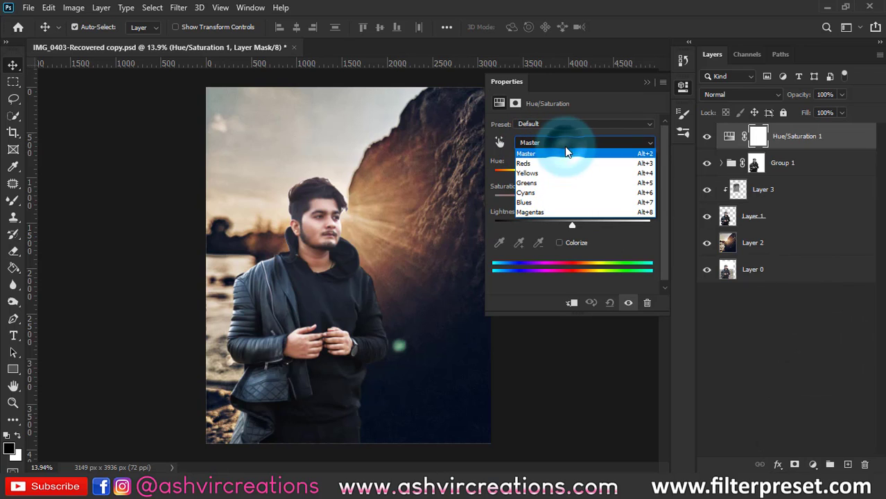
{"action": "left_click", "coordinate": [554, 182]}
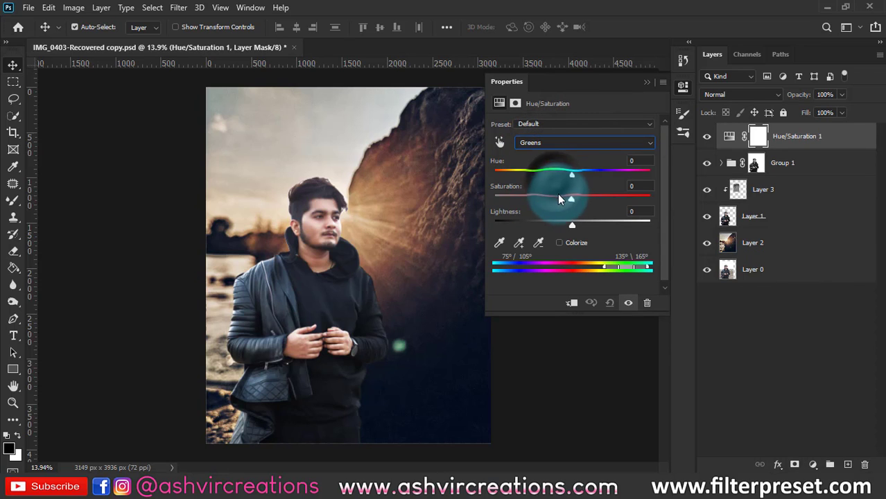
{"action": "left_click_drag", "start_coordinate": [559, 196], "coordinate": [451, 189]}
Set the saturation of both the Cyans and the Blues to -100 in the Hue/Saturation adjustment
{"action": "left_click", "coordinate": [571, 144]}
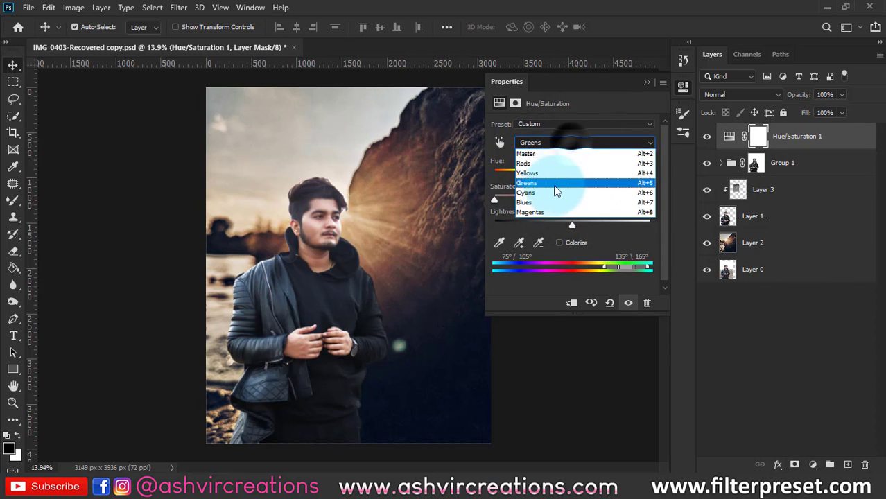
{"action": "left_click", "coordinate": [551, 196]}
{"action": "left_click_drag", "start_coordinate": [549, 194], "coordinate": [448, 196]}
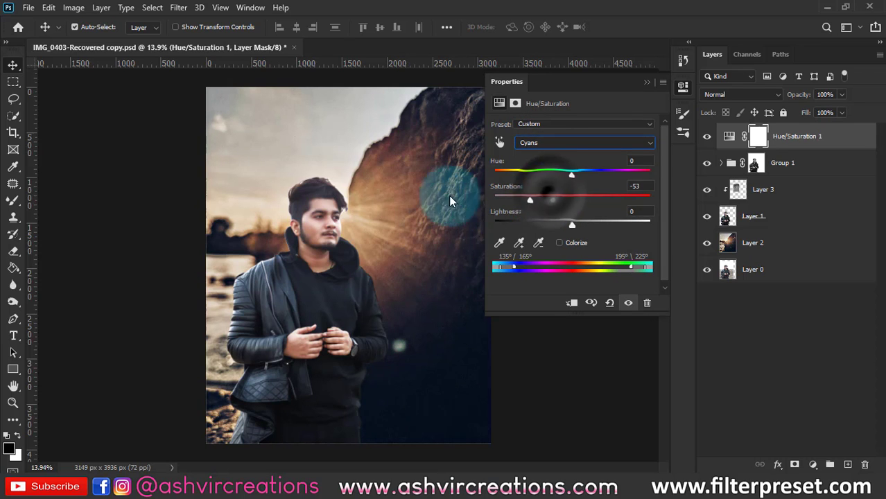
{"action": "left_click", "coordinate": [560, 145]}
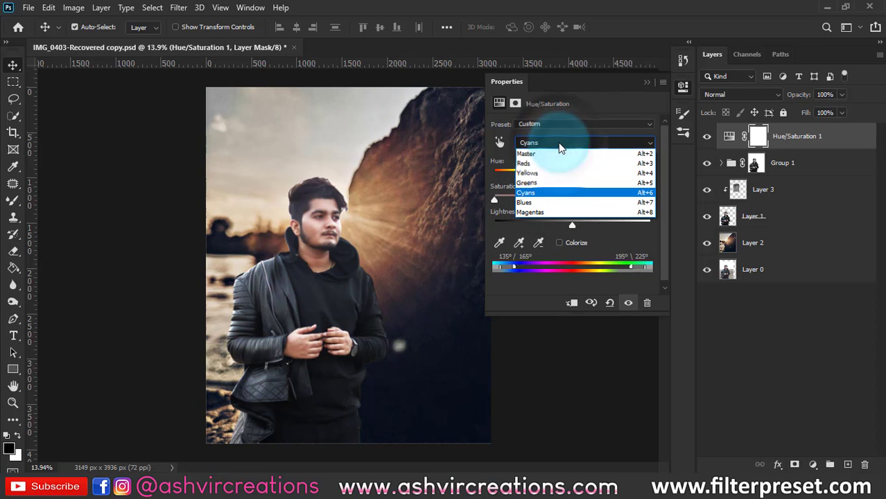
{"action": "left_click", "coordinate": [540, 199]}
{"action": "left_click_drag", "start_coordinate": [539, 201], "coordinate": [452, 198]}
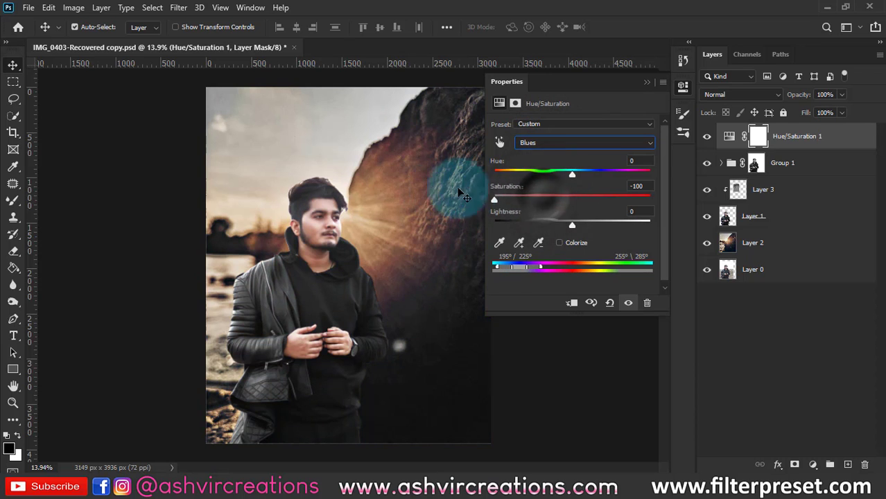
{"action": "left_click", "coordinate": [647, 82]}
Compare the face and the whole composite with the Hue/Saturation adjustment hidden and shown
{"action": "left_click", "coordinate": [338, 276]}
{"action": "scroll", "coordinate": [338, 276], "scroll_direction": "up", "scroll_amount": 3}
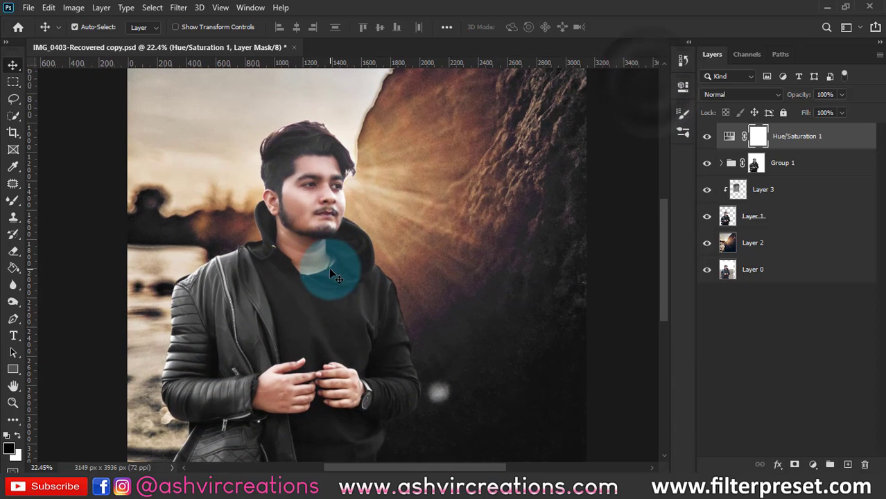
{"action": "scroll", "coordinate": [272, 150], "scroll_direction": "up", "scroll_amount": 3}
{"action": "scroll", "coordinate": [272, 151], "scroll_direction": "up", "scroll_amount": 1}
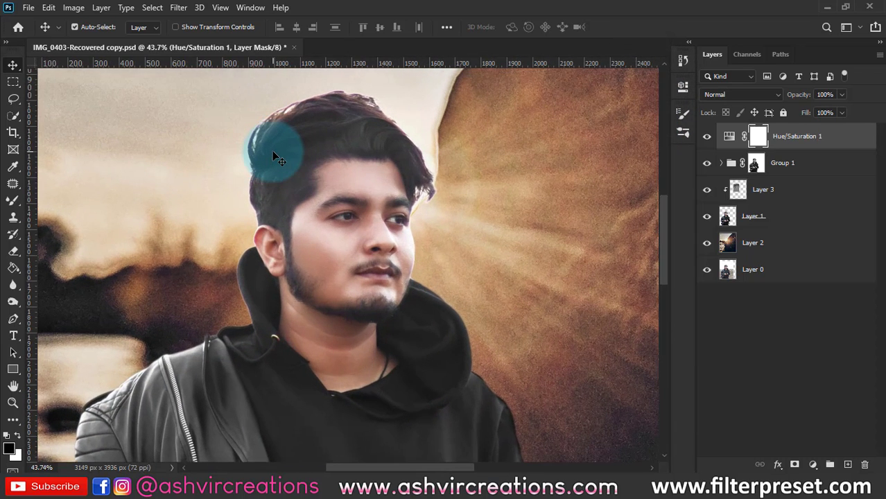
{"action": "left_click", "coordinate": [782, 153]}
{"action": "left_click", "coordinate": [713, 136]}
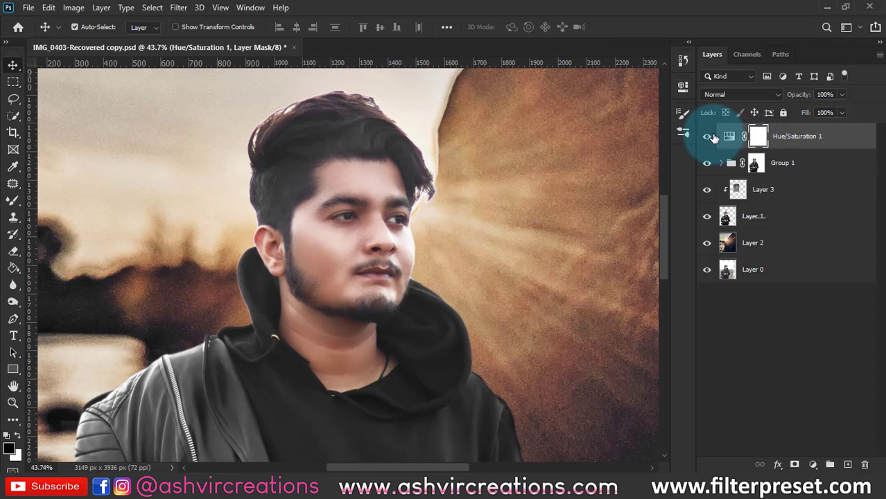
{"action": "left_click", "coordinate": [708, 137]}
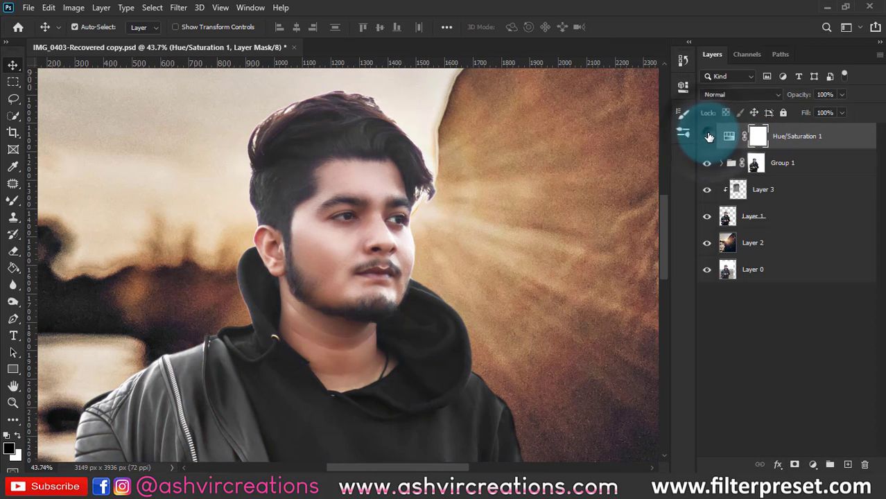
{"action": "scroll", "coordinate": [516, 187], "scroll_direction": "down", "scroll_amount": 10}
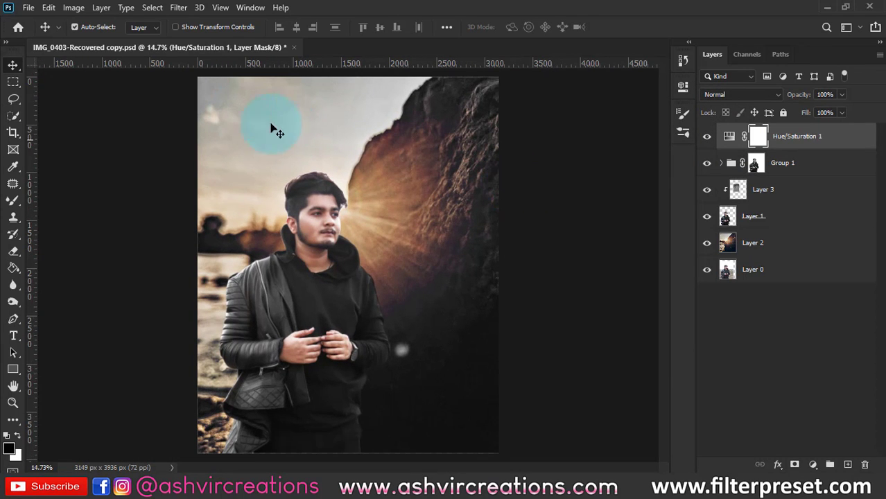
{"action": "scroll", "coordinate": [239, 117], "scroll_direction": "up", "scroll_amount": 2}
{"action": "scroll", "coordinate": [240, 115], "scroll_direction": "down", "scroll_amount": 3}
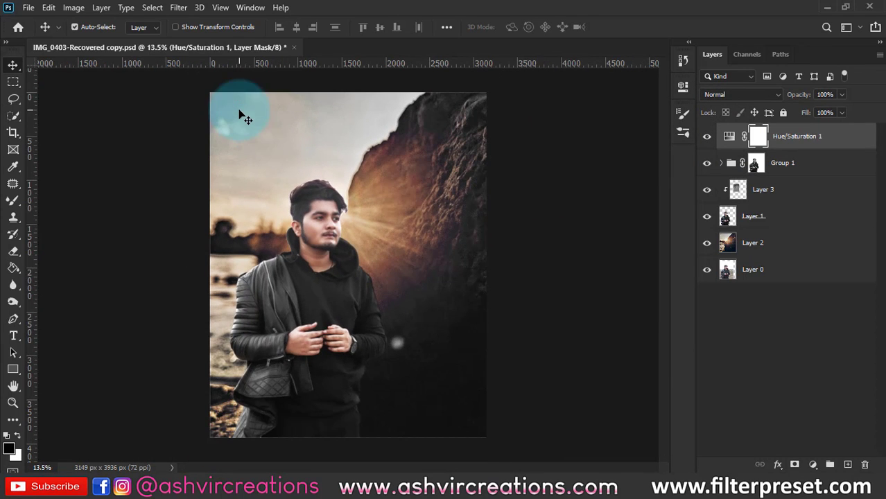
{"action": "left_click", "coordinate": [706, 137]}
{"action": "scroll", "coordinate": [376, 195], "scroll_direction": "up", "scroll_amount": 3}
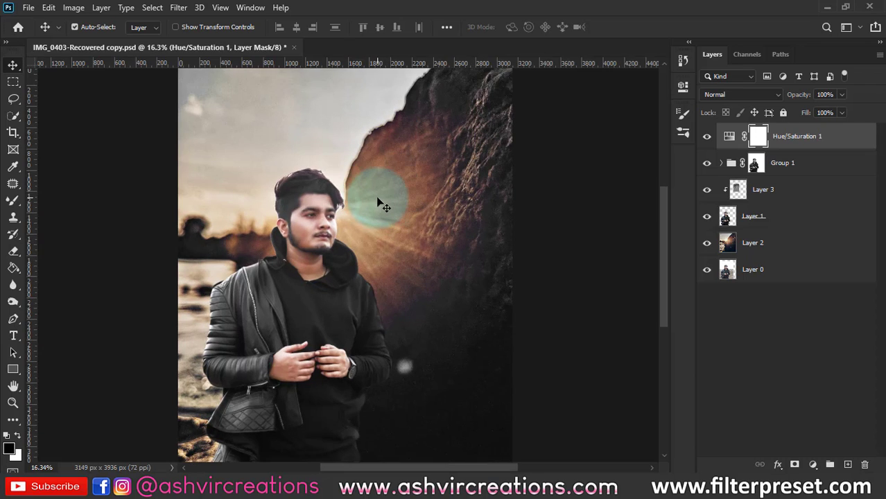
{"action": "scroll", "coordinate": [310, 222], "scroll_direction": "up", "scroll_amount": 4}
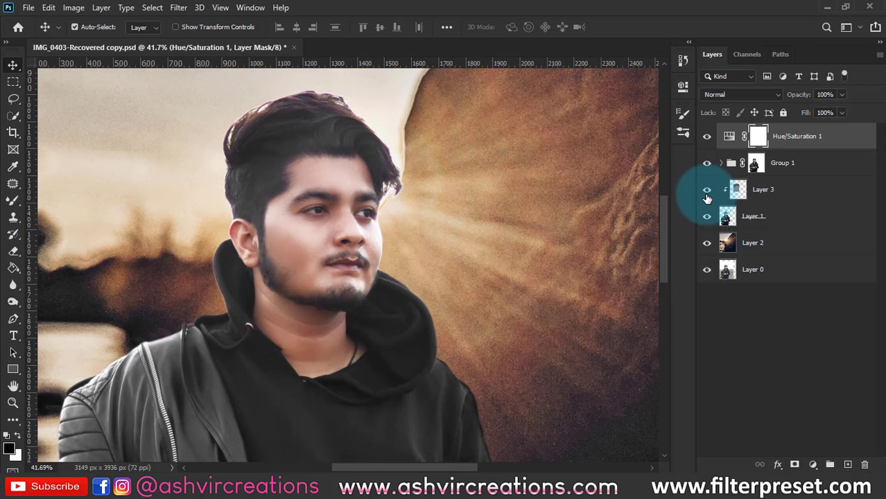
Compare the face and hair shading with the clipped Layer 3 hidden and shown
{"action": "left_click", "coordinate": [707, 191]}
{"action": "left_click", "coordinate": [708, 192]}
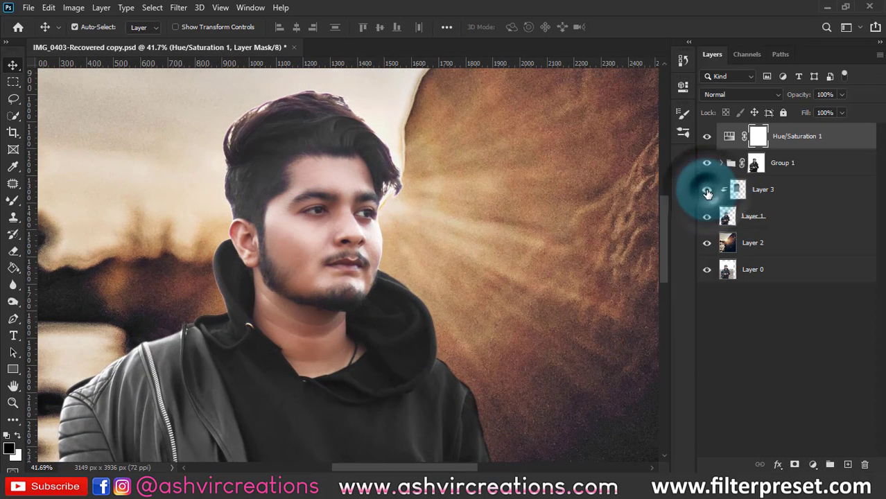
{"action": "left_click", "coordinate": [707, 192]}
{"action": "left_click", "coordinate": [707, 191]}
{"action": "left_click", "coordinate": [707, 192]}
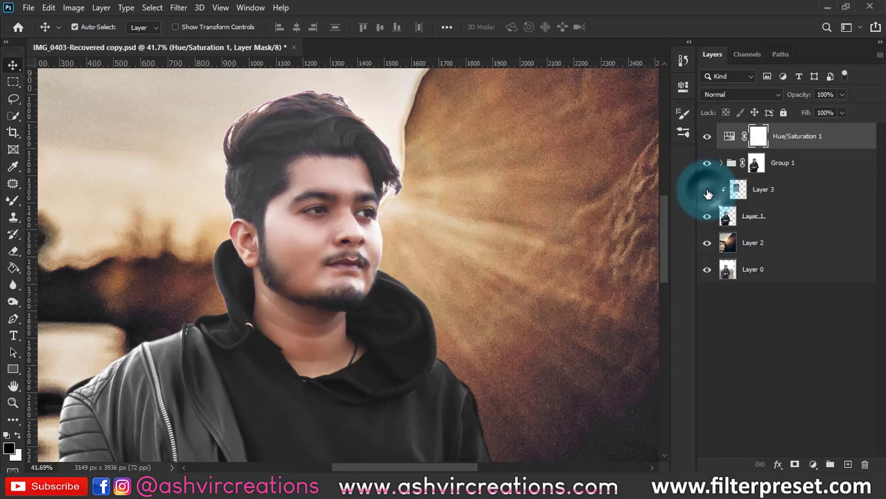
{"action": "left_click", "coordinate": [707, 192]}
Check the composite with Group 1 hidden and shown, and lower the group's opacity to 78%
{"action": "scroll", "coordinate": [336, 215], "scroll_direction": "down", "scroll_amount": 3}
{"action": "scroll", "coordinate": [336, 215], "scroll_direction": "down", "scroll_amount": 1}
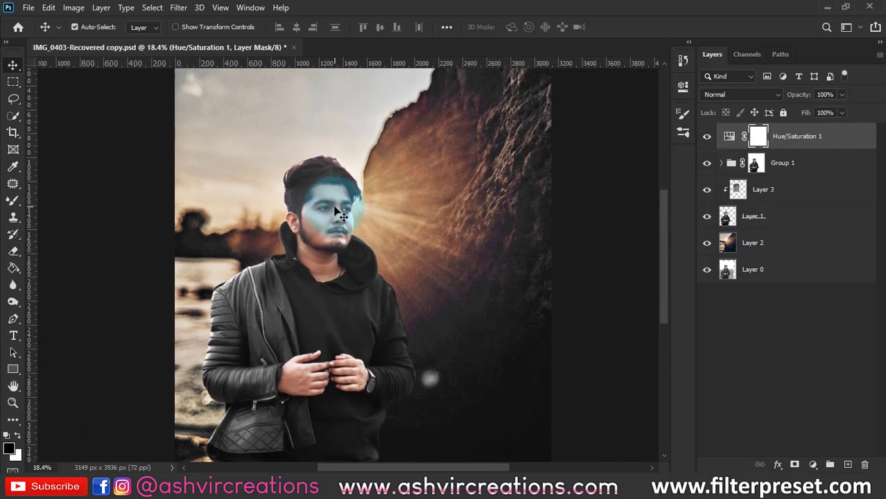
{"action": "scroll", "coordinate": [335, 209], "scroll_direction": "down", "scroll_amount": 1}
{"action": "left_click", "coordinate": [707, 163]}
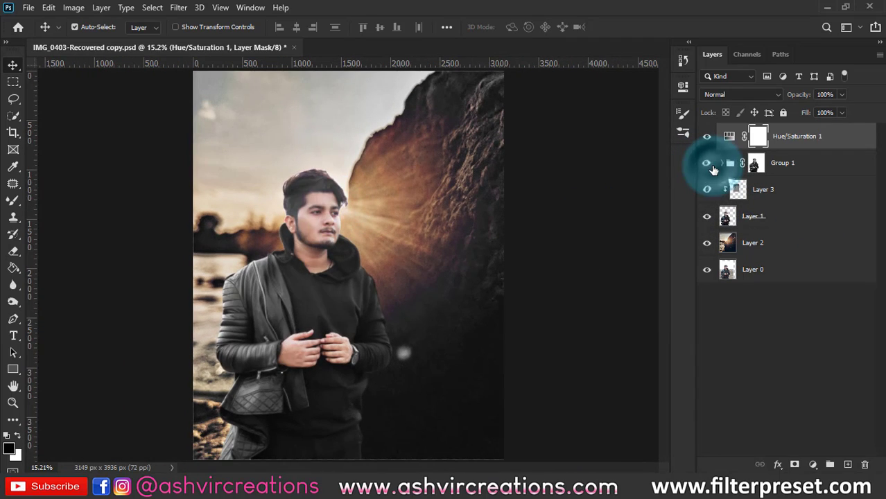
{"action": "left_click", "coordinate": [707, 164]}
{"action": "left_click", "coordinate": [794, 166]}
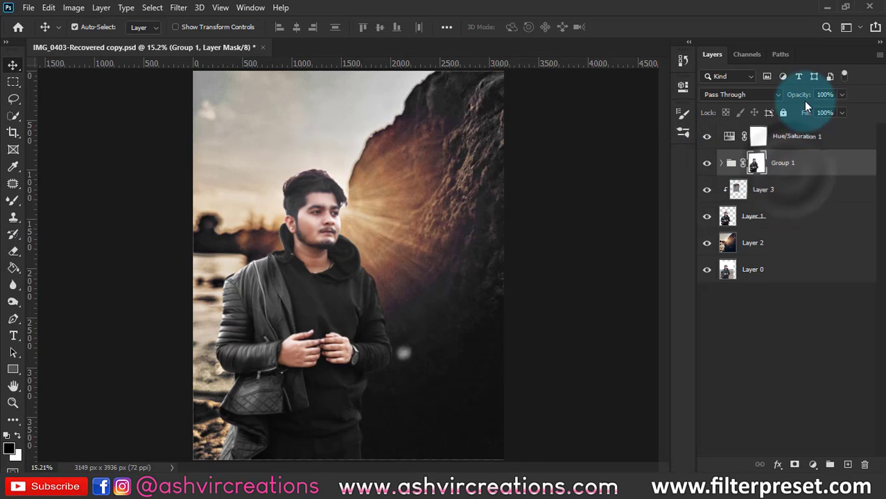
{"action": "left_click_drag", "start_coordinate": [806, 102], "coordinate": [787, 97]}
Compare the upper body and rock background with the reduced-opacity Group 1 hidden and shown
{"action": "scroll", "coordinate": [326, 233], "scroll_direction": "up", "scroll_amount": 4}
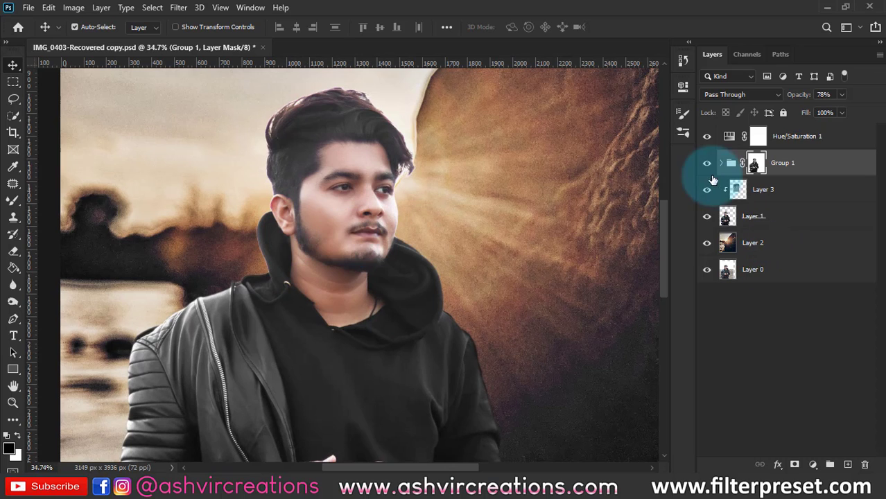
{"action": "left_click", "coordinate": [707, 164]}
{"action": "left_click", "coordinate": [707, 163]}
{"action": "left_click", "coordinate": [707, 164]}
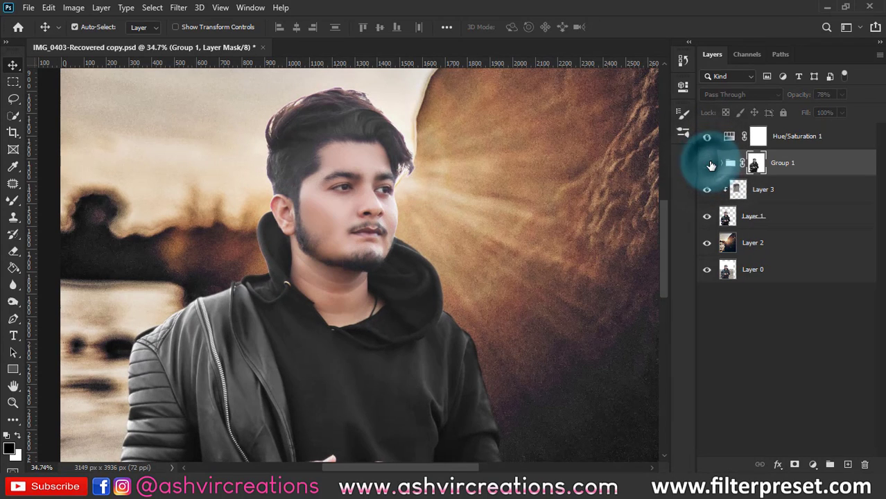
{"action": "left_click", "coordinate": [708, 164]}
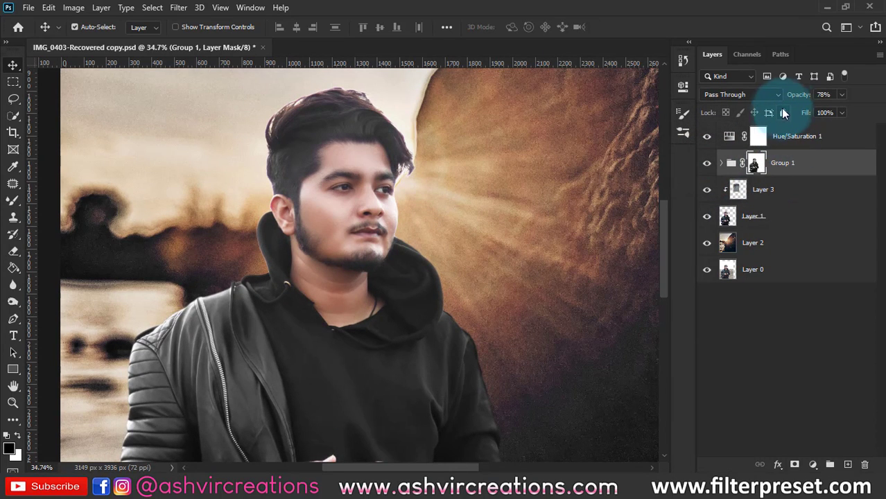
Lower Group 1's opacity to 76% and compare the portrait with the group hidden and shown
{"action": "left_click", "coordinate": [705, 163]}
{"action": "left_click", "coordinate": [704, 162]}
{"action": "scroll", "coordinate": [481, 180], "scroll_direction": "down", "scroll_amount": 6}
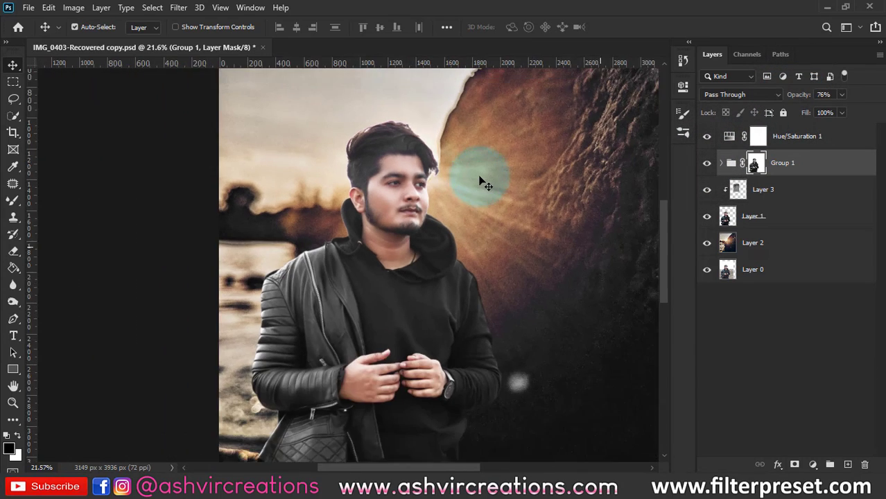
Try merging all layers from Layer 2 up to Hue/Saturation 1 into one, and undo the merge
{"action": "left_click", "coordinate": [789, 244]}
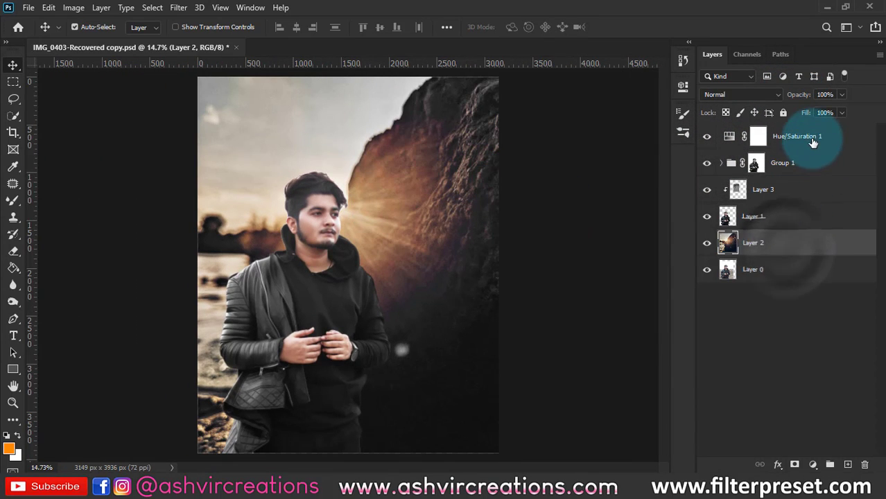
{"action": "left_click", "coordinate": [812, 138], "text": "shift"}
{"action": "right_click", "coordinate": [813, 140]}
{"action": "left_click", "coordinate": [783, 384]}
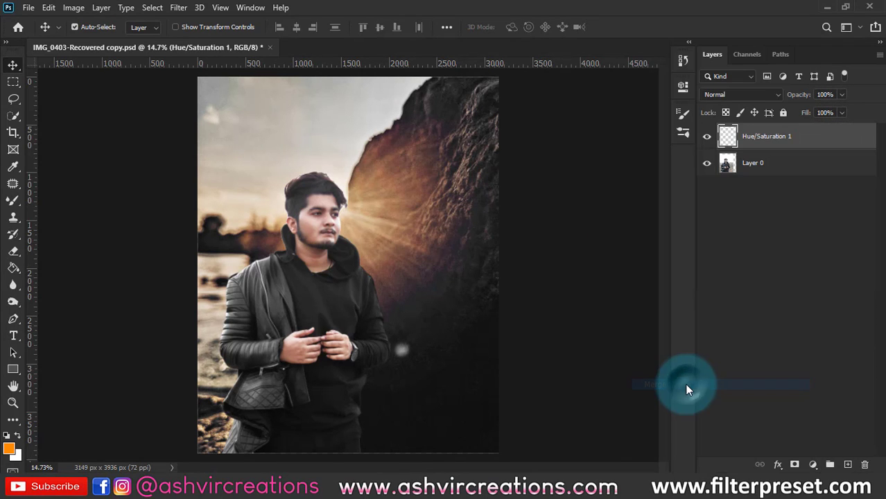
{"action": "key", "text": "ctrl+z"}
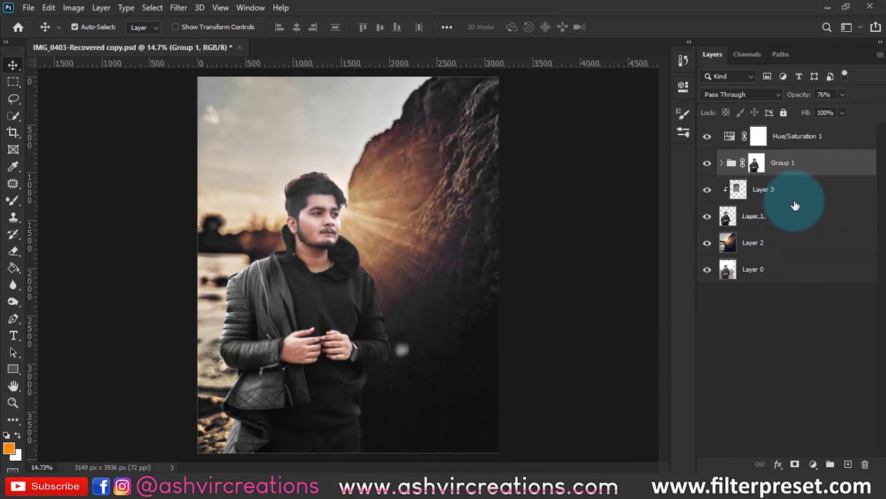
Open the flare image 1 (2).jpg and bring it into the portrait document directly above Layer 2
{"action": "left_click", "coordinate": [799, 205]}
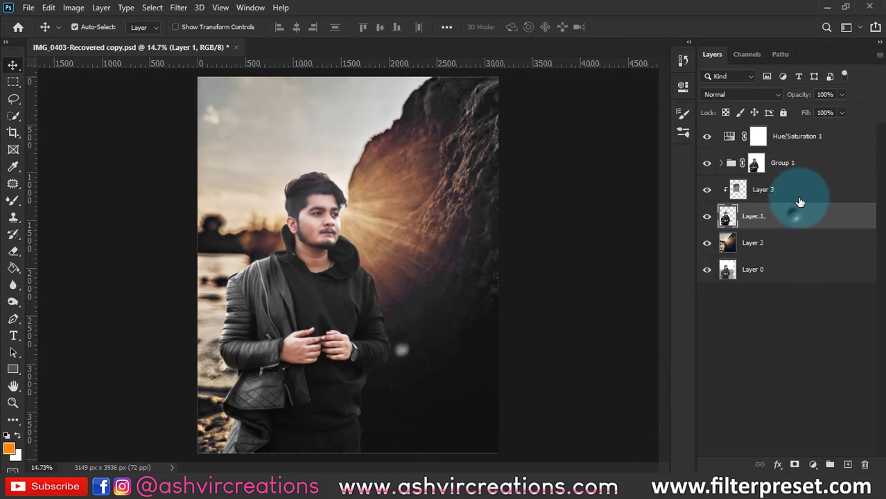
{"action": "left_click", "coordinate": [782, 241]}
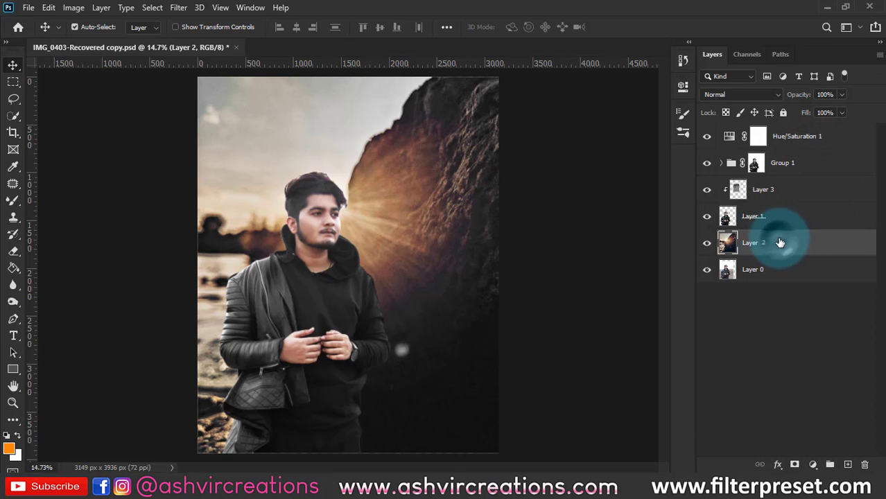
{"action": "left_click", "coordinate": [28, 7]}
{"action": "left_click", "coordinate": [31, 32]}
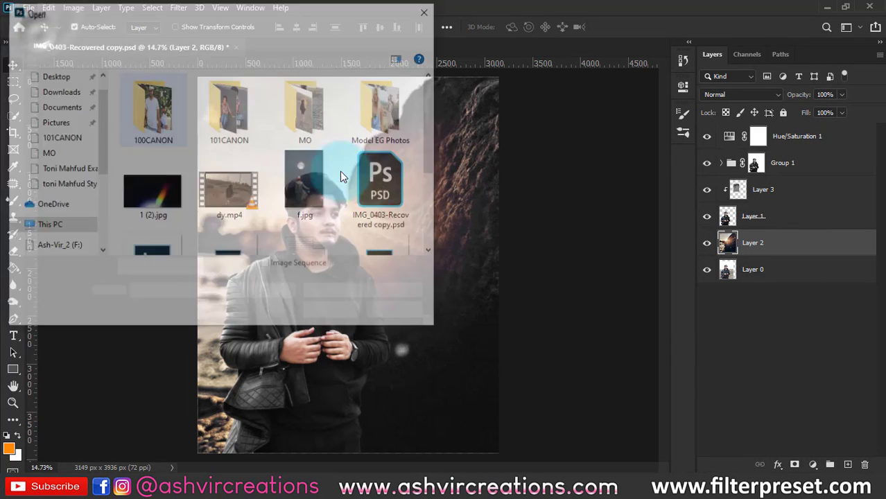
{"action": "double_click", "coordinate": [142, 201]}
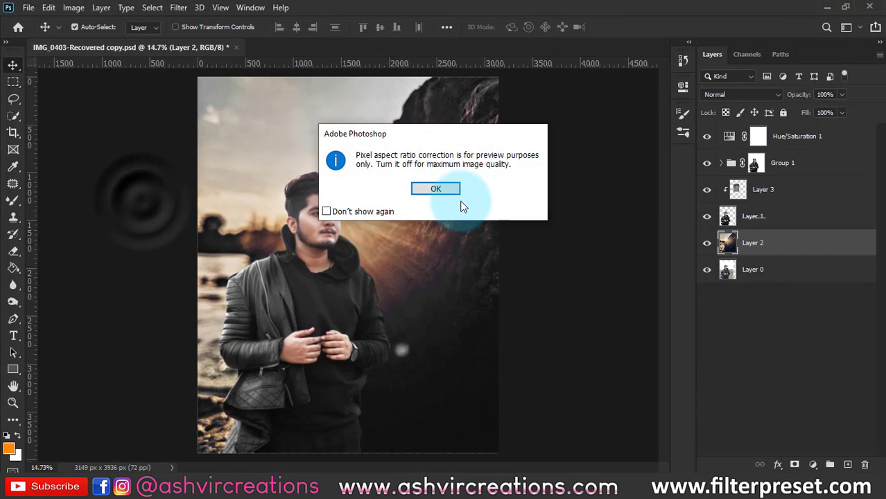
{"action": "left_click", "coordinate": [436, 190]}
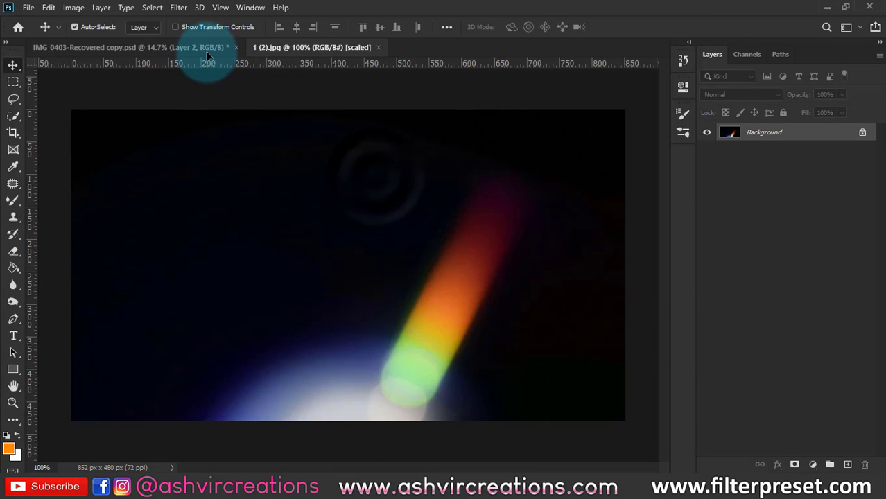
{"action": "left_click_drag", "start_coordinate": [206, 51], "coordinate": [306, 131]}
{"action": "key", "text": "ctrl"}
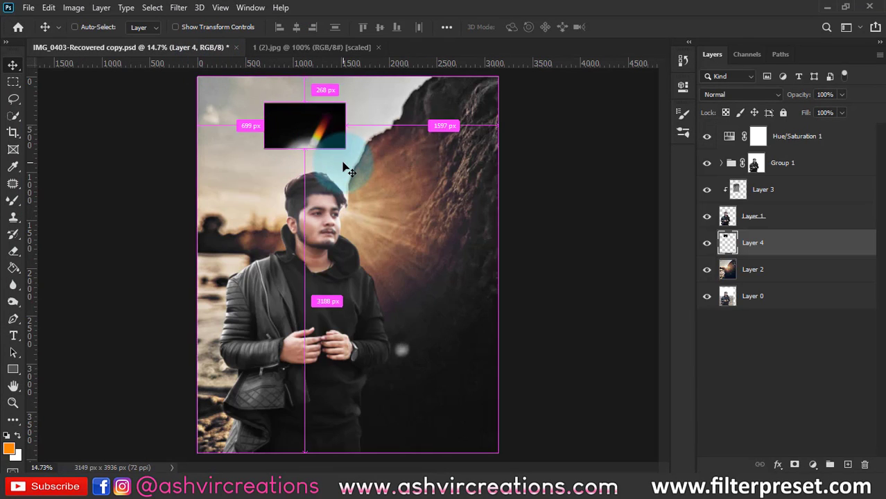
Set the flare layer to Screen, scale it to about 400% and rotate it about 111° beside the man's face
{"action": "key", "text": "ctrl+t"}
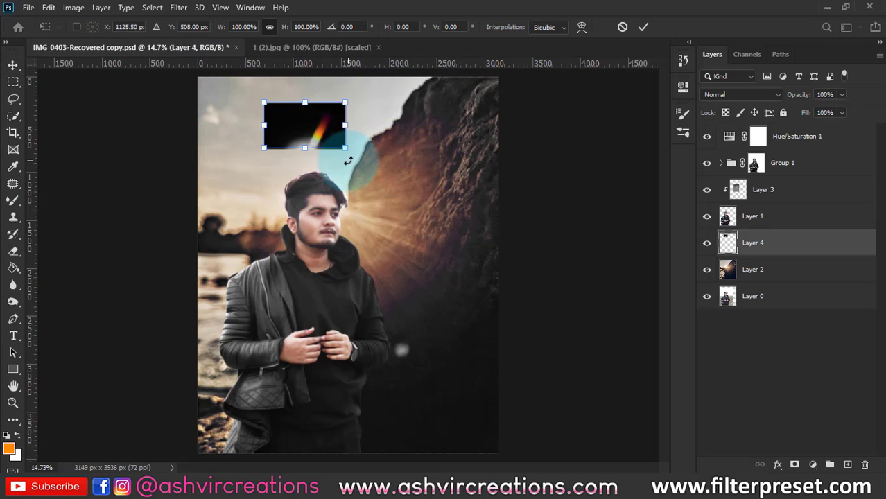
{"action": "left_click", "coordinate": [722, 94]}
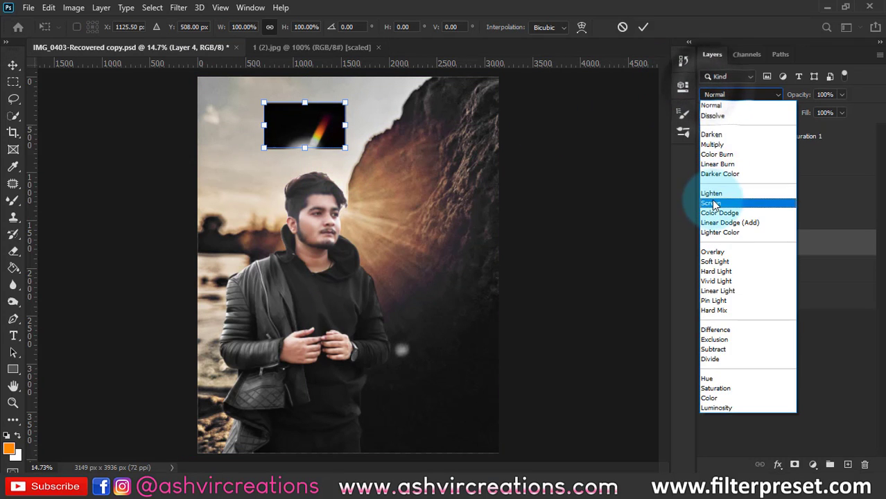
{"action": "left_click", "coordinate": [711, 203]}
{"action": "left_click_drag", "start_coordinate": [459, 172], "coordinate": [297, 293]}
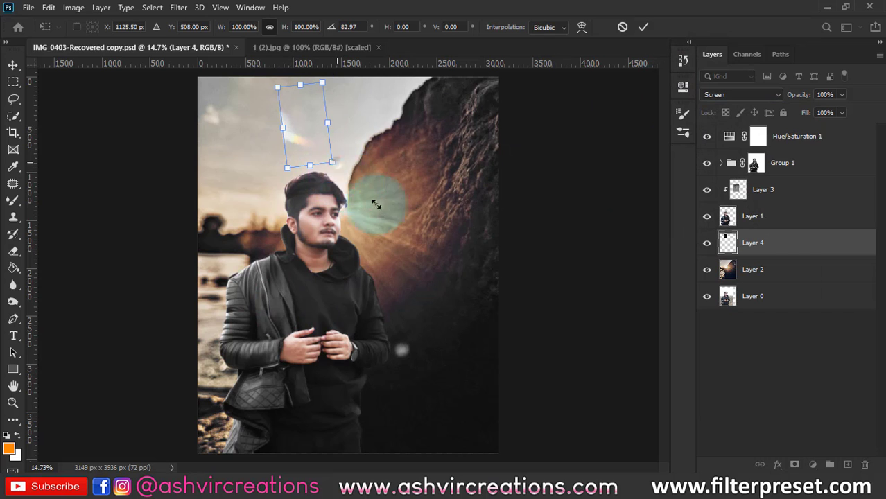
{"action": "left_click_drag", "start_coordinate": [376, 204], "coordinate": [415, 275]}
{"action": "left_click_drag", "start_coordinate": [277, 139], "coordinate": [378, 199]}
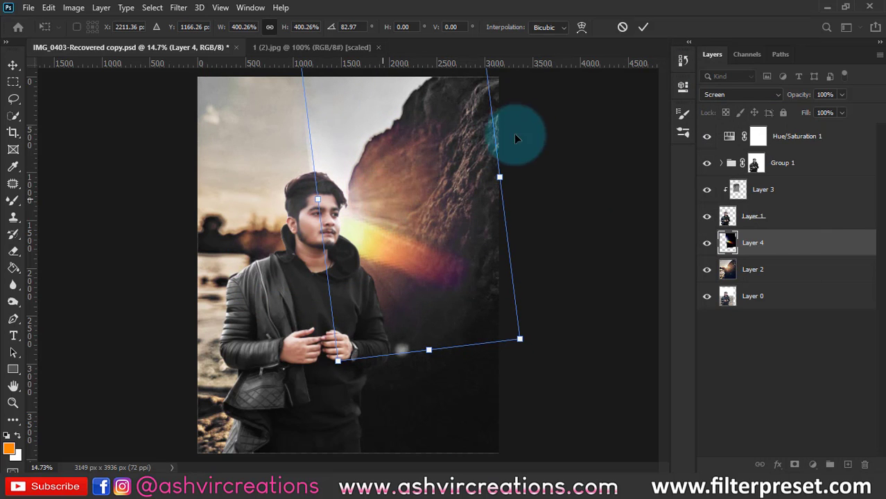
{"action": "left_click_drag", "start_coordinate": [515, 139], "coordinate": [541, 208]}
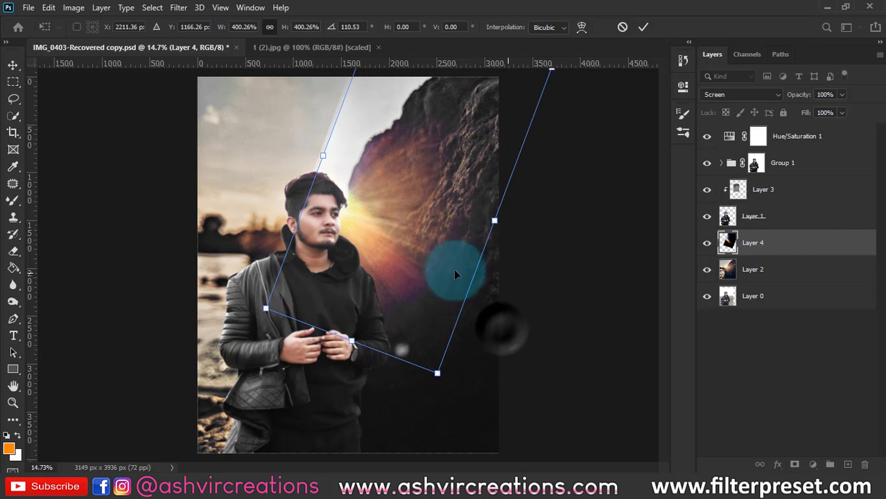
{"action": "mouse_move", "coordinate": [364, 263]}
{"action": "left_mouse_down"}
{"action": "mouse_move", "coordinate": [390, 174]}
{"action": "mouse_move", "coordinate": [377, 274]}
{"action": "left_mouse_up"}
{"action": "key", "text": "Return"}
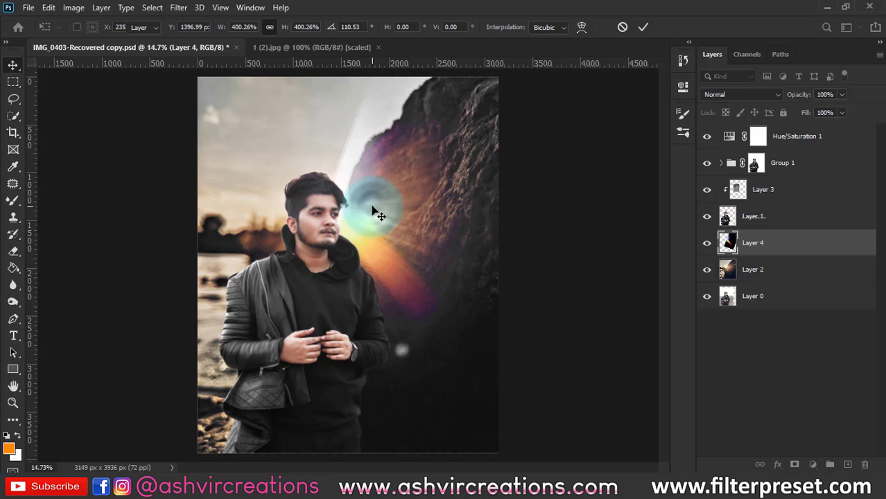
Rotate the flare about -32.5° and reposition it so its bright end sits on the sun beside the man's face
{"action": "scroll", "coordinate": [371, 208], "scroll_direction": "up", "scroll_amount": 1}
{"action": "left_click_drag", "start_coordinate": [372, 208], "coordinate": [403, 230]}
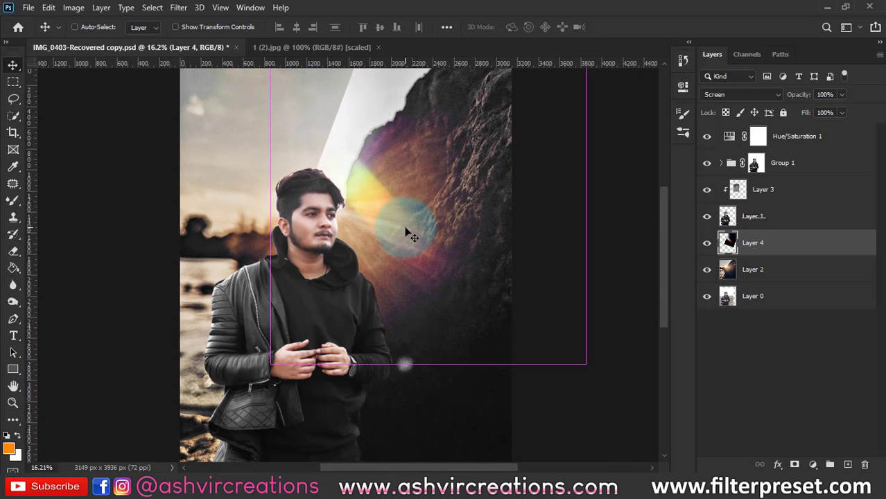
{"action": "key", "text": "ctrl+t"}
{"action": "left_click_drag", "start_coordinate": [333, 409], "coordinate": [469, 369]}
{"action": "left_click_drag", "start_coordinate": [400, 211], "coordinate": [369, 206]}
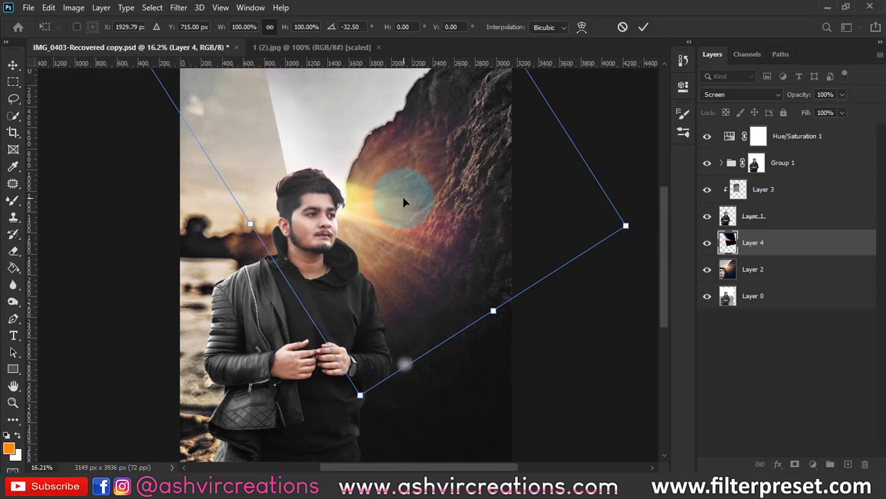
{"action": "key", "text": "Return"}
Erase the flare layer's hard edge in the sky with a soft round 1000 px eraser at 100% opacity
{"action": "key", "text": "ctrl+minus"}
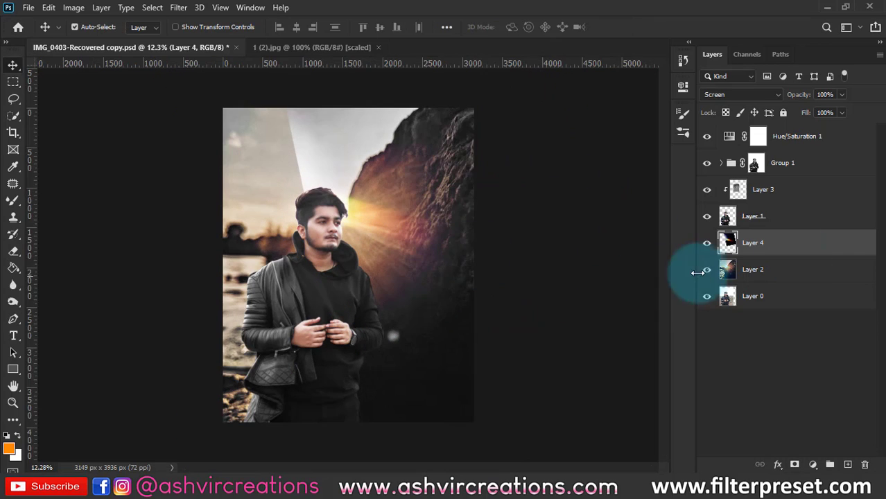
{"action": "left_click", "coordinate": [15, 255]}
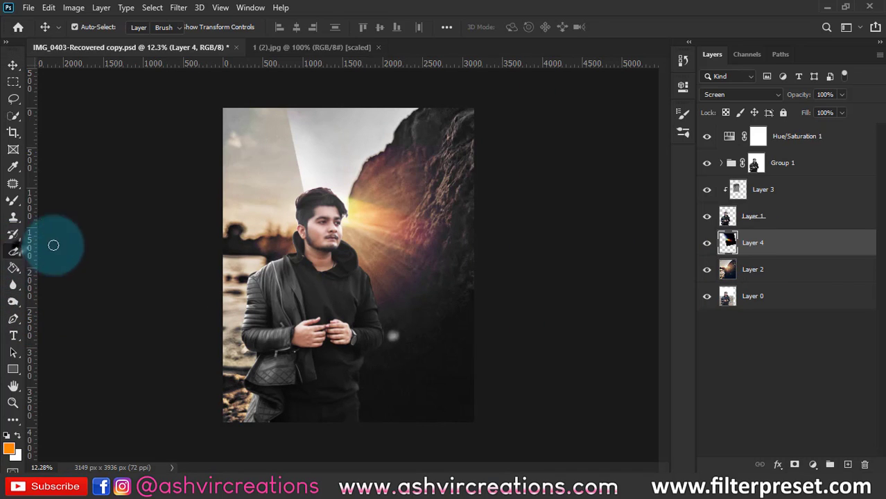
{"action": "left_click", "coordinate": [251, 191]}
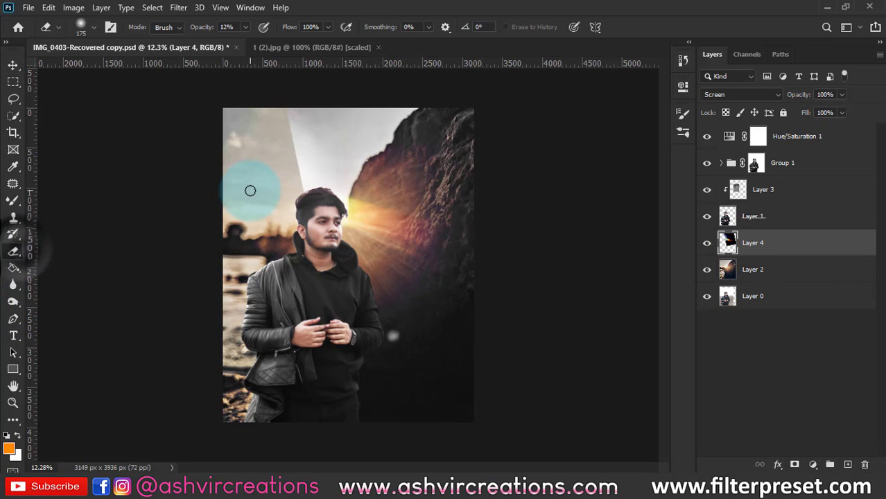
{"action": "key", "text": "]"}
{"action": "left_click_drag", "start_coordinate": [287, 189], "coordinate": [286, 159]}
{"action": "right_click", "coordinate": [286, 171]}
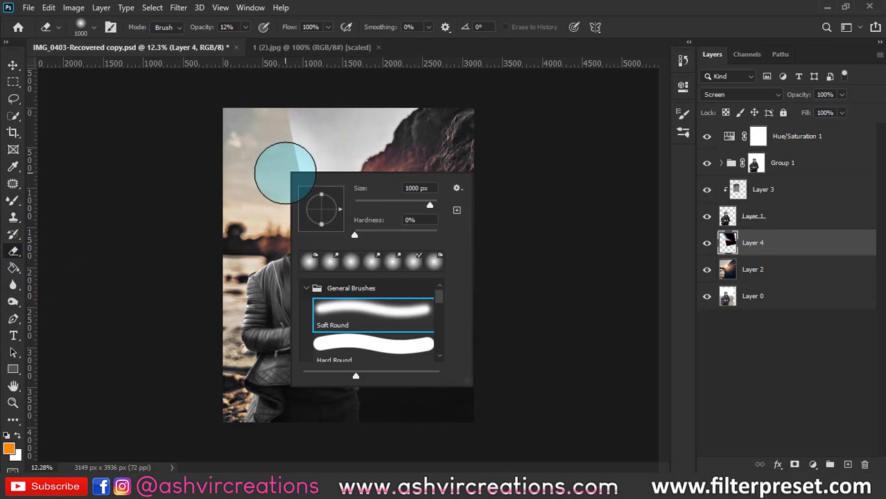
{"action": "double_click", "coordinate": [355, 310]}
{"action": "left_click_drag", "start_coordinate": [286, 194], "coordinate": [286, 116]}
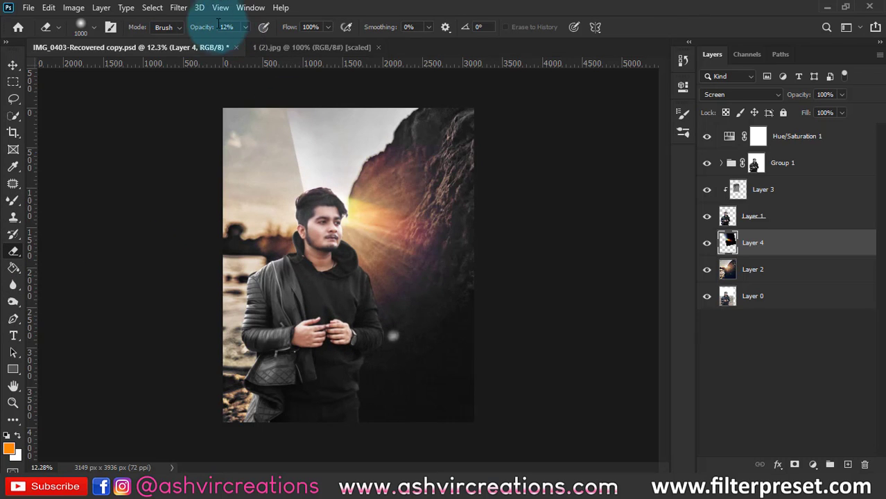
{"action": "left_click_drag", "start_coordinate": [203, 27], "coordinate": [354, 31]}
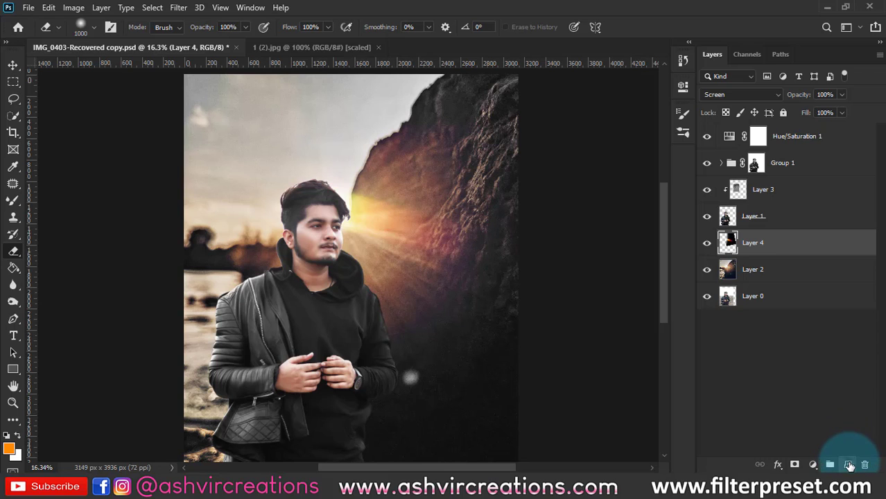
Add a new layer above the flare and set up the Brush tool with the light orange foreground color ffaf50
{"action": "left_click", "coordinate": [848, 464]}
{"action": "key", "text": "b"}
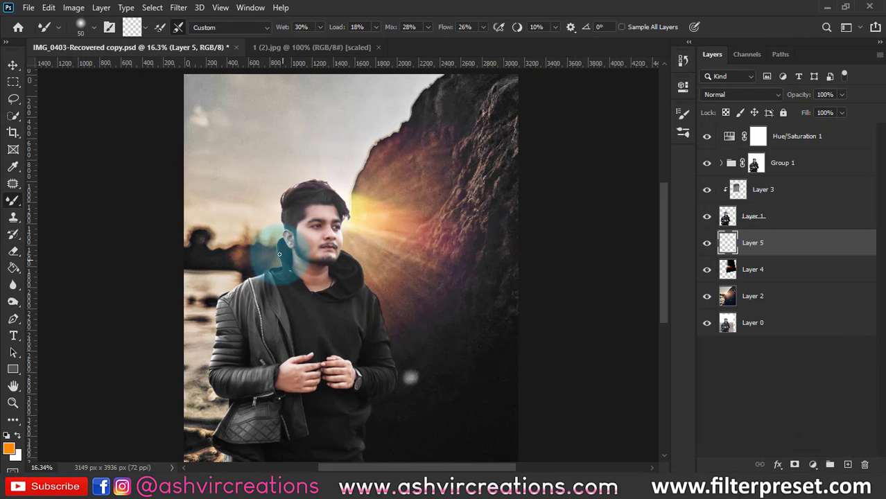
{"action": "right_click", "coordinate": [32, 202]}
{"action": "left_click", "coordinate": [80, 201]}
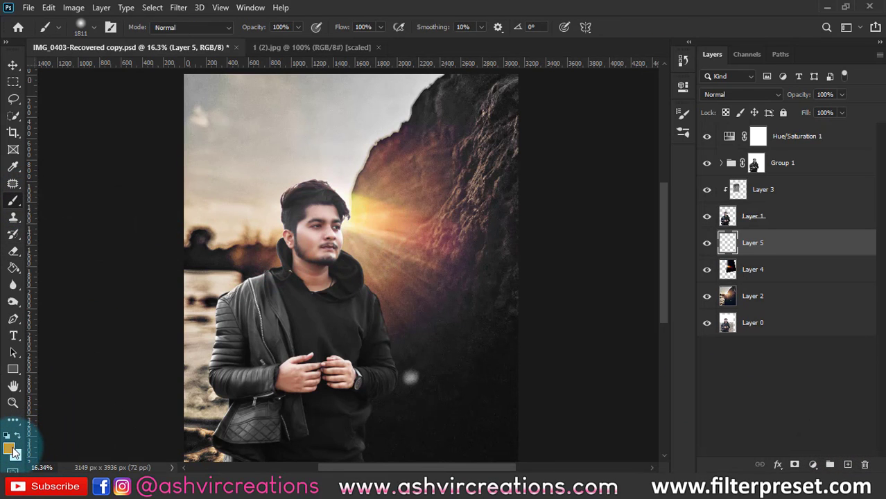
{"action": "left_click", "coordinate": [14, 453]}
{"action": "left_click_drag", "start_coordinate": [494, 148], "coordinate": [465, 83]}
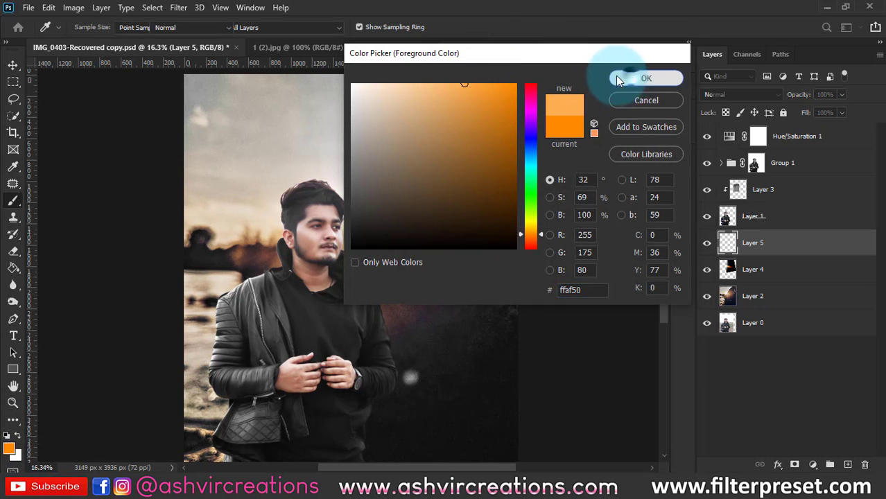
{"action": "left_click", "coordinate": [617, 79]}
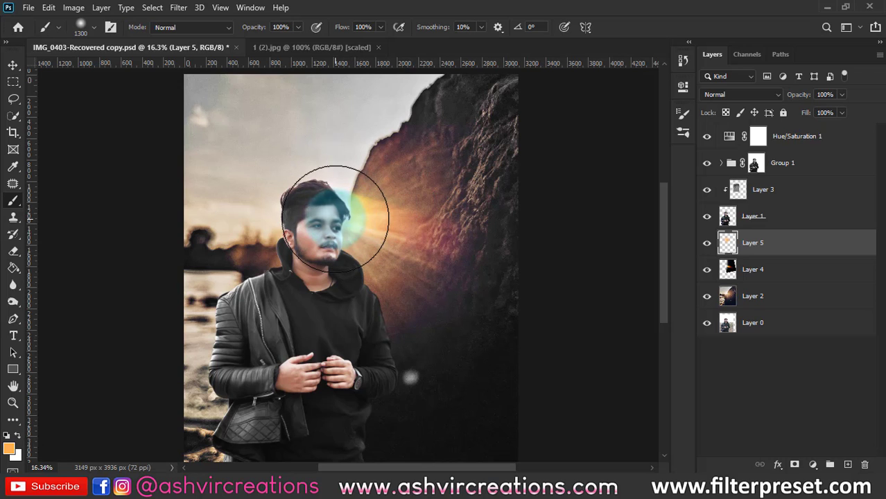
Paint a soft 1300 px orange glow on the dark rock beside the man's elbow and set its layer to Screen
{"action": "left_click", "coordinate": [335, 218]}
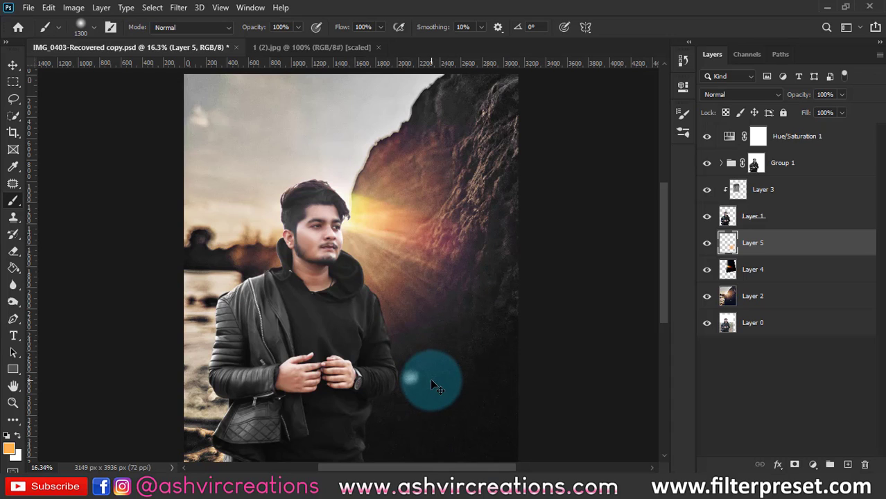
{"action": "left_click", "coordinate": [708, 244]}
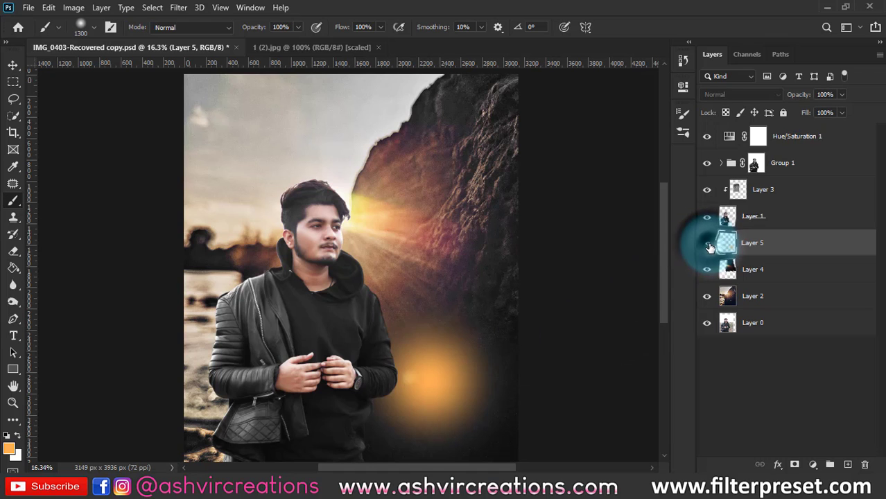
{"action": "left_click", "coordinate": [708, 244]}
{"action": "left_click", "coordinate": [708, 244]}
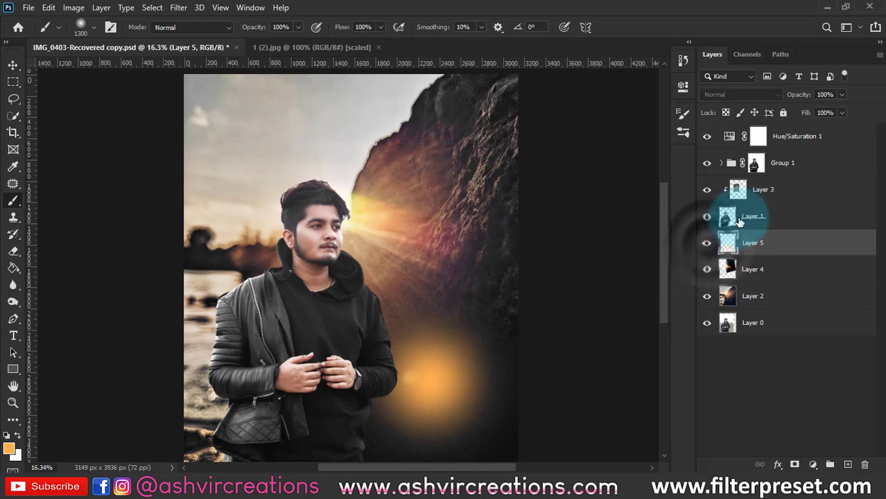
{"action": "left_click", "coordinate": [741, 95]}
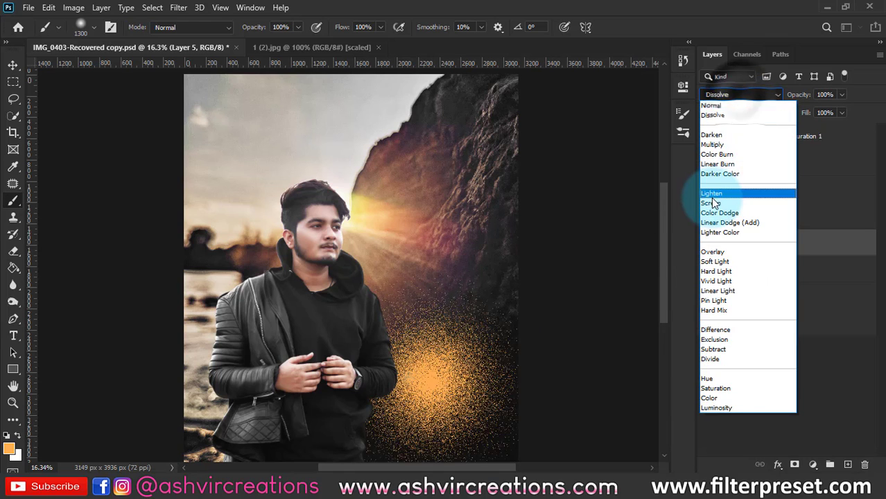
{"action": "left_click", "coordinate": [711, 203]}
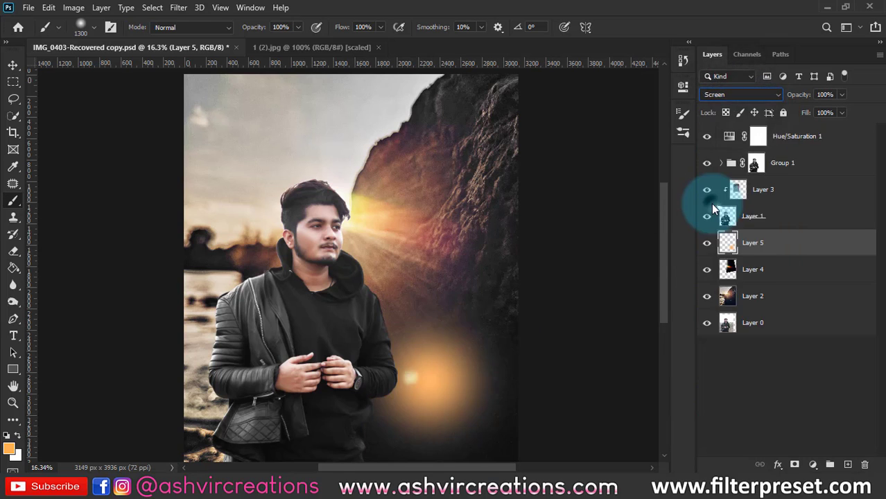
Enlarge the Layer 5 orange glow to about 155% and move it over the sun and the man's head
{"action": "left_click", "coordinate": [12, 65]}
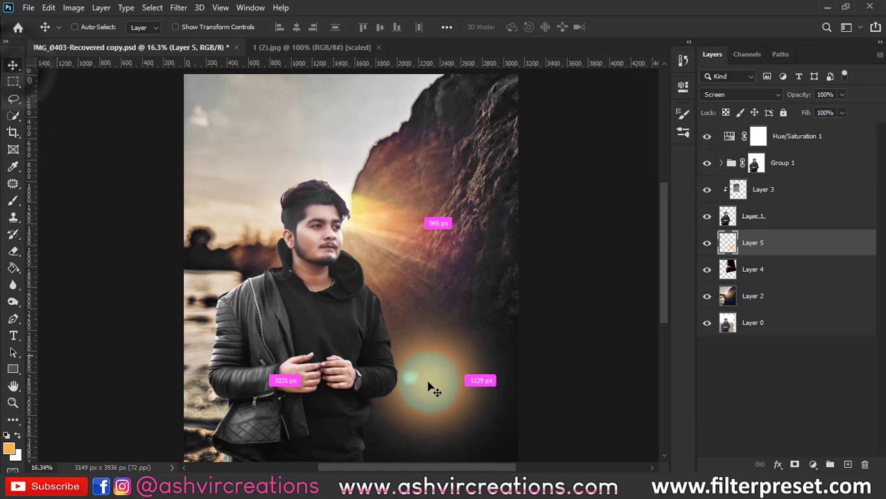
{"action": "key", "text": "ctrl+t"}
{"action": "left_click_drag", "start_coordinate": [464, 406], "coordinate": [489, 352]}
{"action": "mouse_move", "coordinate": [383, 242]}
{"action": "left_mouse_down"}
{"action": "mouse_move", "coordinate": [380, 207]}
{"action": "mouse_move", "coordinate": [384, 231]}
{"action": "left_mouse_up"}
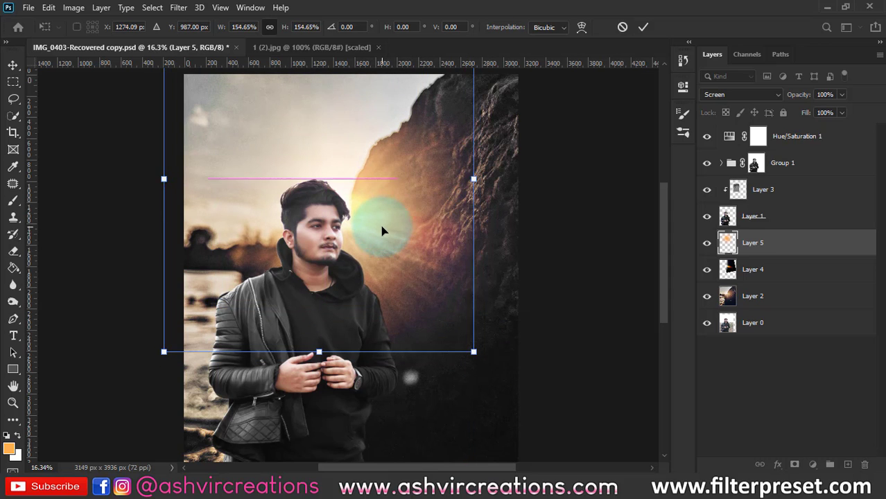
{"action": "key", "text": "Return"}
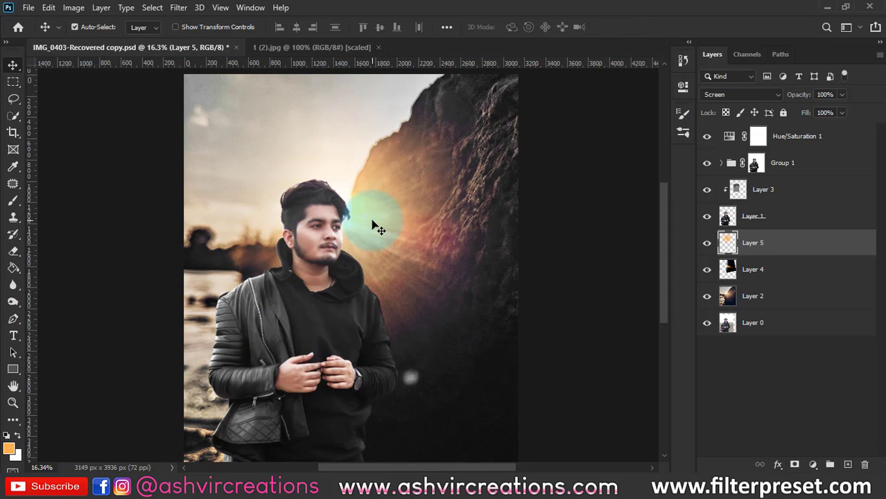
{"action": "left_click", "coordinate": [706, 243]}
{"action": "left_click", "coordinate": [707, 244]}
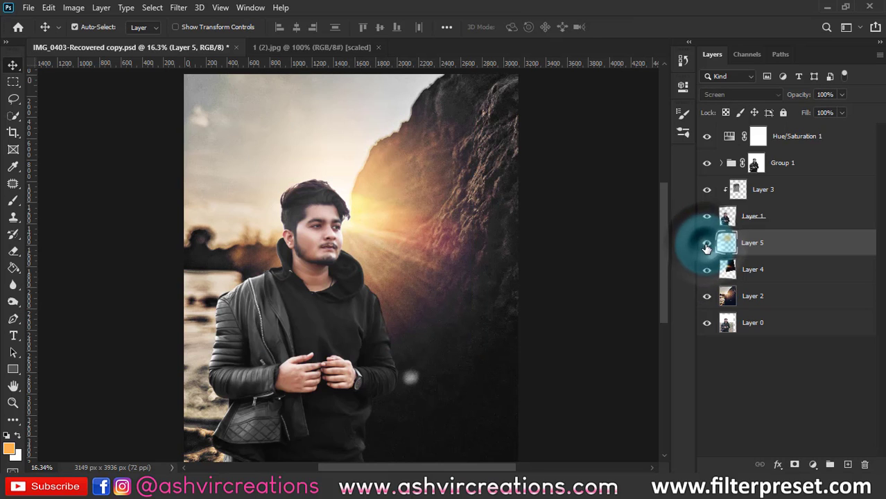
{"action": "left_click", "coordinate": [707, 244]}
{"action": "left_click", "coordinate": [707, 244]}
{"action": "left_click_drag", "start_coordinate": [400, 172], "coordinate": [389, 214]}
Duplicate the Layer 5 glow and move the copy above Hue/Saturation 1, to the top of the layer stack
{"action": "left_click", "coordinate": [778, 254]}
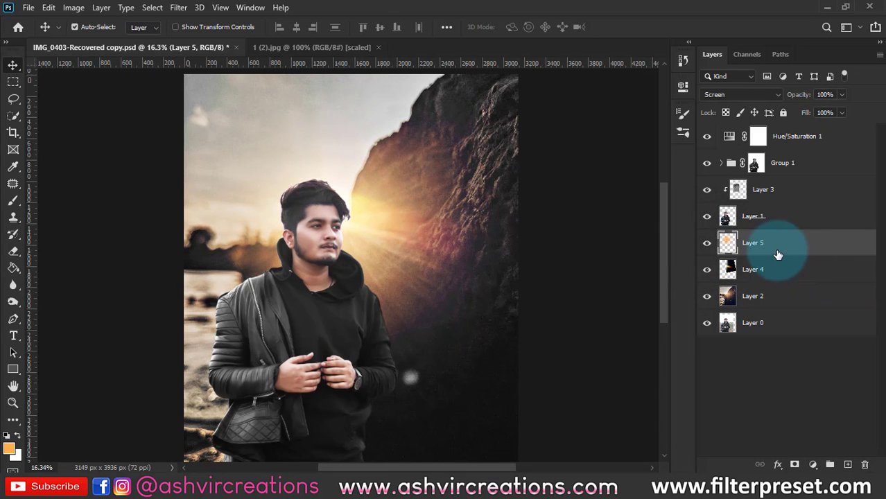
{"action": "key", "text": "ctrl+j"}
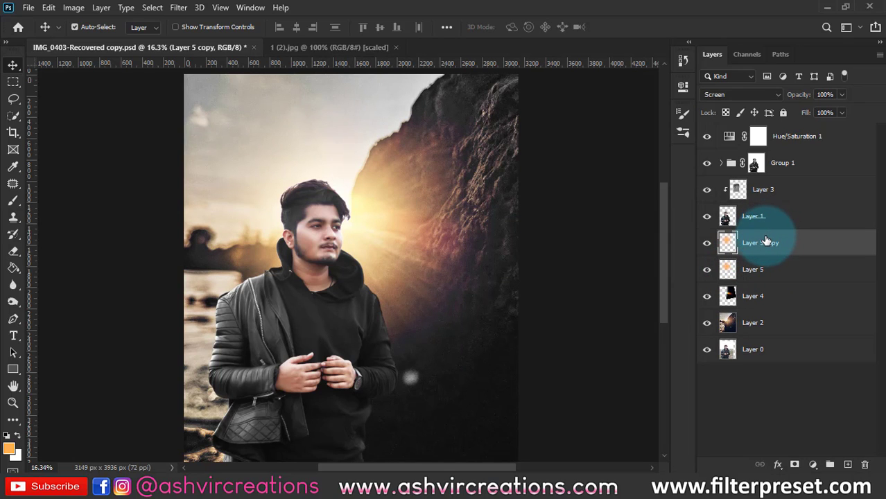
{"action": "left_click_drag", "start_coordinate": [766, 240], "coordinate": [781, 133]}
{"action": "left_click", "coordinate": [419, 298]}
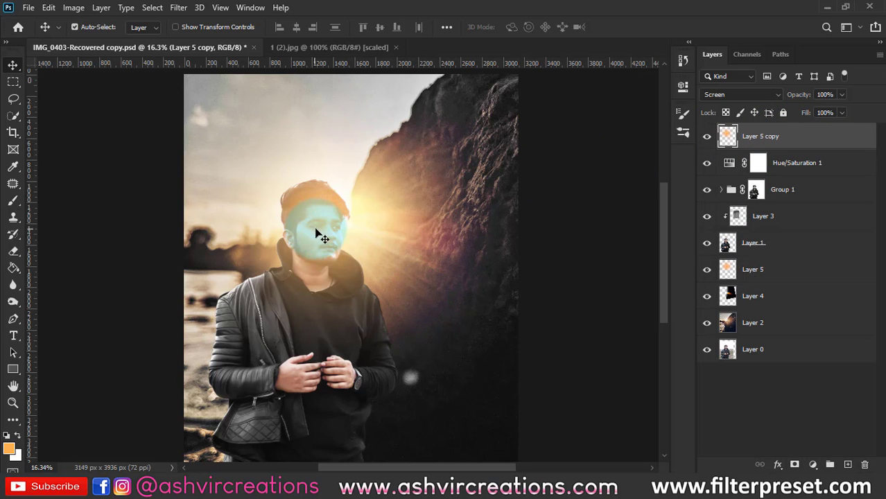
Shrink the glow copy and move it up beside the man's hair so it spills over his head from the sun
{"action": "key", "text": "ctrl+t"}
{"action": "left_click_drag", "start_coordinate": [464, 389], "coordinate": [391, 344]}
{"action": "left_click_drag", "start_coordinate": [344, 233], "coordinate": [367, 190]}
{"action": "scroll", "coordinate": [360, 190], "scroll_direction": "up", "scroll_amount": 2}
{"action": "double_click", "coordinate": [366, 191]}
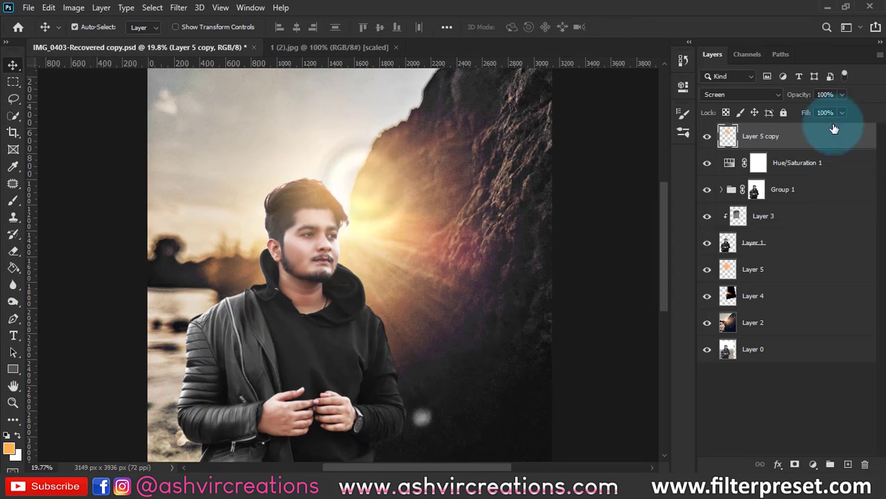
Lower the opacity of the Layer 5 copy glow to 57%, comparing the image with and without it
{"action": "left_click_drag", "start_coordinate": [799, 98], "coordinate": [763, 93]}
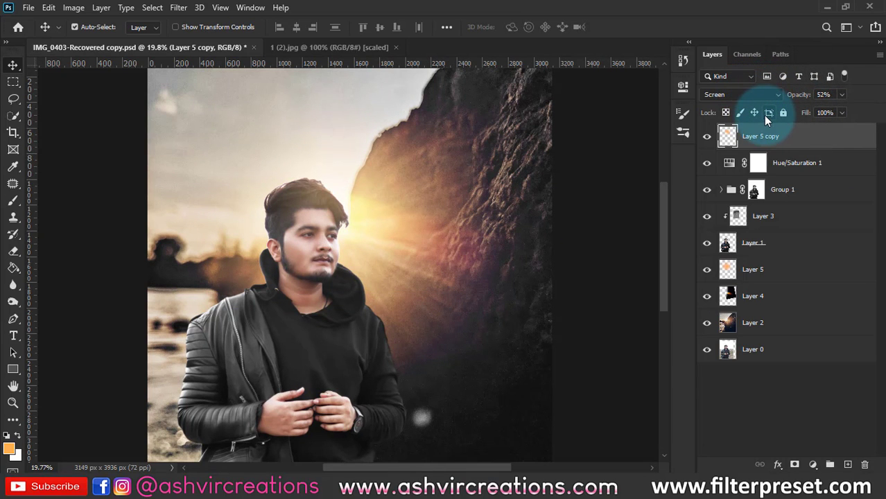
{"action": "scroll", "coordinate": [346, 198], "scroll_direction": "up", "scroll_amount": 1}
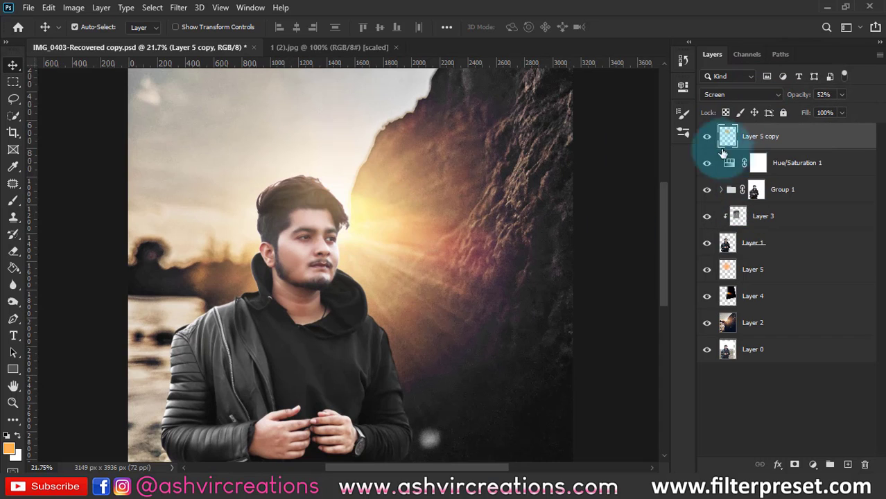
{"action": "left_click", "coordinate": [708, 141]}
{"action": "mouse_move", "coordinate": [334, 195]}
{"action": "left_mouse_down"}
{"action": "mouse_move", "coordinate": [343, 196]}
{"action": "mouse_move", "coordinate": [322, 188]}
{"action": "left_mouse_up"}
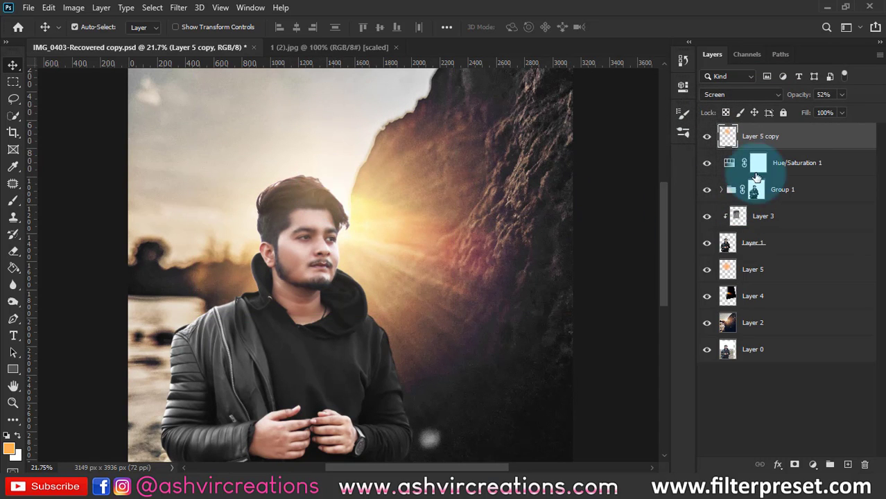
{"action": "left_click", "coordinate": [705, 136]}
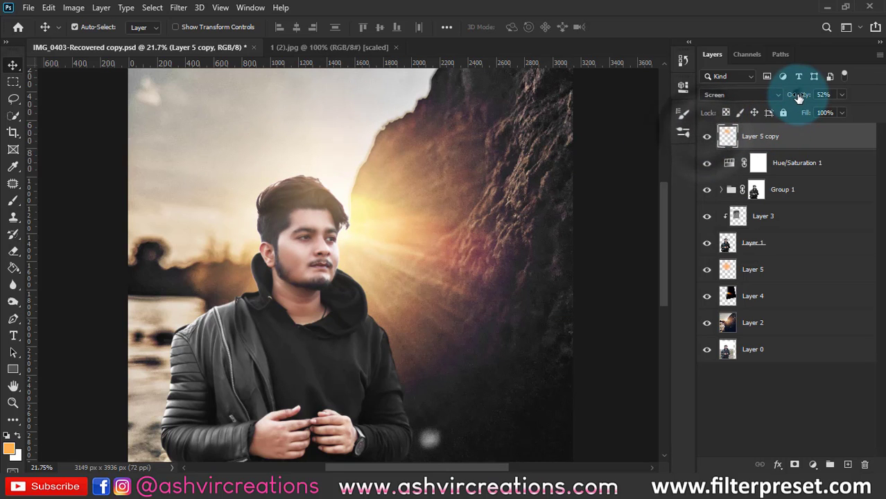
{"action": "scroll", "coordinate": [466, 251], "scroll_direction": "down", "scroll_amount": 2}
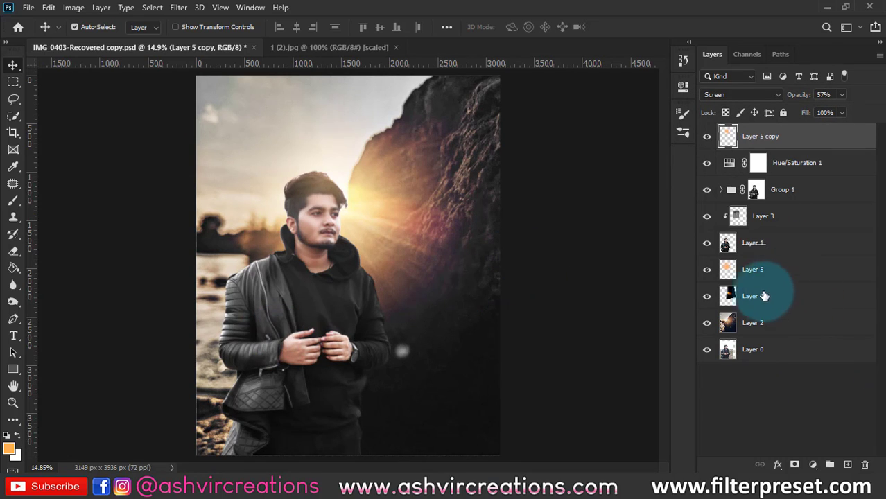
Merge the man's layers, Layer 1 through Group 1, into a single layer
{"action": "left_click", "coordinate": [785, 243]}
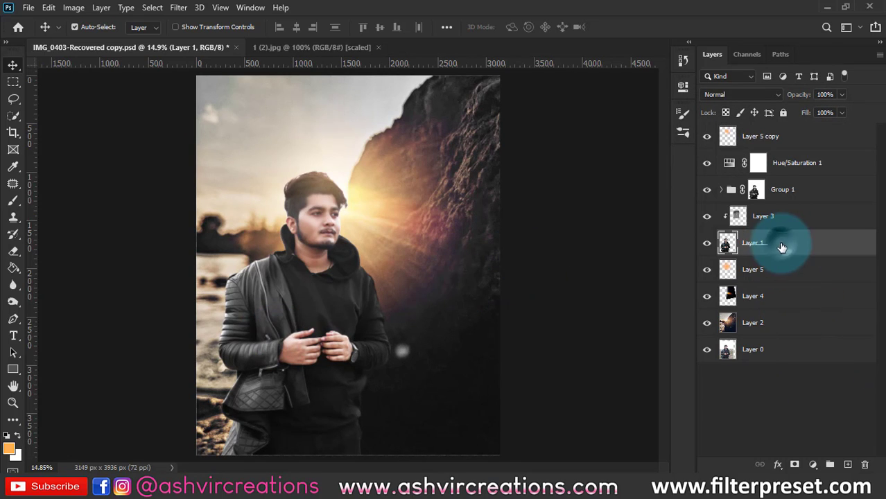
{"action": "left_click", "coordinate": [805, 195], "text": "shift"}
{"action": "right_click", "coordinate": [805, 195]}
{"action": "left_click", "coordinate": [701, 424]}
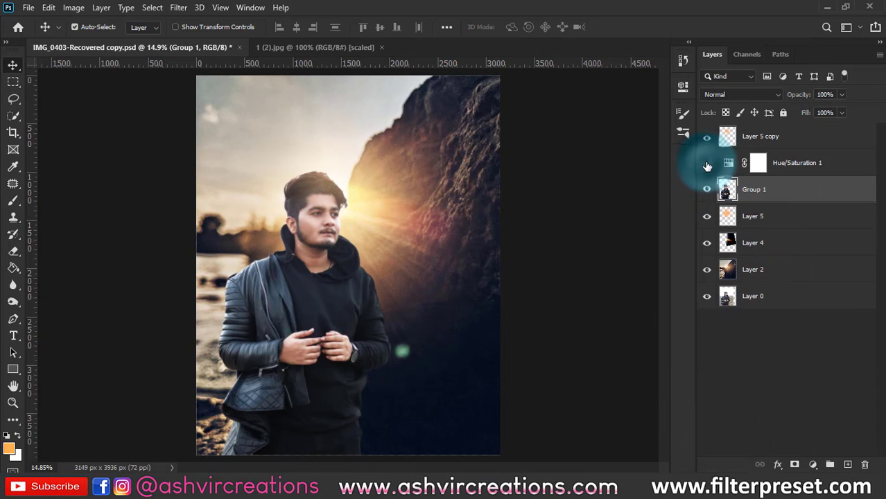
Hide the Hue/Saturation 1 and Layer 5 copy layers and make the merged Group 1 layer active
{"action": "scroll", "coordinate": [523, 191], "scroll_direction": "up", "scroll_amount": 1}
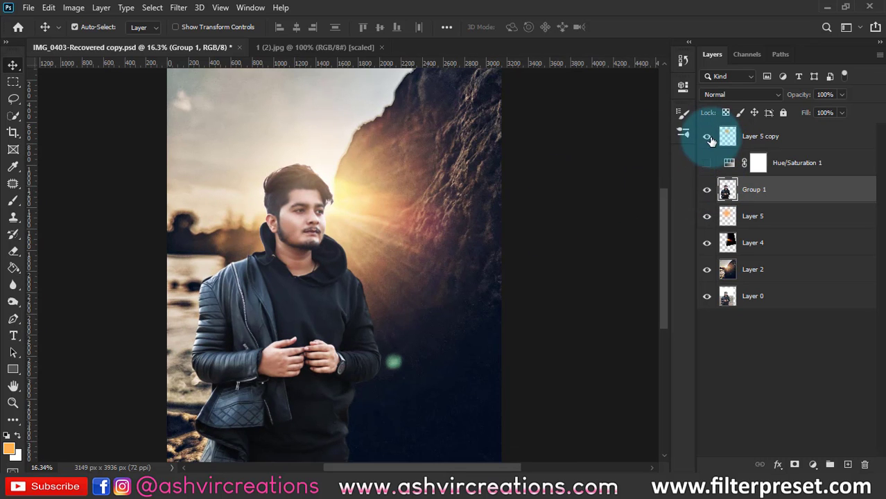
{"action": "left_click", "coordinate": [707, 137]}
{"action": "scroll", "coordinate": [326, 229], "scroll_direction": "up", "scroll_amount": 5}
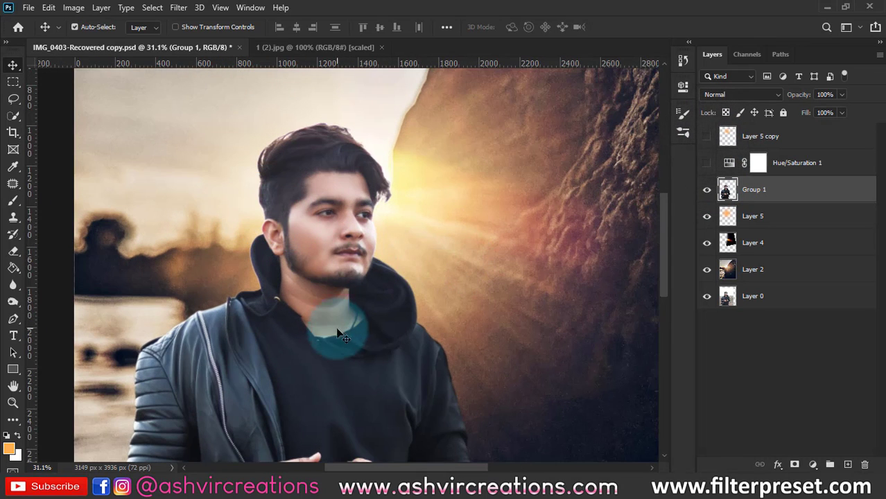
{"action": "right_click", "coordinate": [332, 303]}
{"action": "left_click", "coordinate": [341, 305]}
{"action": "left_click", "coordinate": [793, 197]}
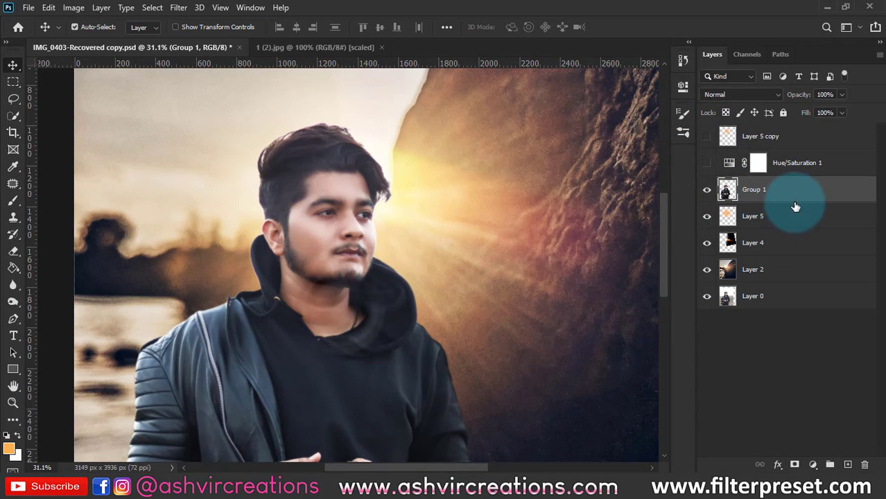
Apply the Camera Raw Filter to the Group 1 layer with a grain amount of 36, size 25 and roughness 50
{"action": "left_click", "coordinate": [174, 9]}
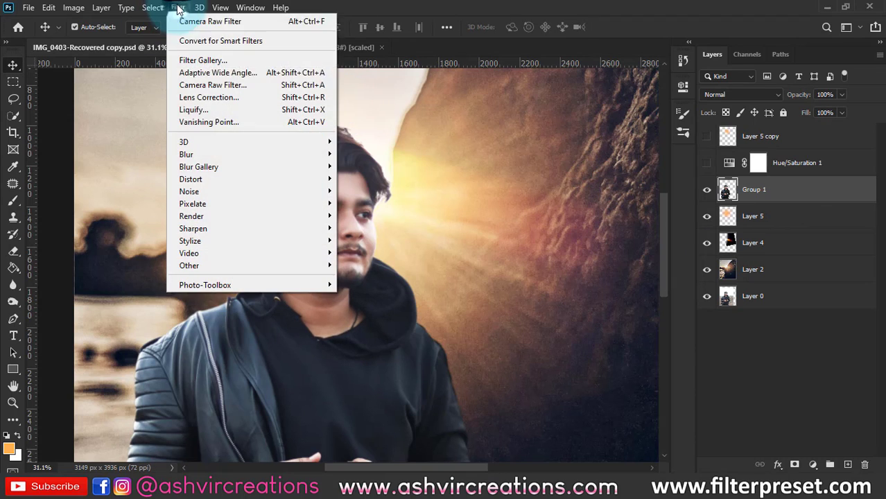
{"action": "left_click", "coordinate": [202, 86]}
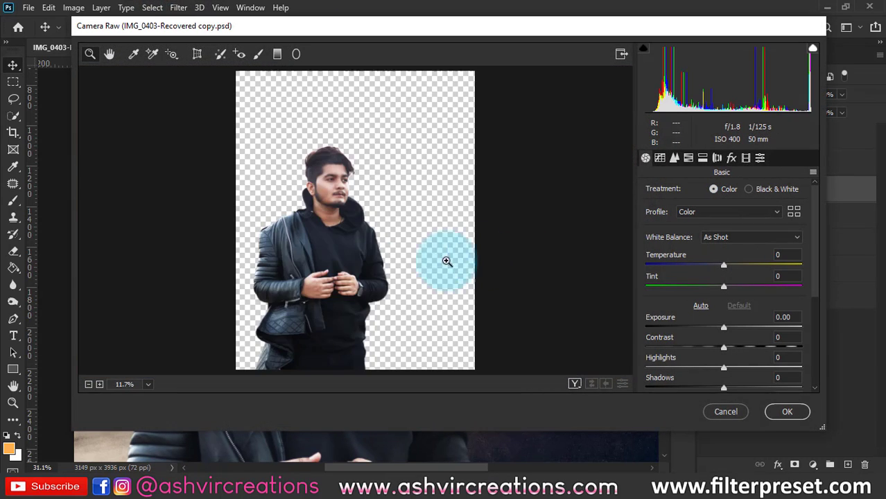
{"action": "left_click", "coordinate": [356, 295]}
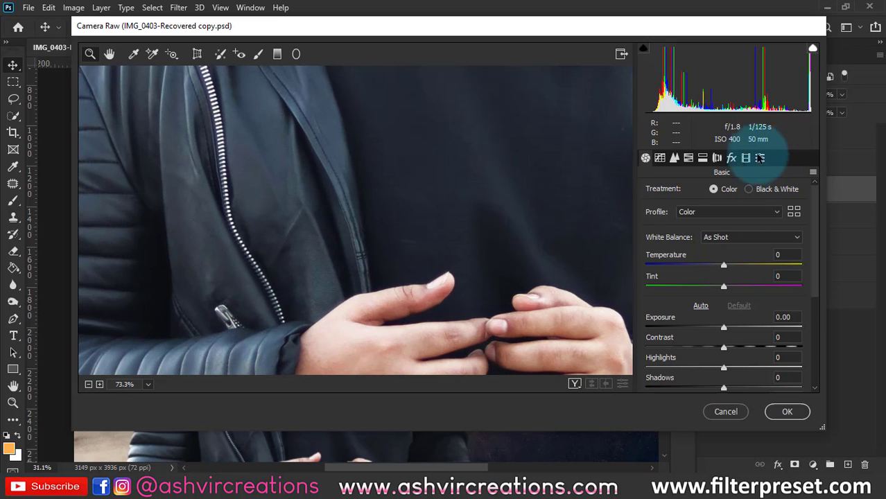
{"action": "left_click", "coordinate": [731, 158]}
{"action": "left_click", "coordinate": [717, 158]}
{"action": "left_click", "coordinate": [731, 158]}
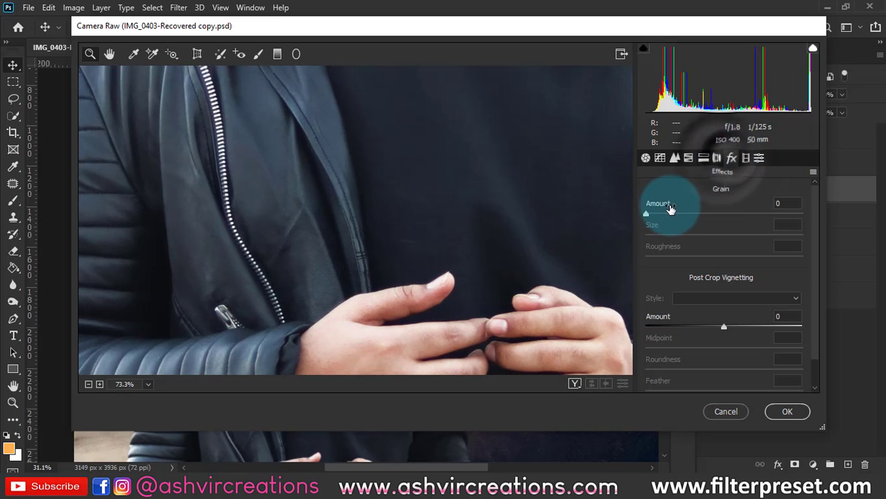
{"action": "left_click_drag", "start_coordinate": [683, 221], "coordinate": [701, 218]}
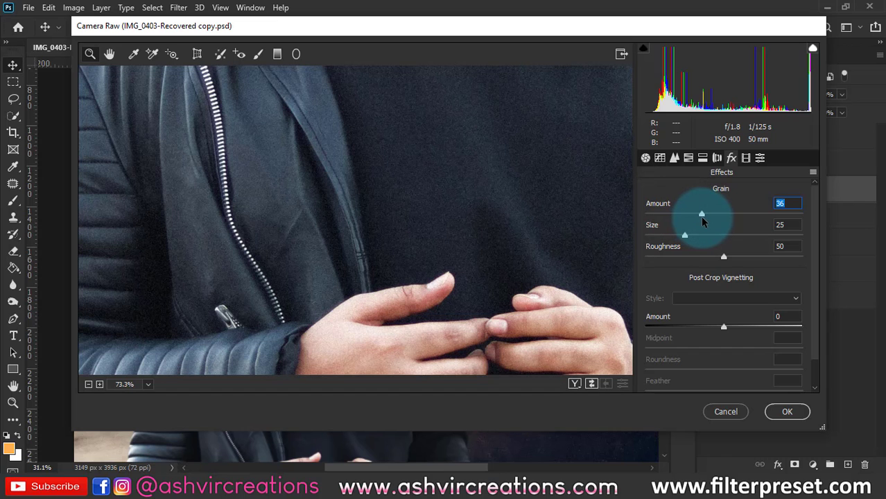
{"action": "left_click", "coordinate": [513, 223]}
{"action": "left_click_drag", "start_coordinate": [462, 205], "coordinate": [390, 255]}
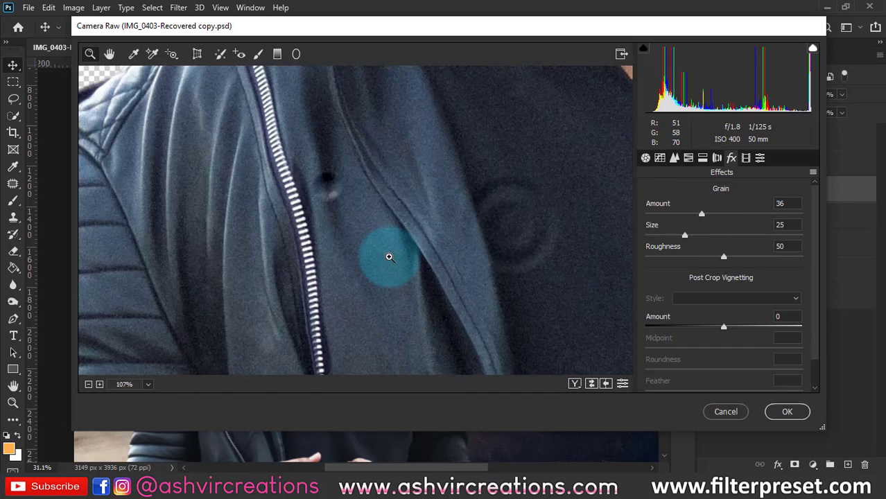
{"action": "left_click", "coordinate": [789, 412]}
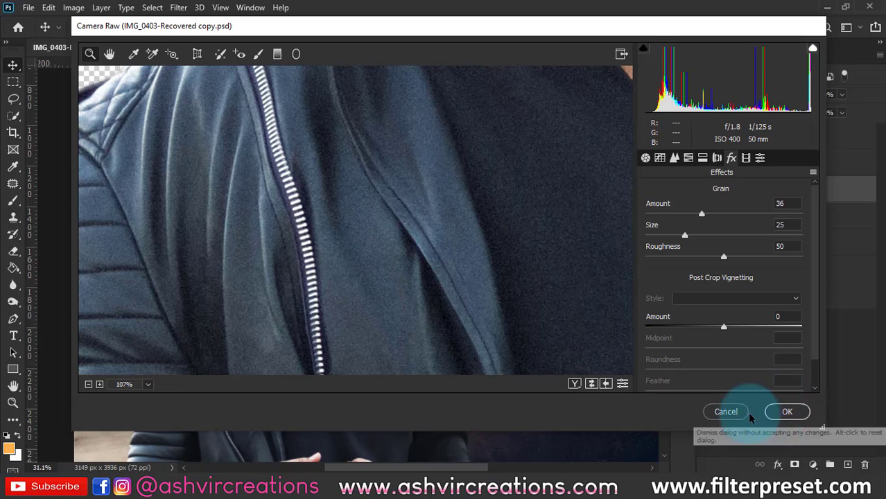
Check the man's grain against the background and show the Hue/Saturation 1 and Layer 5 copy layers again
{"action": "scroll", "coordinate": [407, 400], "scroll_direction": "up", "scroll_amount": 4}
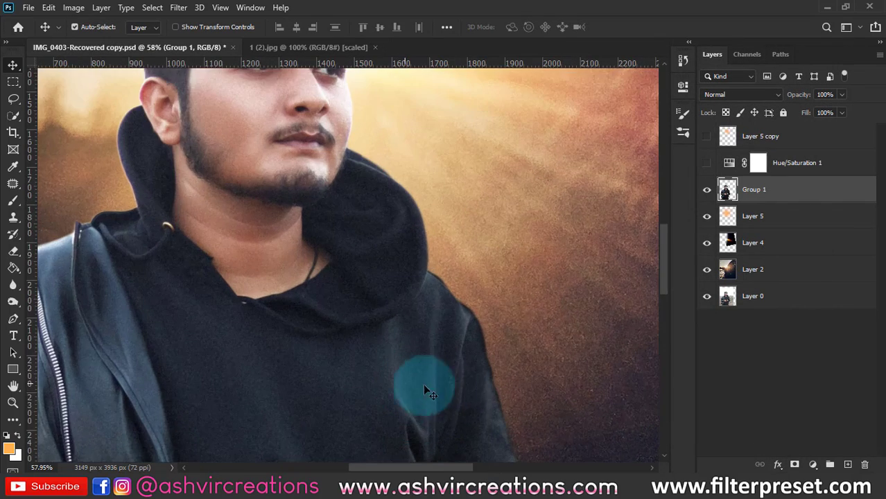
{"action": "left_click_drag", "start_coordinate": [465, 394], "coordinate": [422, 98]}
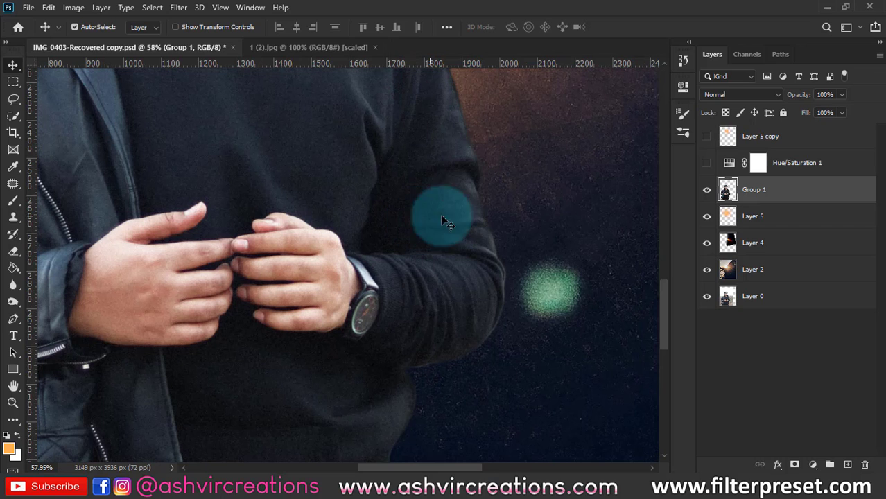
{"action": "scroll", "coordinate": [557, 192], "scroll_direction": "down", "scroll_amount": 5}
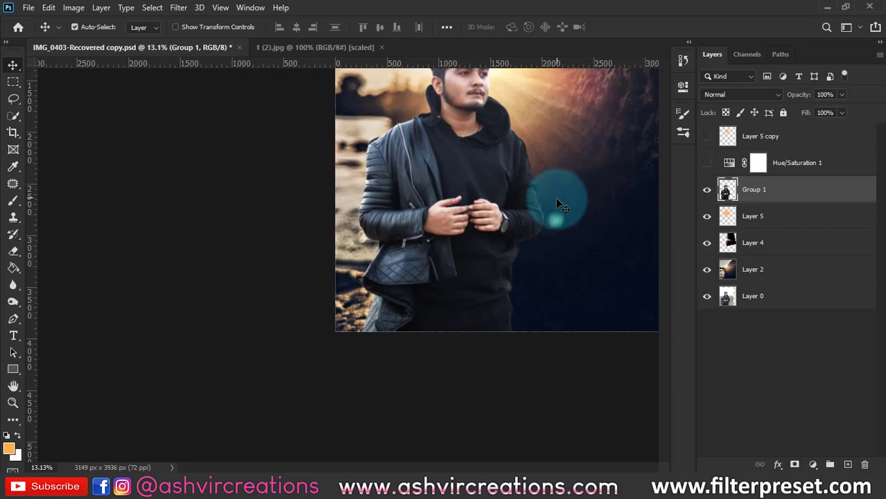
{"action": "scroll", "coordinate": [353, 217], "scroll_direction": "up", "scroll_amount": 2}
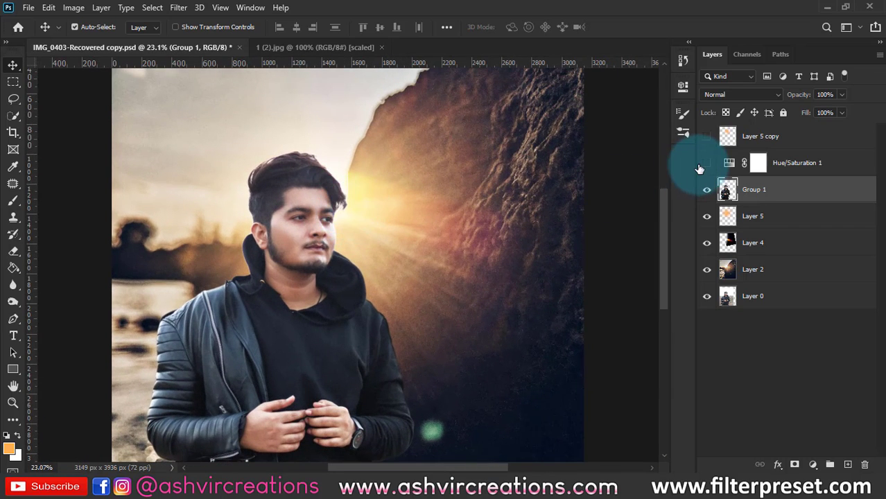
{"action": "left_click", "coordinate": [707, 136]}
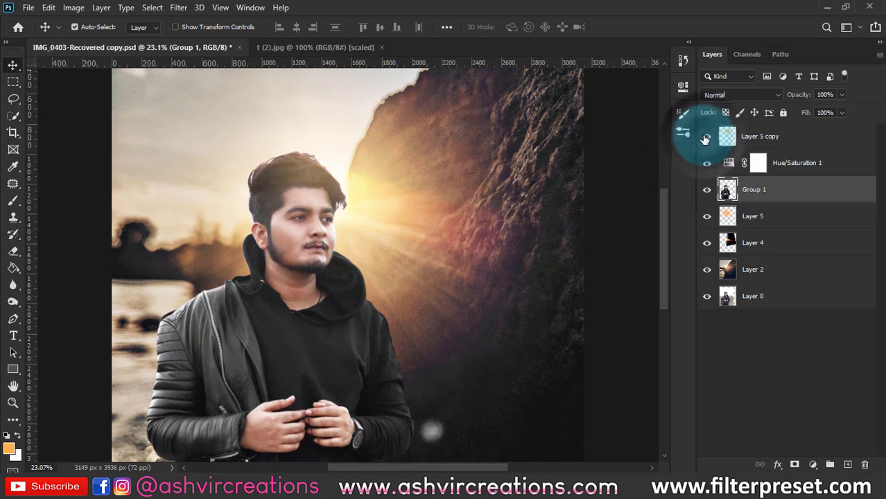
{"action": "scroll", "coordinate": [437, 239], "scroll_direction": "down", "scroll_amount": 1}
{"action": "scroll", "coordinate": [436, 233], "scroll_direction": "up", "scroll_amount": 1}
Merge all layers from Layer 2 up to Layer 5 copy into one, leaving Layer 0 separate
{"action": "left_click", "coordinate": [781, 270]}
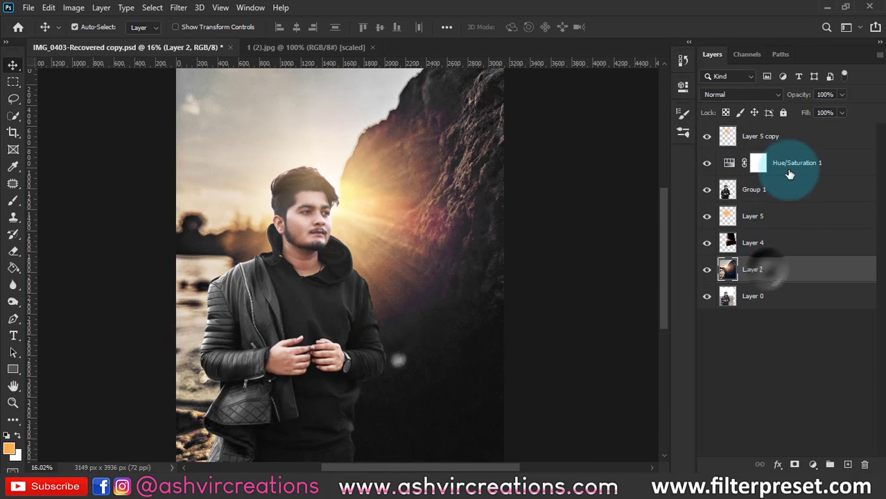
{"action": "left_click", "coordinate": [791, 139], "text": "shift"}
{"action": "right_click", "coordinate": [792, 139]}
{"action": "left_click", "coordinate": [634, 381]}
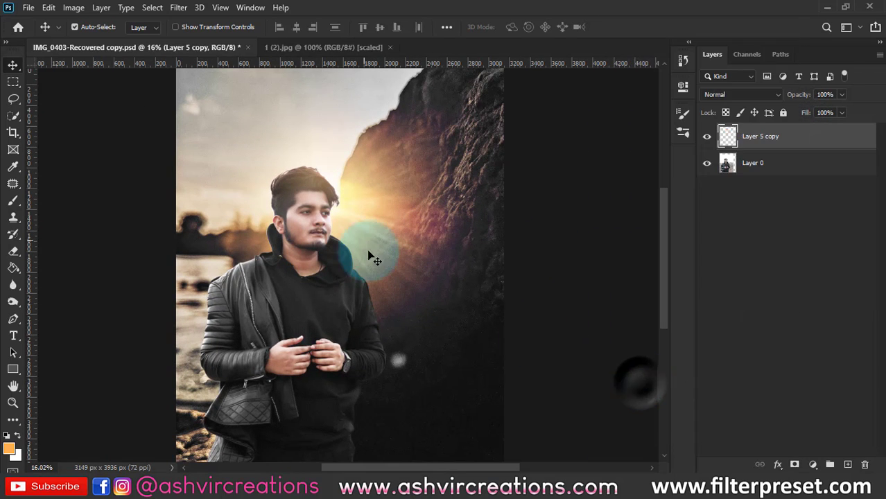
{"action": "scroll", "coordinate": [41, 148], "scroll_direction": "down", "scroll_amount": 1}
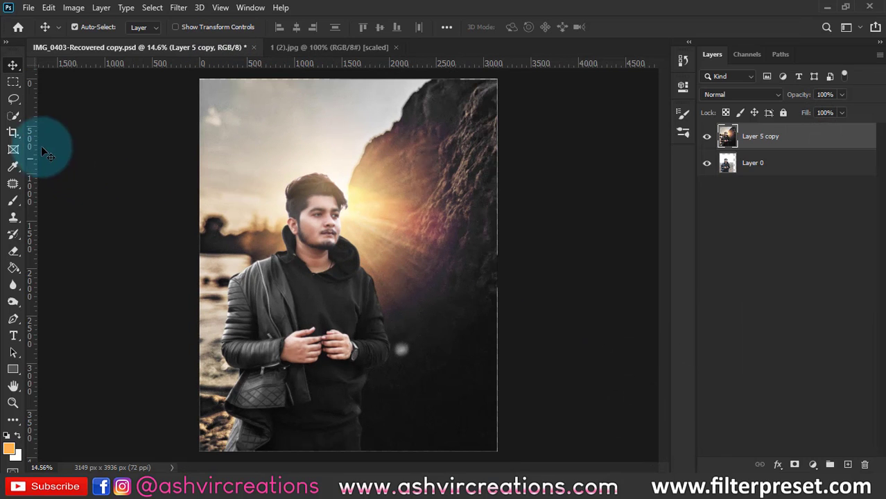
Crop the image at the 4 : 5 ratio around the whole composition
{"action": "left_click", "coordinate": [12, 134]}
{"action": "double_click", "coordinate": [272, 203]}
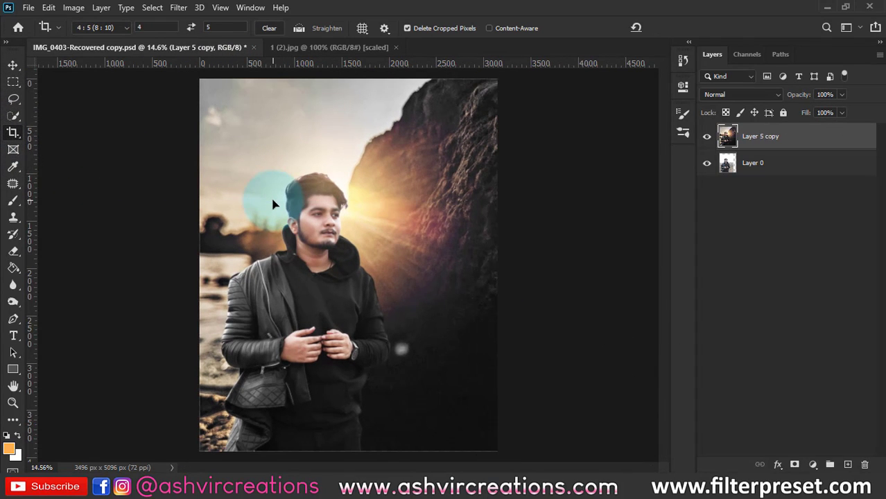
{"action": "key", "text": "v"}
Open the Camera Raw Filter on the Layer 5 copy layer and set the calibration's Blue Primary hue to -30
{"action": "left_click", "coordinate": [179, 7]}
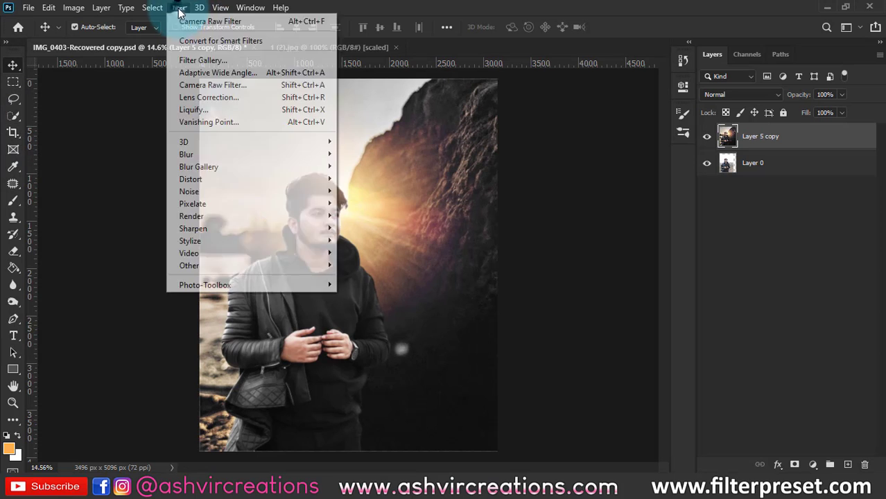
{"action": "left_click", "coordinate": [196, 83]}
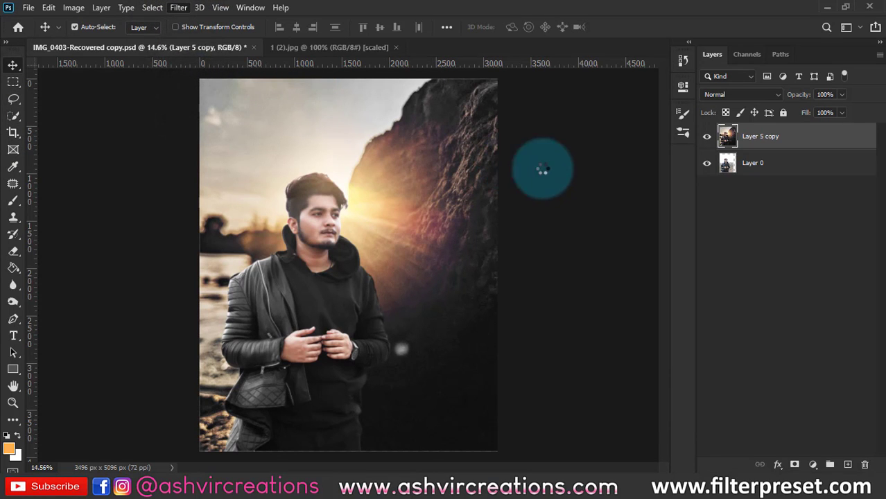
{"action": "left_click", "coordinate": [746, 158]}
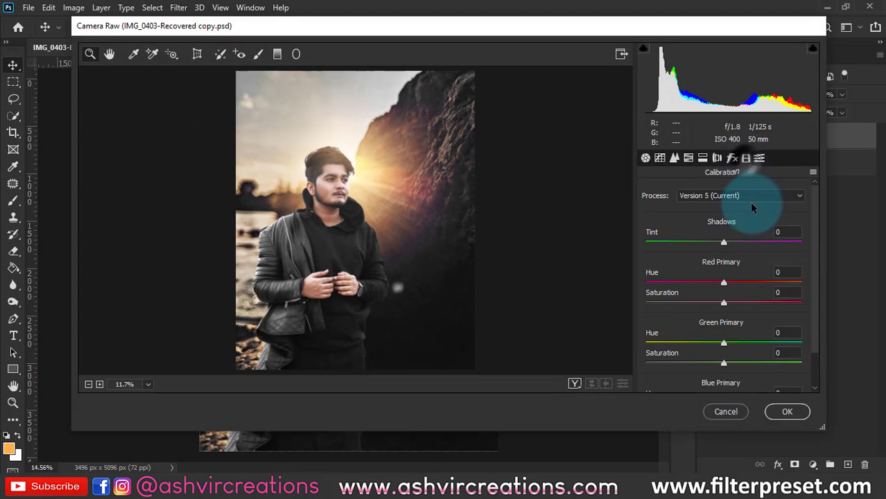
{"action": "scroll", "coordinate": [735, 352], "scroll_direction": "down", "scroll_amount": 1}
{"action": "left_click_drag", "start_coordinate": [709, 369], "coordinate": [671, 373]}
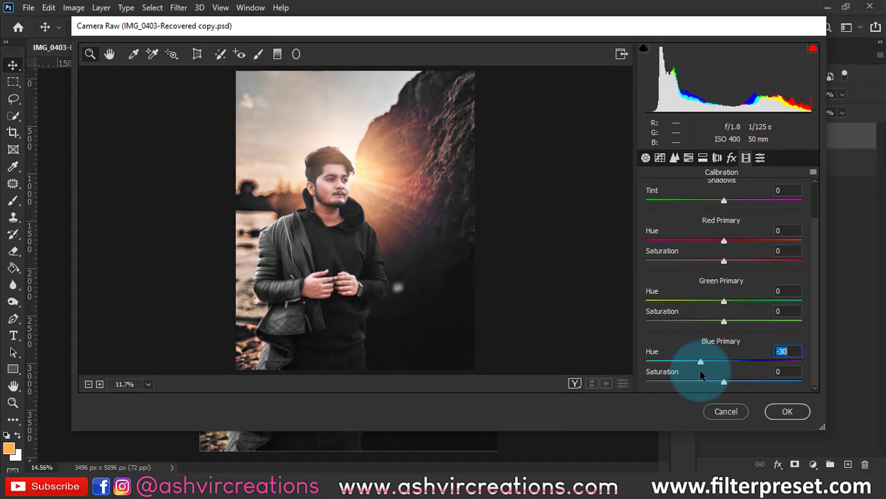
Shift the HSL hues, setting Oranges to +31 and Reds to +22
{"action": "left_click", "coordinate": [688, 161]}
{"action": "left_click", "coordinate": [655, 192]}
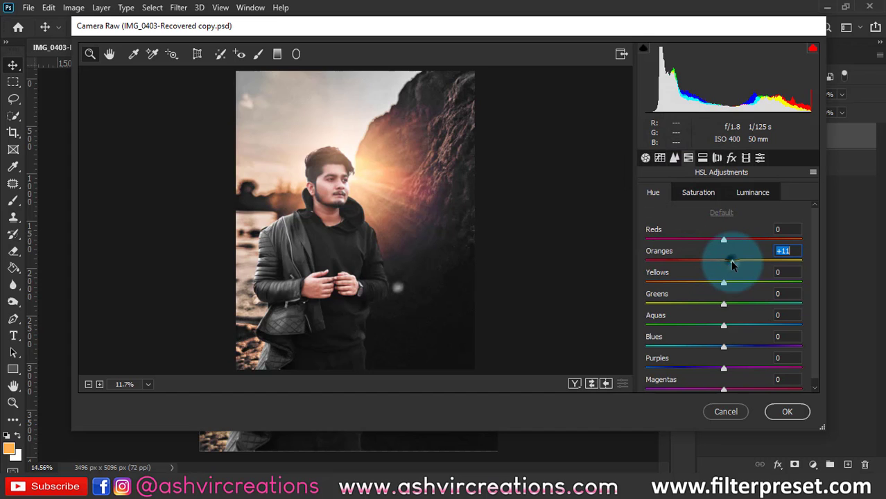
{"action": "left_click_drag", "start_coordinate": [732, 265], "coordinate": [754, 267]}
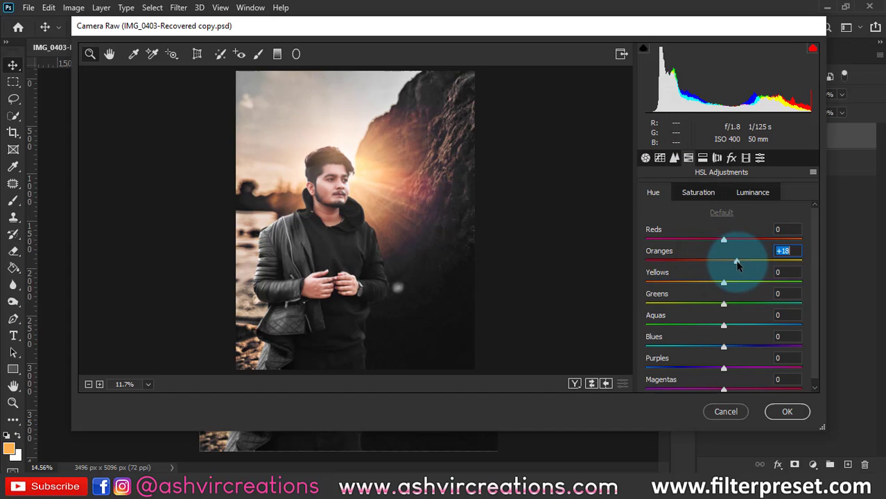
{"action": "left_click_drag", "start_coordinate": [308, 178], "coordinate": [370, 222]}
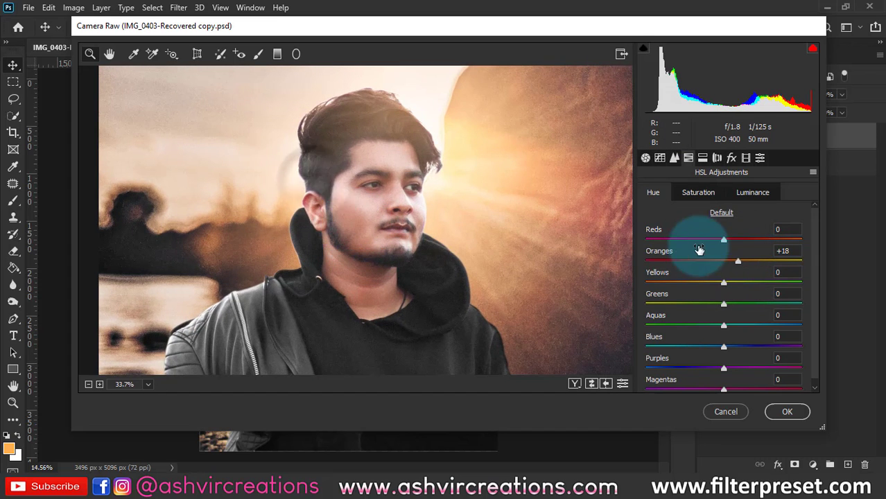
{"action": "mouse_move", "coordinate": [740, 260]}
{"action": "left_mouse_down"}
{"action": "mouse_move", "coordinate": [766, 261]}
{"action": "mouse_move", "coordinate": [752, 264]}
{"action": "left_mouse_up"}
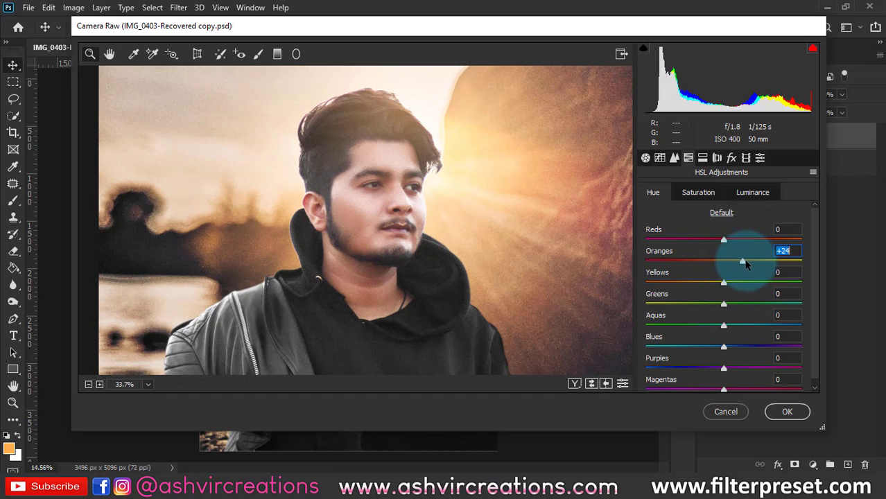
{"action": "left_click_drag", "start_coordinate": [723, 240], "coordinate": [747, 245]}
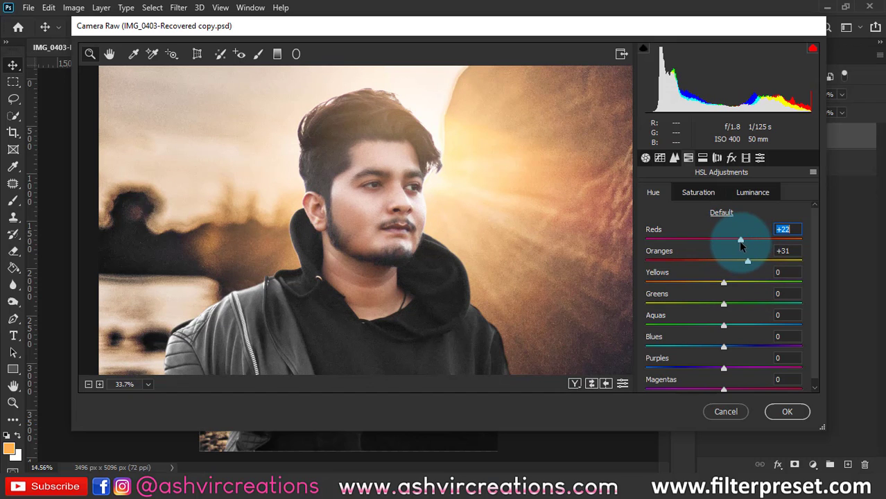
Reduce the HSL saturation of Reds to -19 and Oranges to -10
{"action": "left_click", "coordinate": [698, 194]}
{"action": "left_click_drag", "start_coordinate": [724, 241], "coordinate": [715, 261]}
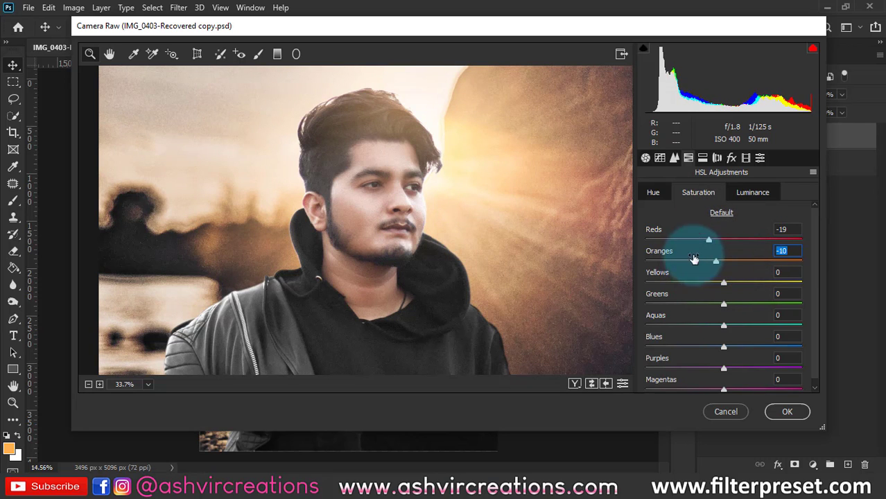
{"action": "left_click_drag", "start_coordinate": [495, 282], "coordinate": [377, 294]}
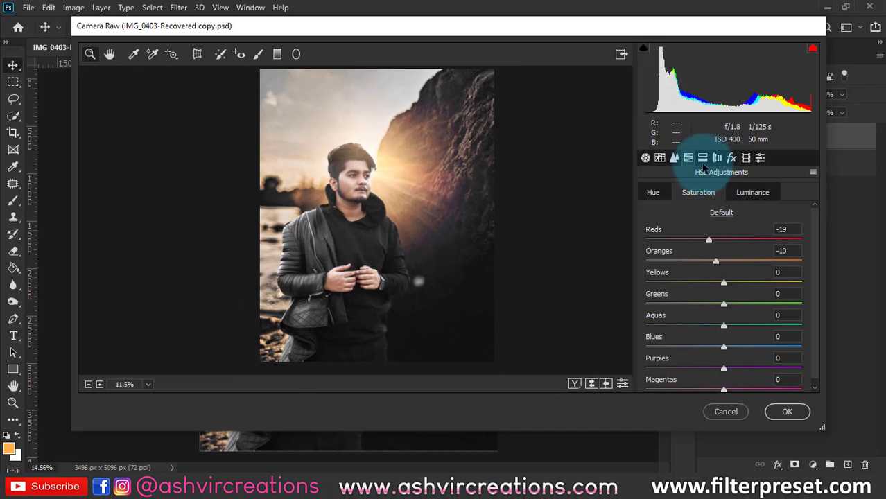
Raise the basic Contrast to +27 and Highlights to +23, checking the effect on the man's face
{"action": "left_click", "coordinate": [646, 158]}
{"action": "mouse_move", "coordinate": [728, 351]}
{"action": "left_mouse_down"}
{"action": "mouse_move", "coordinate": [752, 351]}
{"action": "mouse_move", "coordinate": [740, 351]}
{"action": "left_mouse_up"}
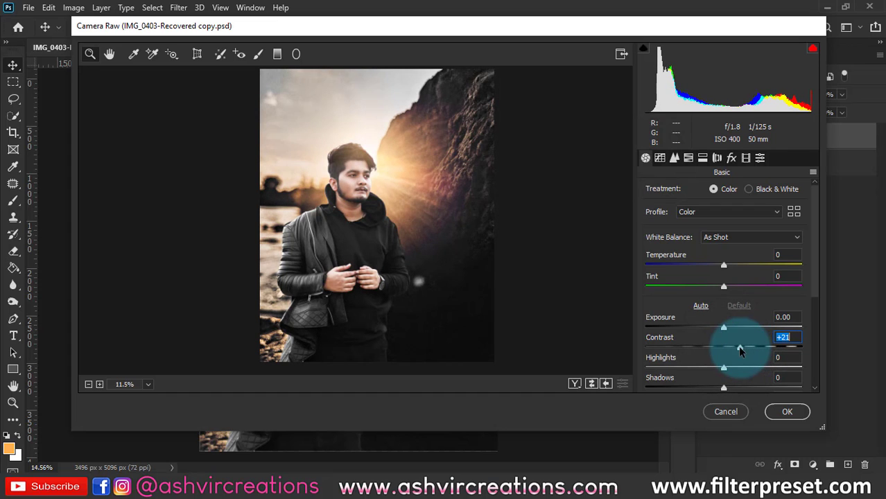
{"action": "scroll", "coordinate": [819, 291], "scroll_direction": "down", "scroll_amount": 3}
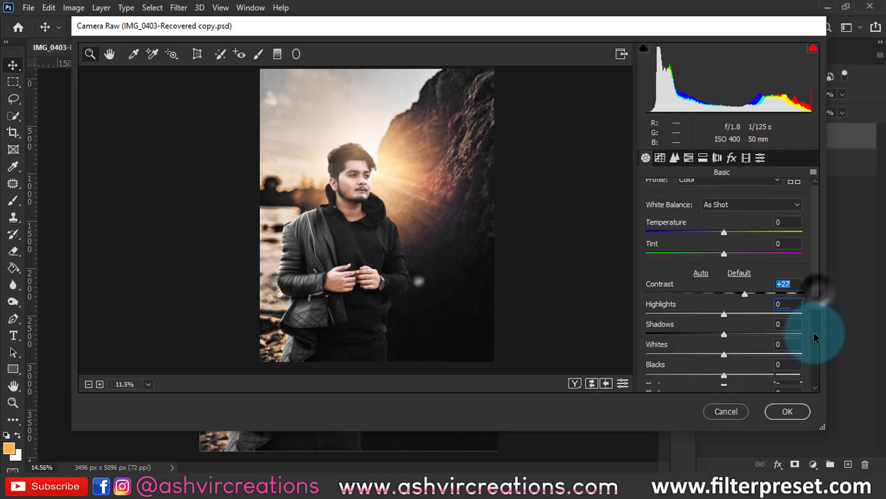
{"action": "left_click_drag", "start_coordinate": [721, 292], "coordinate": [746, 292]}
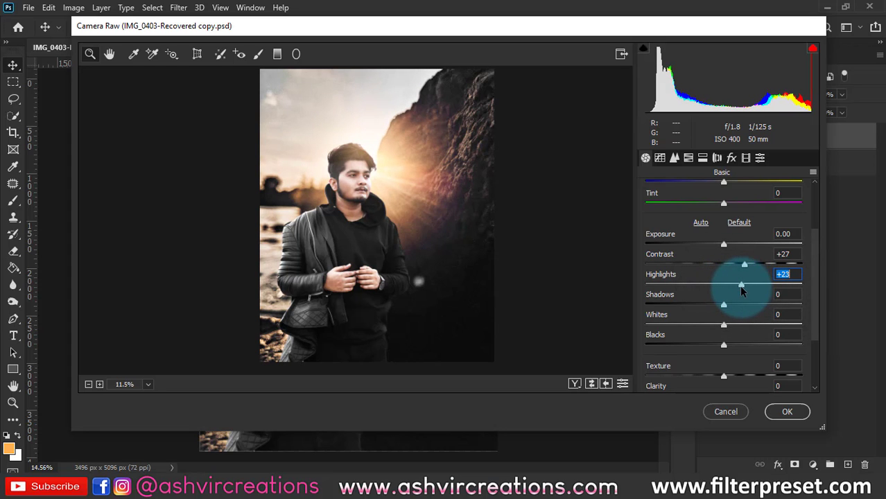
{"action": "left_click_drag", "start_coordinate": [339, 174], "coordinate": [383, 214]}
{"action": "left_click_drag", "start_coordinate": [450, 334], "coordinate": [409, 297]}
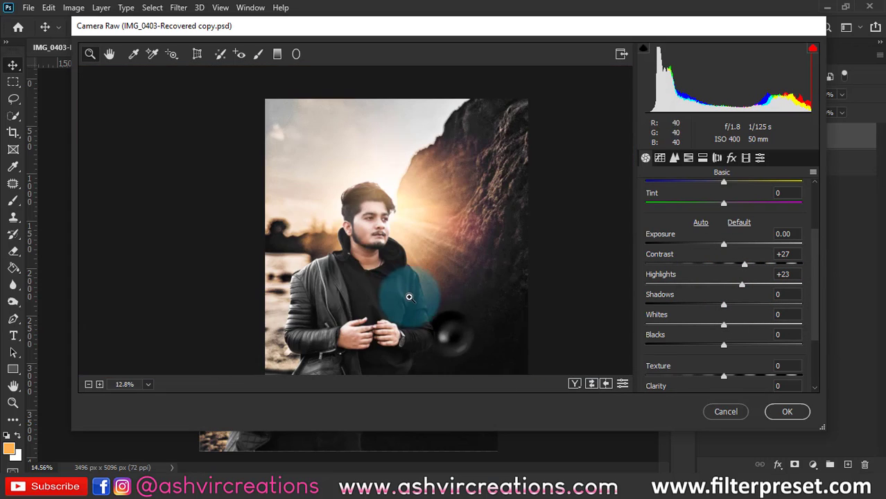
{"action": "left_click", "coordinate": [385, 258]}
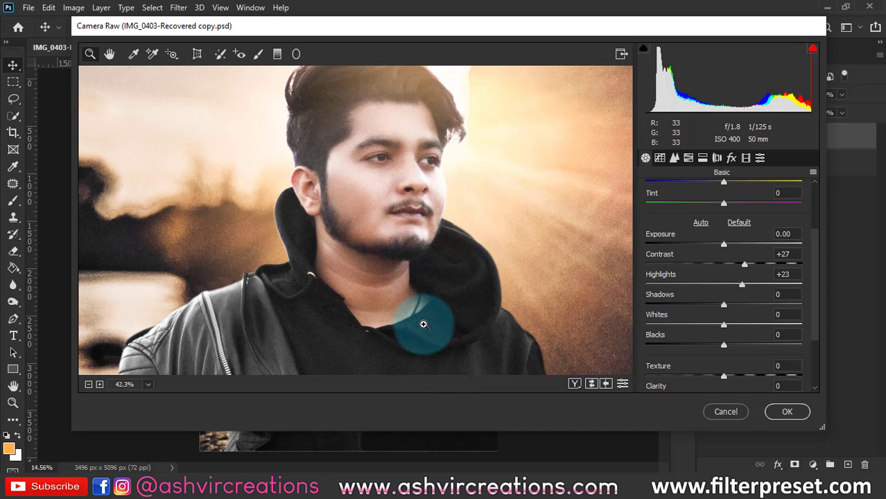
{"action": "left_click_drag", "start_coordinate": [422, 324], "coordinate": [370, 265]}
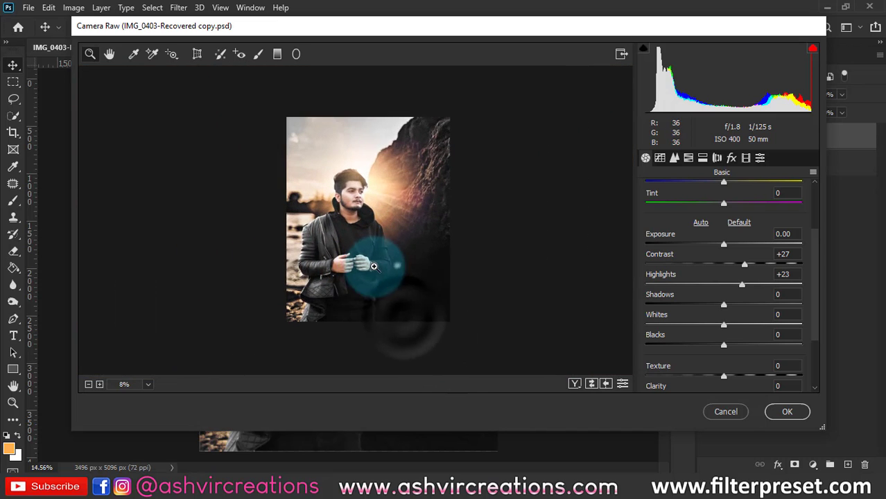
Fine-tune the basic tones with Shadows at -8, Whites at +3 and Blacks at -3
{"action": "left_click_drag", "start_coordinate": [728, 305], "coordinate": [726, 328]}
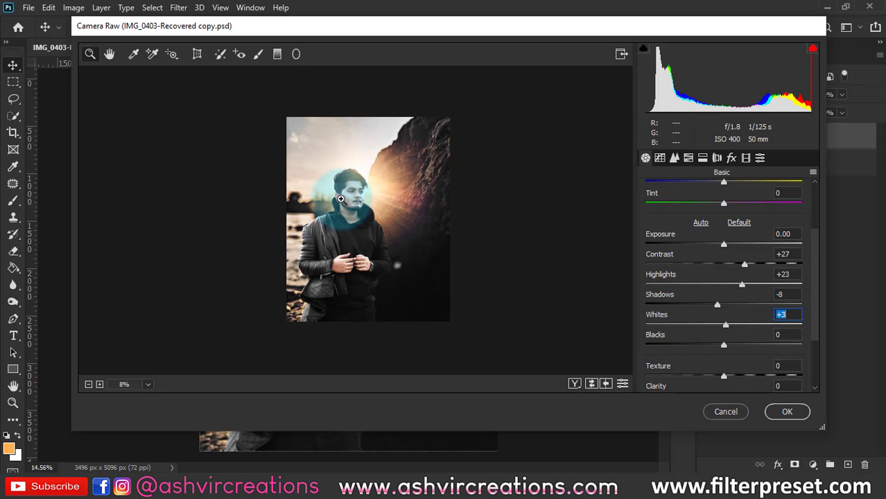
{"action": "left_click_drag", "start_coordinate": [338, 200], "coordinate": [409, 313]}
{"action": "left_click_drag", "start_coordinate": [342, 157], "coordinate": [350, 160]}
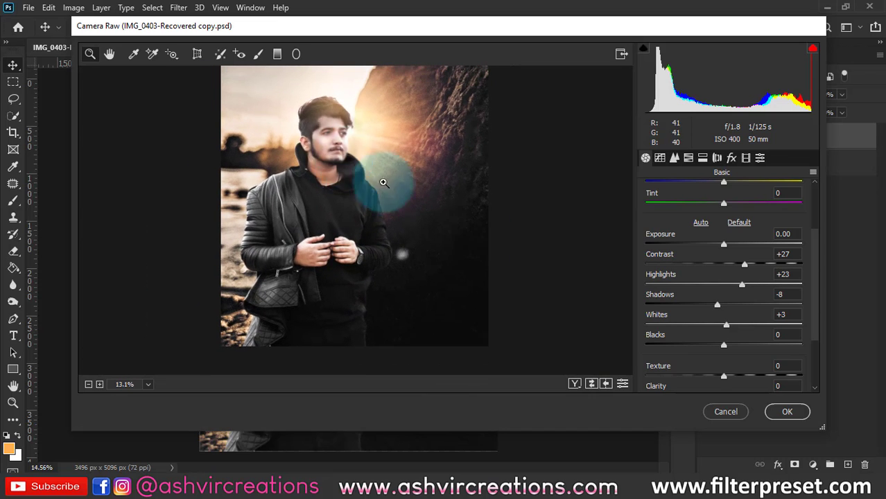
{"action": "left_click_drag", "start_coordinate": [724, 349], "coordinate": [722, 348]}
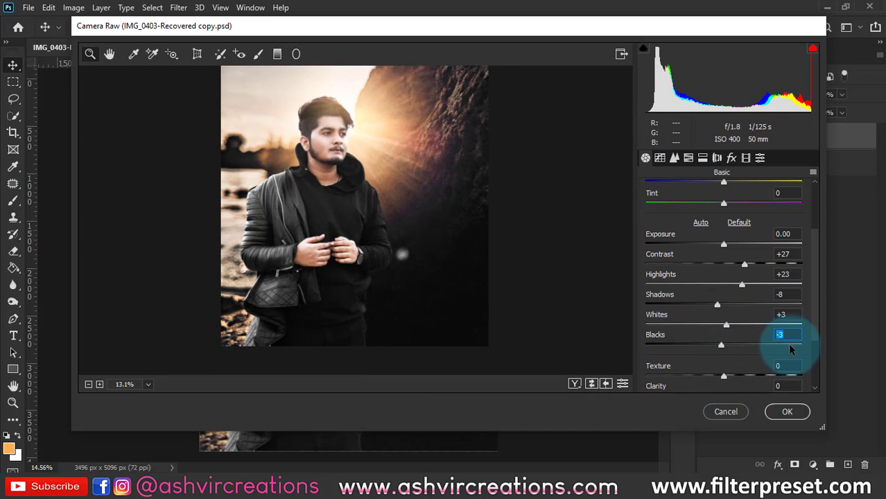
Bring out the image detail with Texture at +21 and a sharpening amount of 22
{"action": "scroll", "coordinate": [763, 340], "scroll_direction": "down", "scroll_amount": 3}
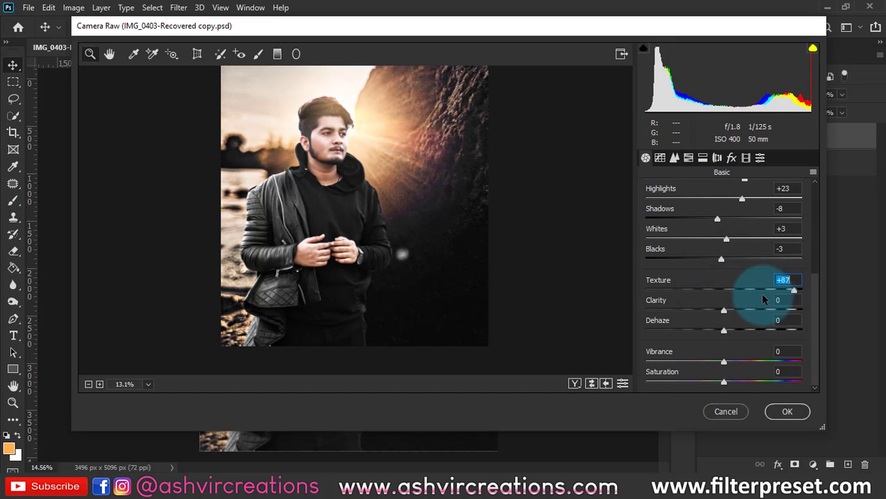
{"action": "left_click_drag", "start_coordinate": [715, 298], "coordinate": [740, 306]}
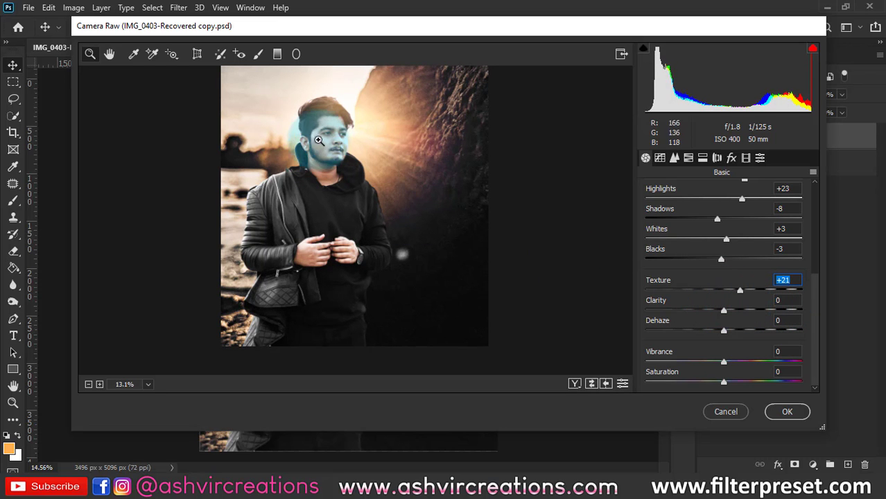
{"action": "left_click_drag", "start_coordinate": [318, 138], "coordinate": [360, 180]}
{"action": "left_click_drag", "start_coordinate": [413, 292], "coordinate": [382, 305]}
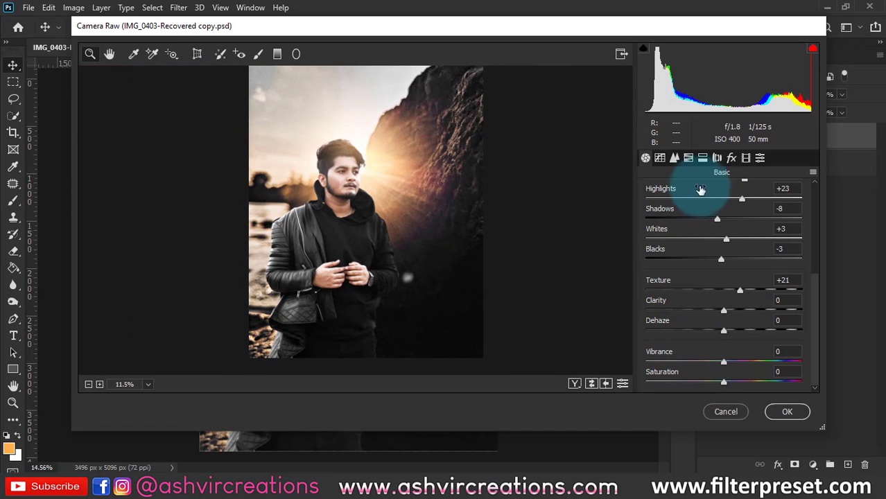
{"action": "left_click", "coordinate": [673, 158]}
{"action": "left_click_drag", "start_coordinate": [660, 212], "coordinate": [669, 212]}
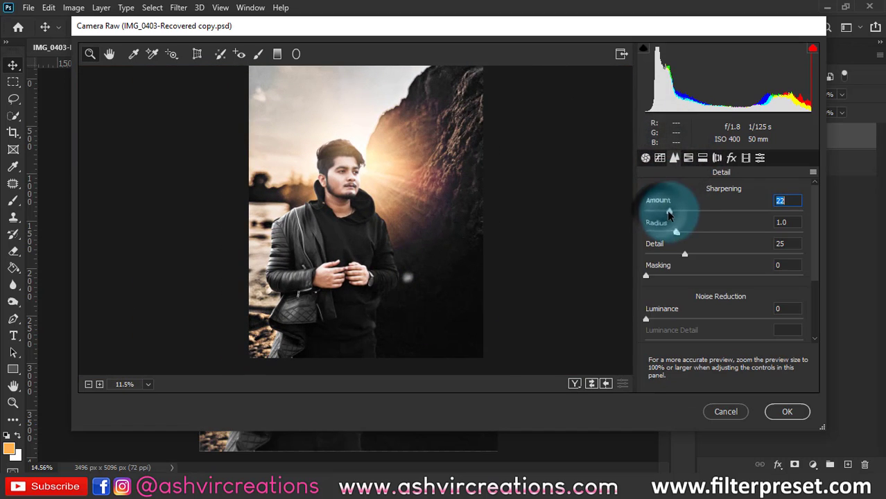
Tint the shadows blue with split toning, using hue 198 and saturation 16
{"action": "left_click", "coordinate": [717, 159]}
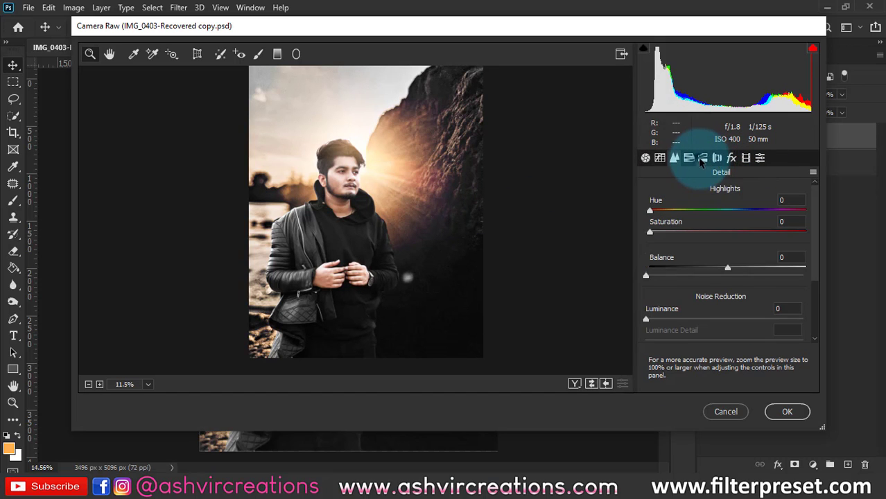
{"action": "left_click", "coordinate": [791, 299]}
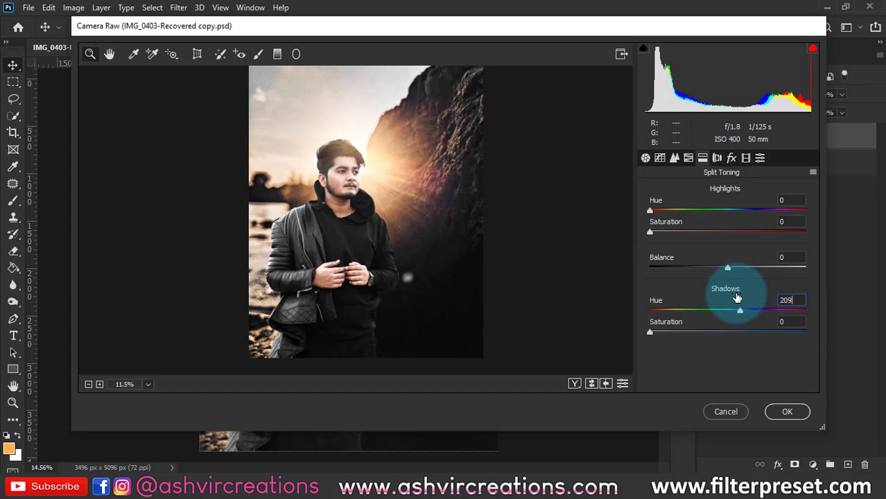
{"action": "left_click_drag", "start_coordinate": [663, 332], "coordinate": [684, 338]}
{"action": "left_click", "coordinate": [338, 204]}
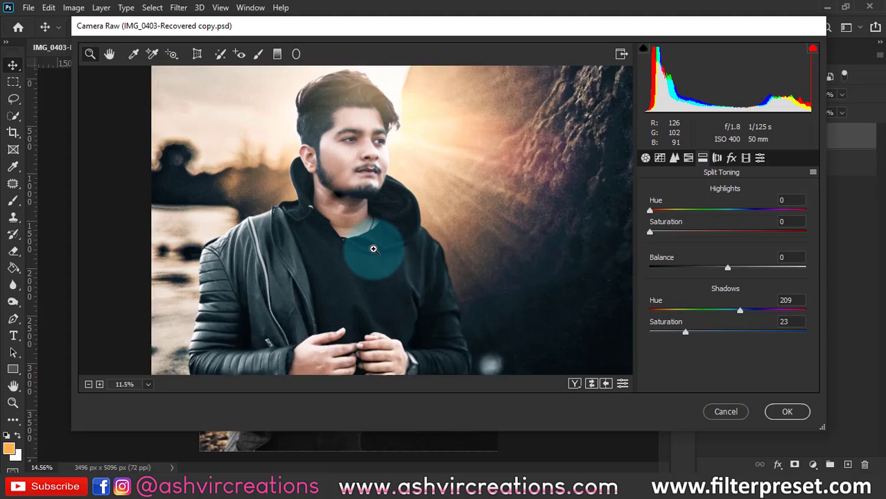
{"action": "left_click_drag", "start_coordinate": [469, 334], "coordinate": [421, 307]}
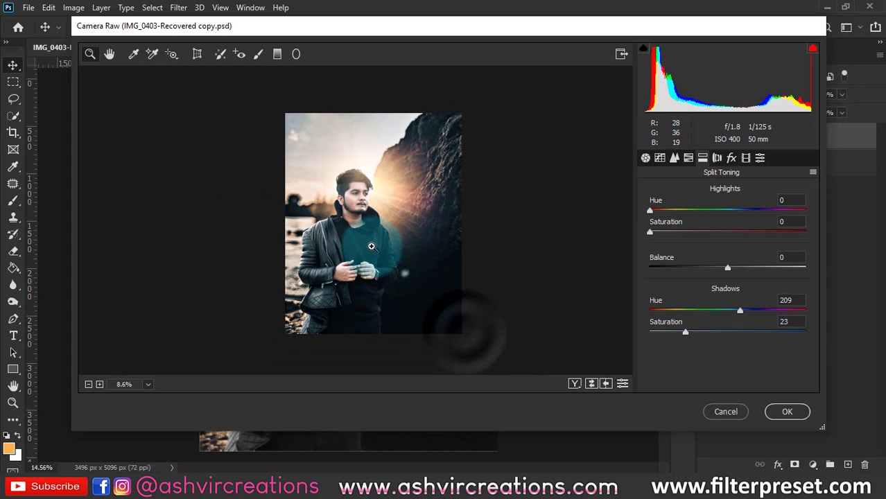
{"action": "left_click_drag", "start_coordinate": [373, 249], "coordinate": [388, 277]}
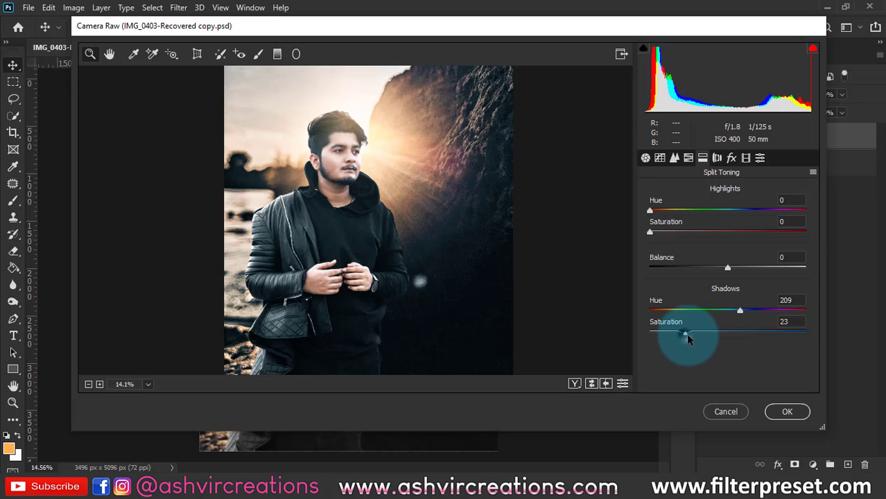
{"action": "left_click", "coordinate": [746, 306]}
{"action": "left_click_drag", "start_coordinate": [740, 313], "coordinate": [737, 313]}
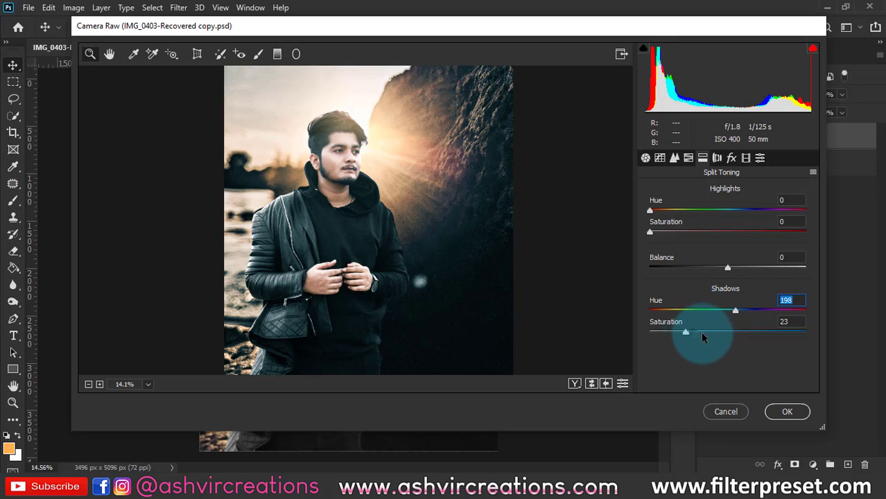
{"action": "left_click_drag", "start_coordinate": [705, 333], "coordinate": [673, 337]}
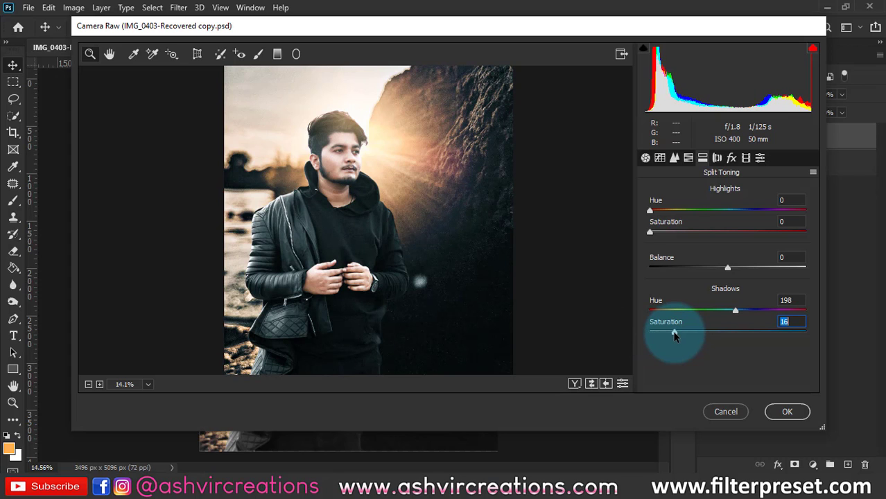
Warm the highlights with split toning at hue 30 and saturation 6, and check the result on the man
{"action": "left_click", "coordinate": [670, 211]}
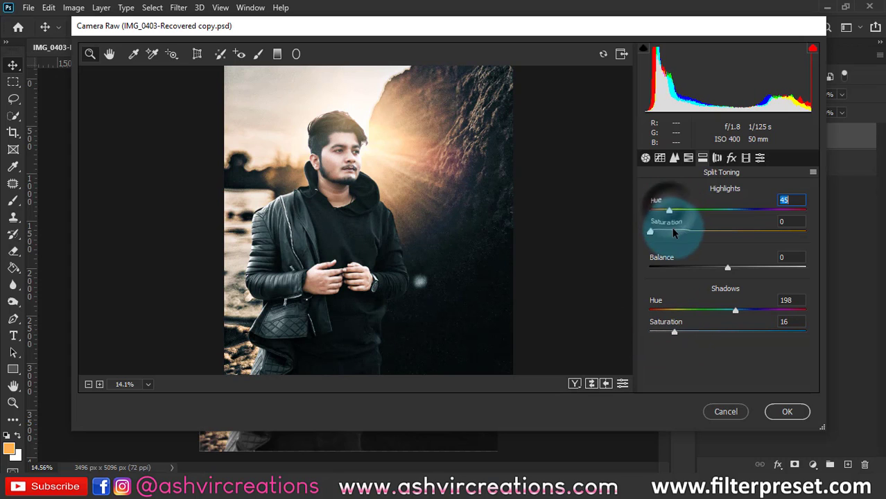
{"action": "left_click_drag", "start_coordinate": [655, 232], "coordinate": [680, 217]}
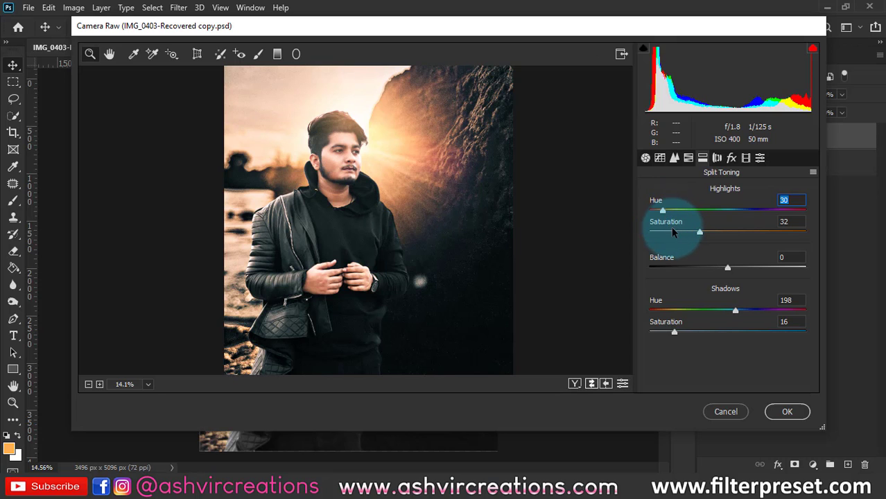
{"action": "left_click_drag", "start_coordinate": [672, 233], "coordinate": [636, 231]}
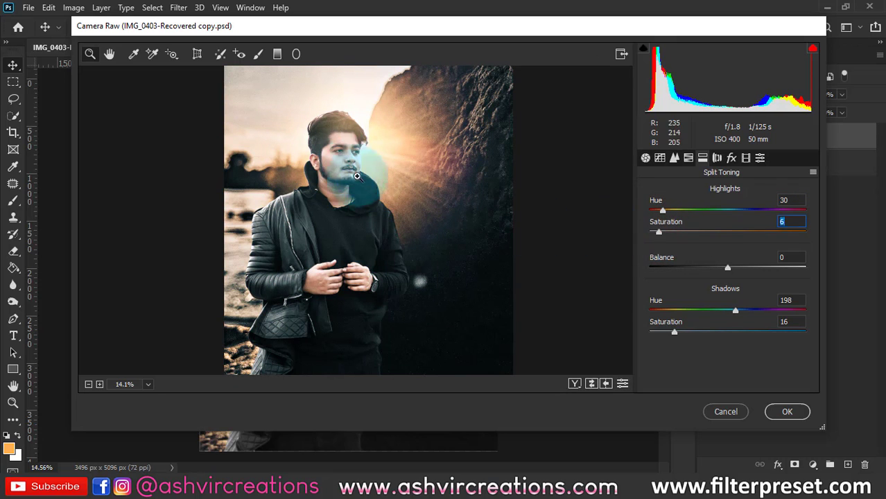
{"action": "left_click", "coordinate": [343, 163]}
{"action": "key", "text": "ctrl+0"}
{"action": "left_click_drag", "start_coordinate": [364, 258], "coordinate": [381, 298]}
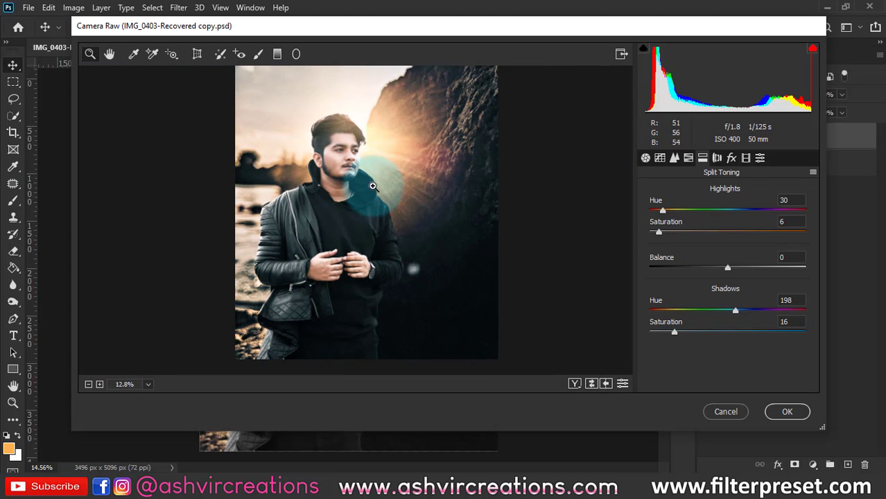
Lift the tone curve's black point to output 13, set the lower point to input 64, output 62, anchor the midtones and highlights, and apply the grade
{"action": "left_click", "coordinate": [661, 160]}
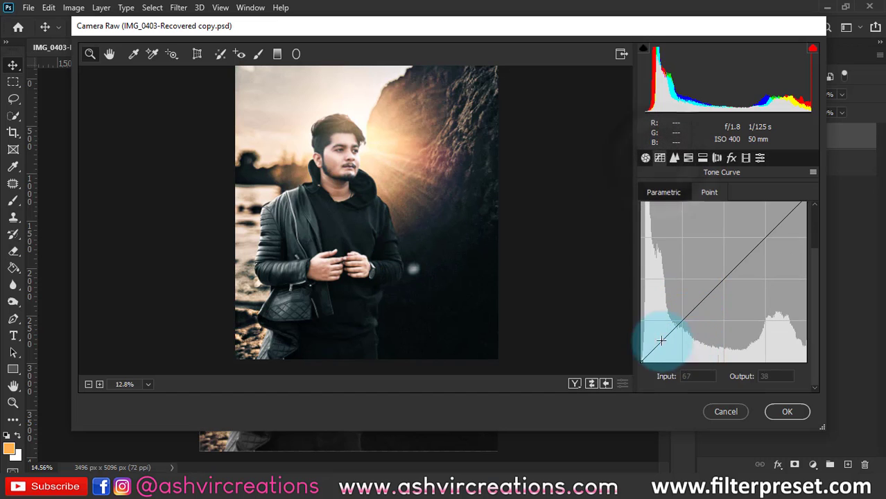
{"action": "mouse_move", "coordinate": [642, 367]}
{"action": "left_mouse_down"}
{"action": "mouse_move", "coordinate": [629, 348]}
{"action": "mouse_move", "coordinate": [645, 348]}
{"action": "mouse_move", "coordinate": [669, 326]}
{"action": "mouse_move", "coordinate": [637, 352]}
{"action": "left_mouse_up"}
{"action": "left_click_drag", "start_coordinate": [678, 316], "coordinate": [682, 324]}
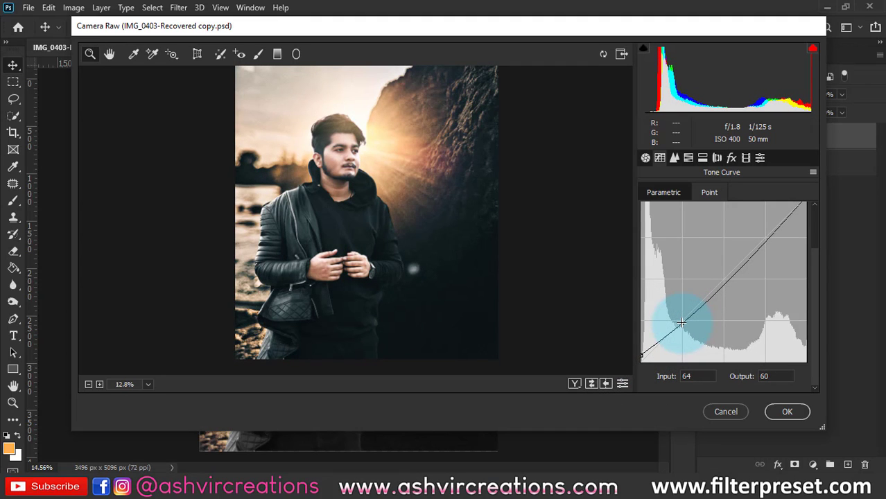
{"action": "left_click_drag", "start_coordinate": [765, 238], "coordinate": [765, 235]}
{"action": "left_click_drag", "start_coordinate": [724, 282], "coordinate": [721, 279]}
{"action": "left_click", "coordinate": [683, 322]}
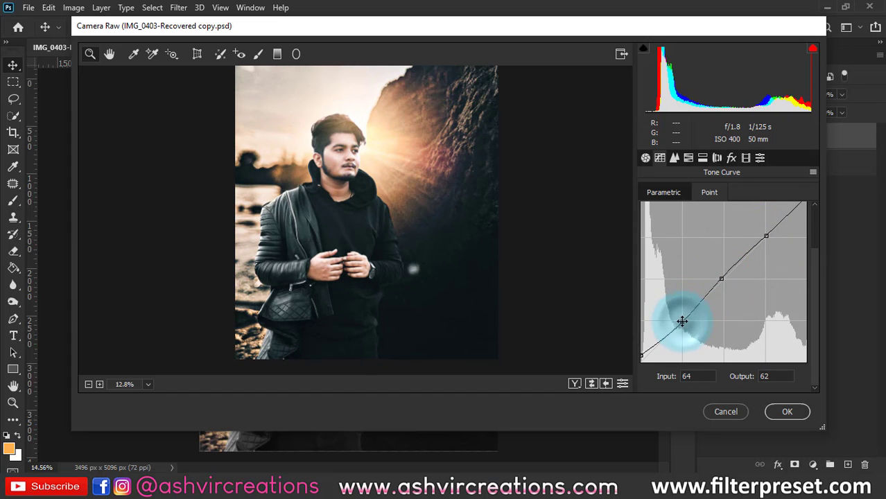
{"action": "left_click_drag", "start_coordinate": [642, 354], "coordinate": [639, 353]}
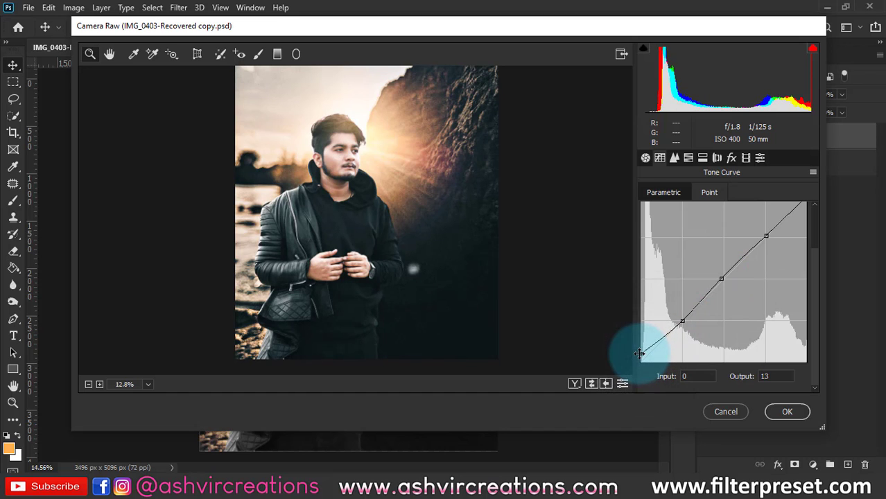
{"action": "left_click", "coordinate": [787, 412]}
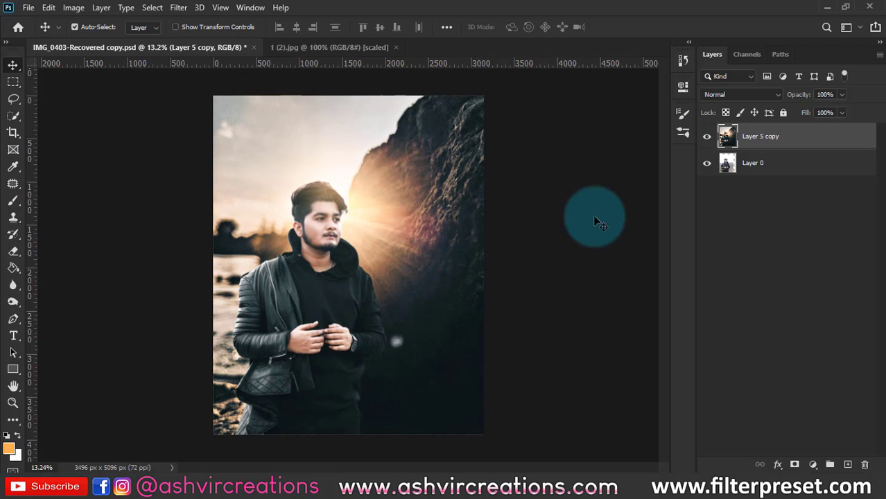
Compare the graded composite with the original photo by hiding and showing Layer 5 copy
{"action": "left_click", "coordinate": [707, 137]}
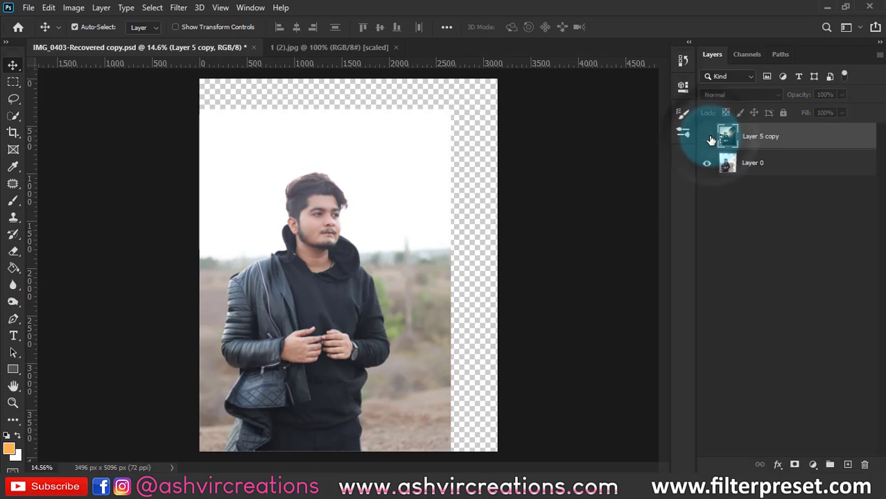
{"action": "left_click", "coordinate": [708, 137]}
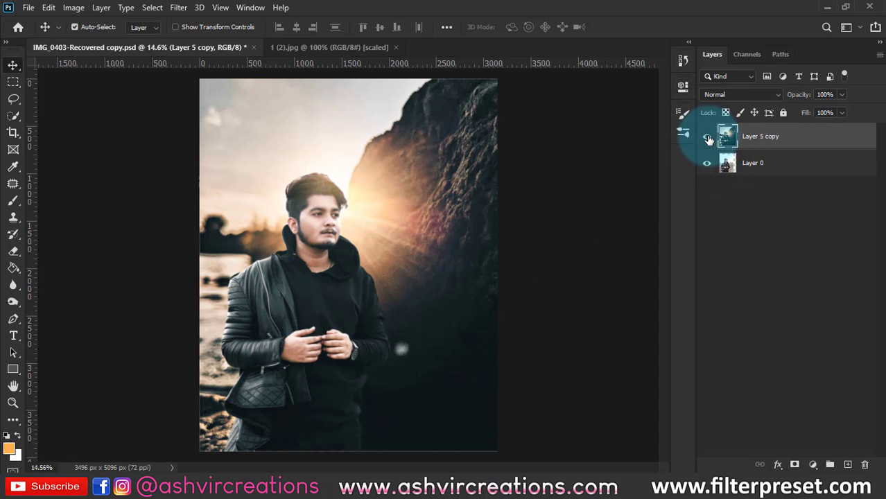
{"action": "left_click", "coordinate": [705, 136]}
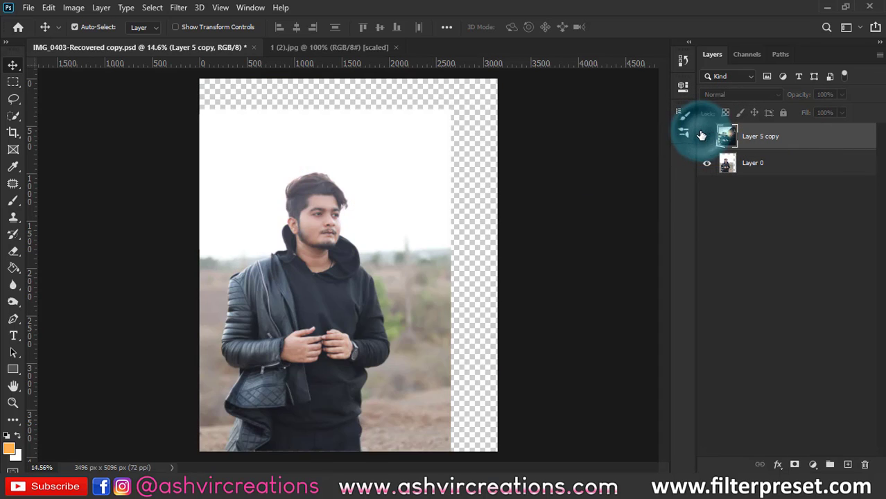
{"action": "left_click", "coordinate": [704, 136]}
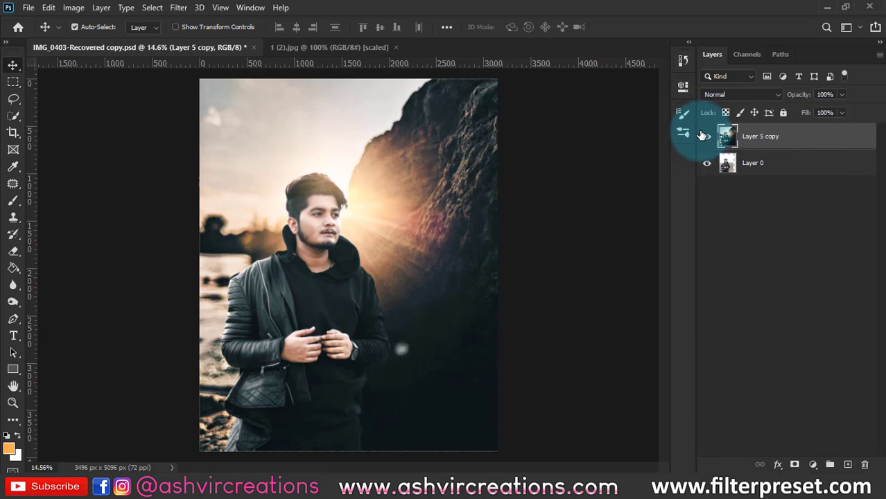
{"action": "left_click", "coordinate": [705, 136]}
{"action": "left_click", "coordinate": [705, 136]}
Examine the graded composite up close around the man's face, hood and leather jacket, and as a whole
{"action": "left_click", "coordinate": [237, 205]}
{"action": "scroll", "coordinate": [307, 253], "scroll_direction": "up", "scroll_amount": 3}
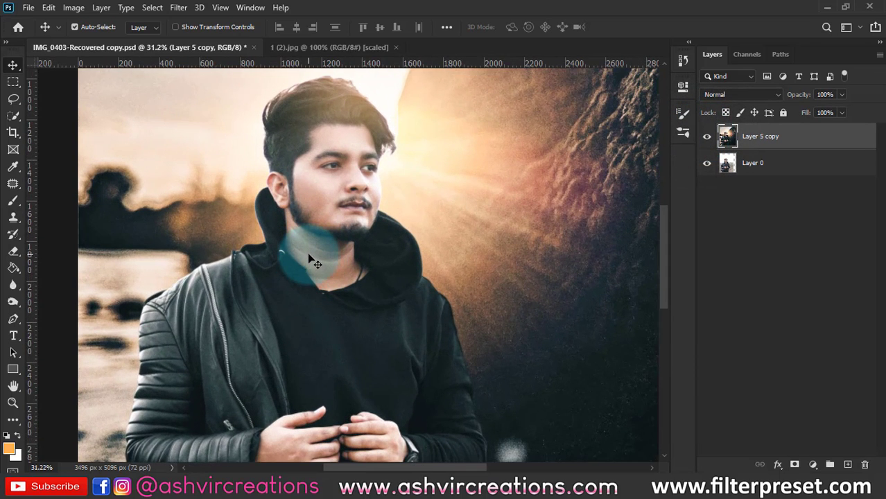
{"action": "scroll", "coordinate": [310, 258], "scroll_direction": "down", "scroll_amount": 1}
{"action": "scroll", "coordinate": [310, 257], "scroll_direction": "down", "scroll_amount": 4}
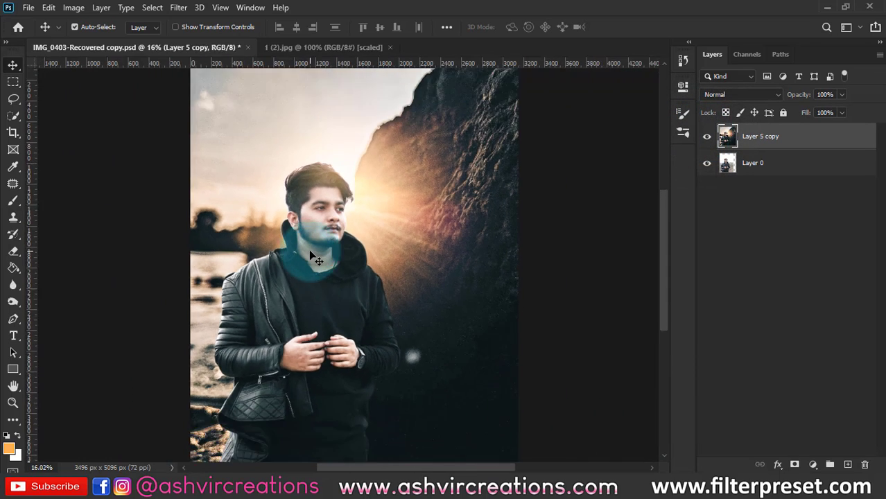
{"action": "scroll", "coordinate": [347, 262], "scroll_direction": "down", "scroll_amount": 1}
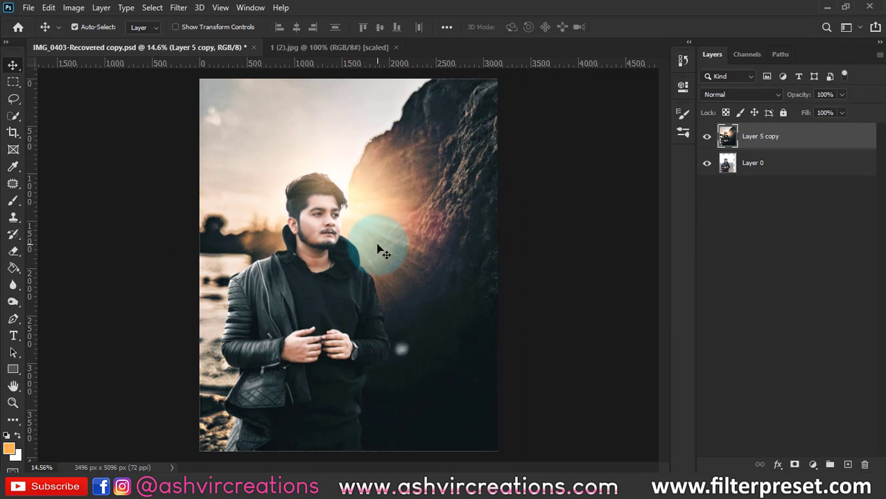
{"action": "scroll", "coordinate": [323, 214], "scroll_direction": "up", "scroll_amount": 4}
{"action": "scroll", "coordinate": [324, 213], "scroll_direction": "down", "scroll_amount": 4}
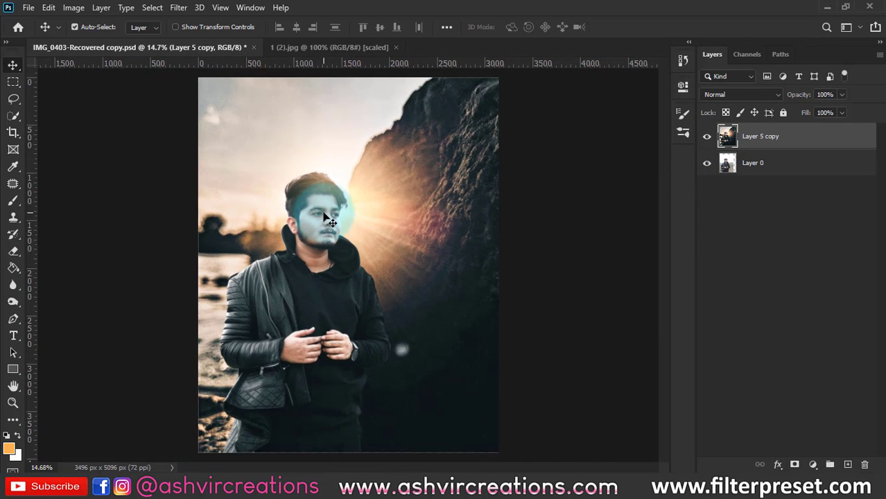
{"action": "left_click_drag", "start_coordinate": [330, 221], "coordinate": [237, 250]}
{"action": "scroll", "coordinate": [237, 250], "scroll_direction": "up", "scroll_amount": 10}
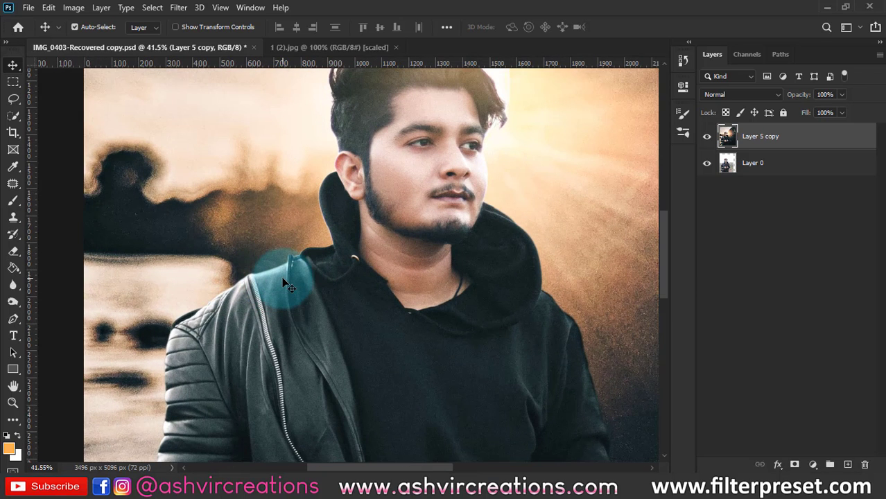
{"action": "scroll", "coordinate": [286, 285], "scroll_direction": "down", "scroll_amount": 6}
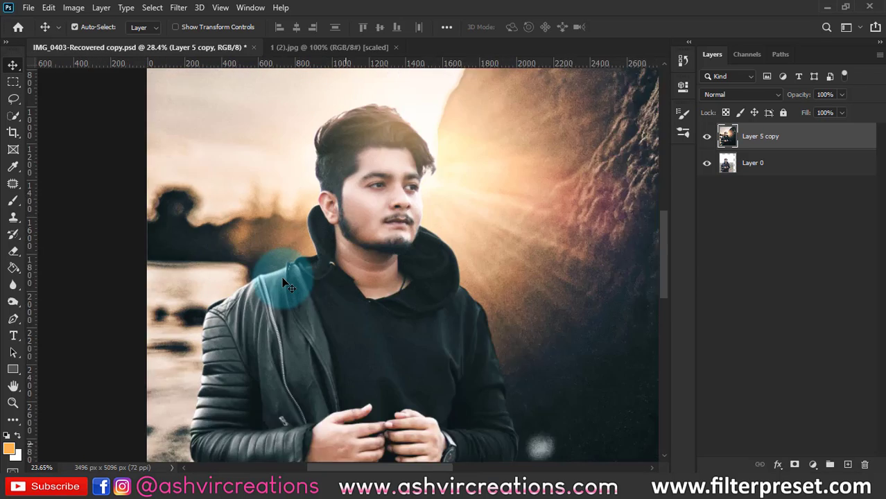
{"action": "scroll", "coordinate": [286, 284], "scroll_direction": "down", "scroll_amount": 3}
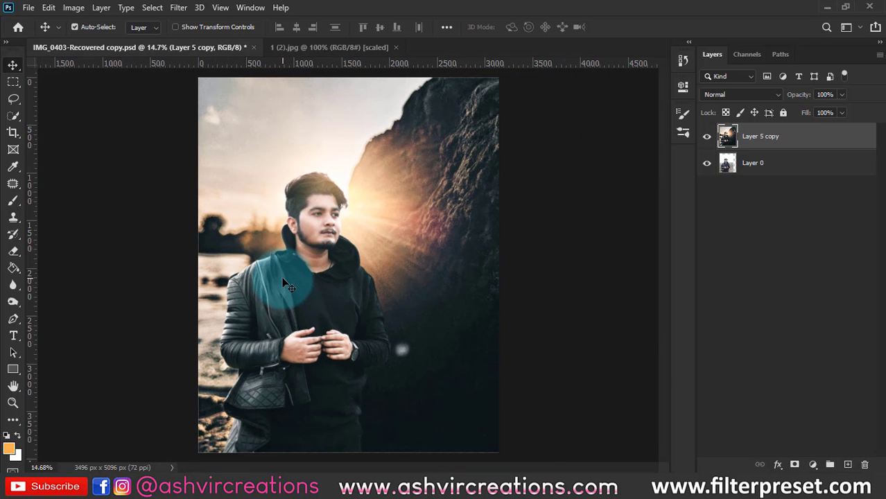
{"action": "scroll", "coordinate": [283, 278], "scroll_direction": "down", "scroll_amount": 1}
{"action": "scroll", "coordinate": [282, 279], "scroll_direction": "up", "scroll_amount": 1}
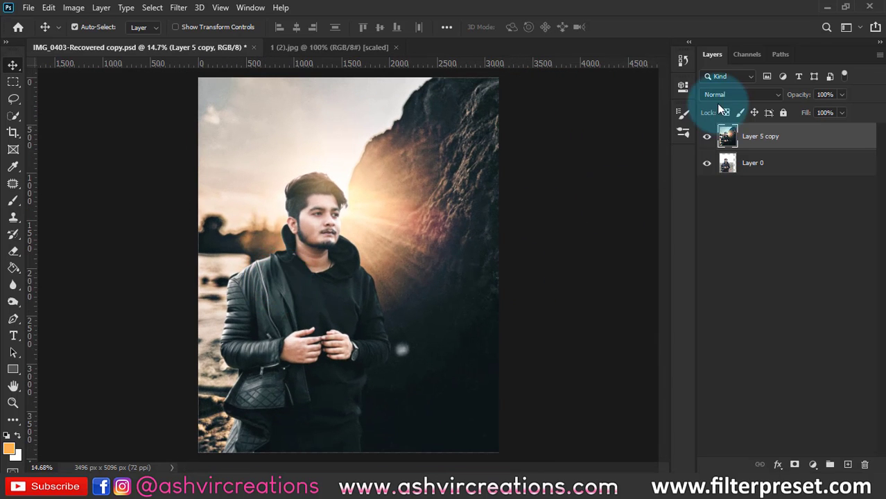
Check the before and after once more by switching the visibility of the top layer, leaving it shown
{"action": "left_click", "coordinate": [707, 136]}
{"action": "left_click", "coordinate": [707, 136]}
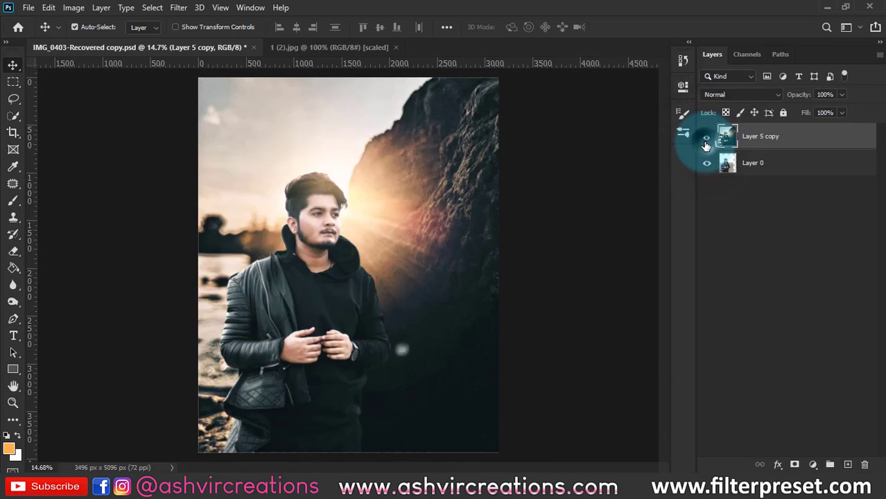
{"action": "left_click", "coordinate": [707, 138]}
{"action": "left_click", "coordinate": [706, 138]}
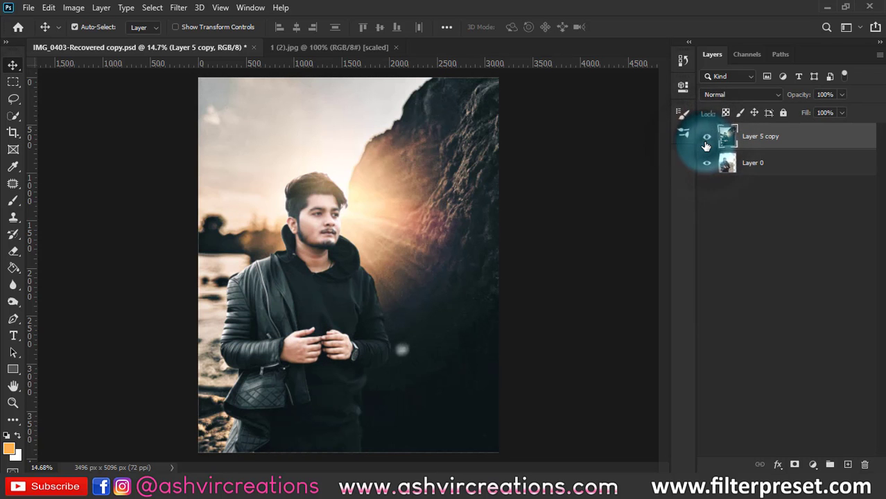
{"action": "left_click", "coordinate": [707, 137]}
{"action": "left_click", "coordinate": [707, 137]}
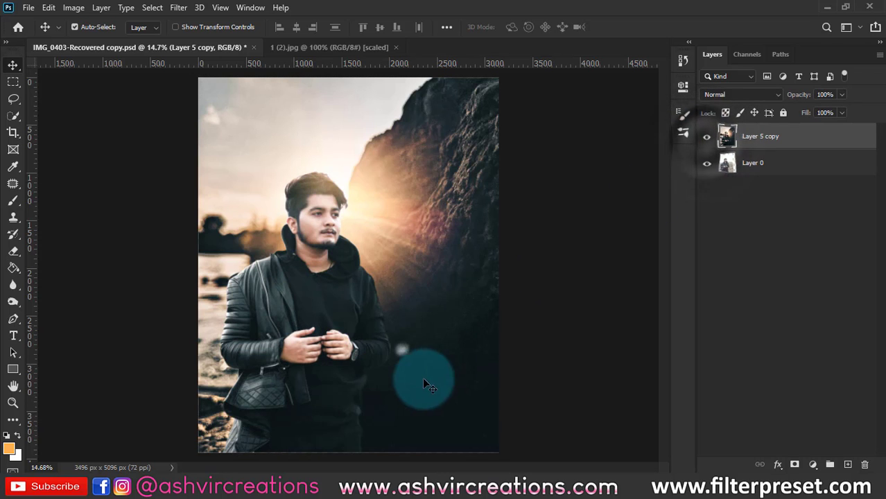
Examine the man's hands, the dark rock and the sun glow in the finished composite
{"action": "scroll", "coordinate": [387, 392], "scroll_direction": "up", "scroll_amount": 3}
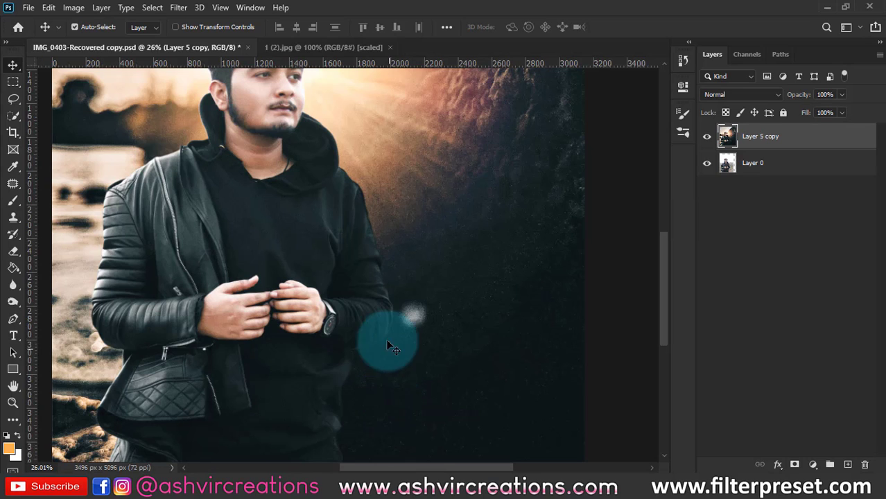
{"action": "scroll", "coordinate": [390, 319], "scroll_direction": "down", "scroll_amount": 3}
{"action": "scroll", "coordinate": [391, 323], "scroll_direction": "down", "scroll_amount": 1}
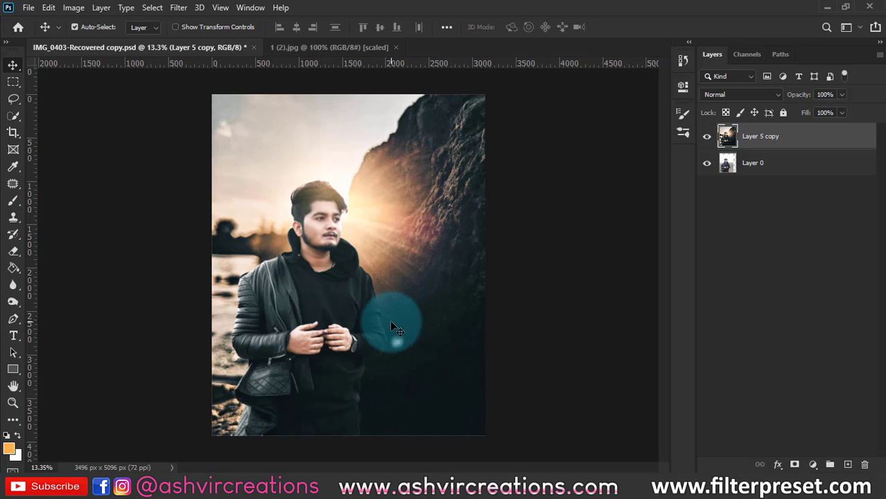
{"action": "scroll", "coordinate": [582, 341], "scroll_direction": "up", "scroll_amount": 3}
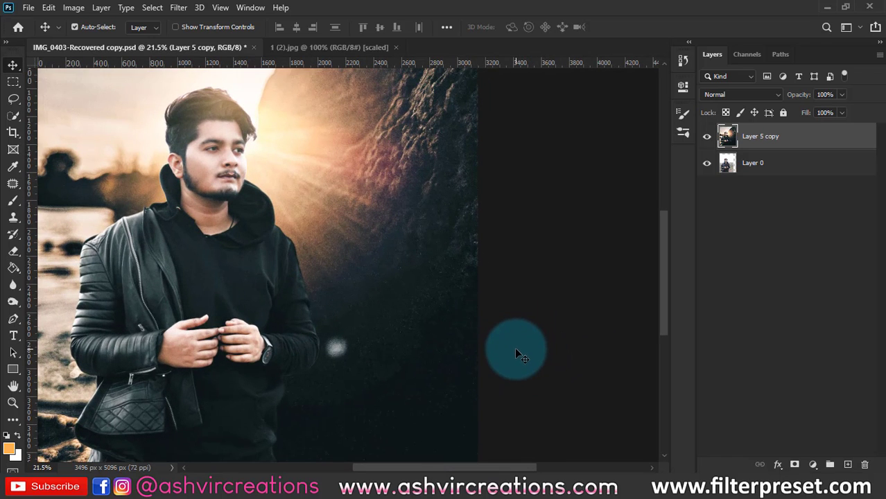
{"action": "left_click_drag", "start_coordinate": [514, 347], "coordinate": [598, 345]}
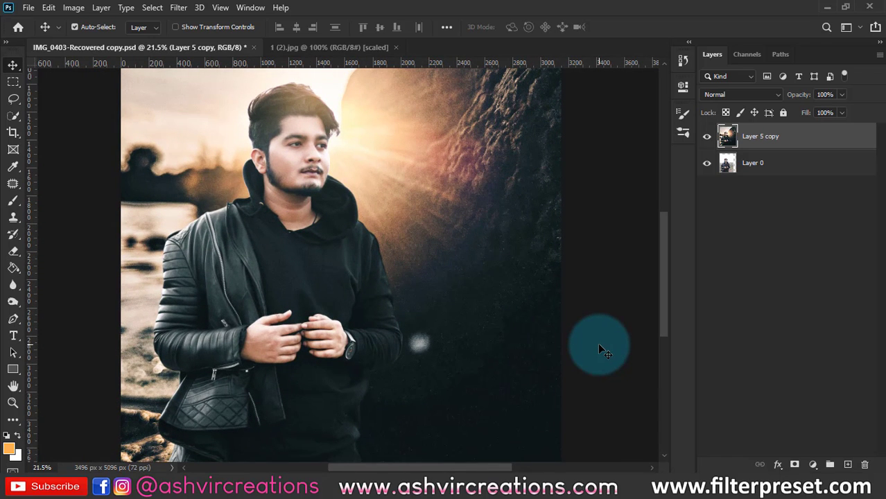